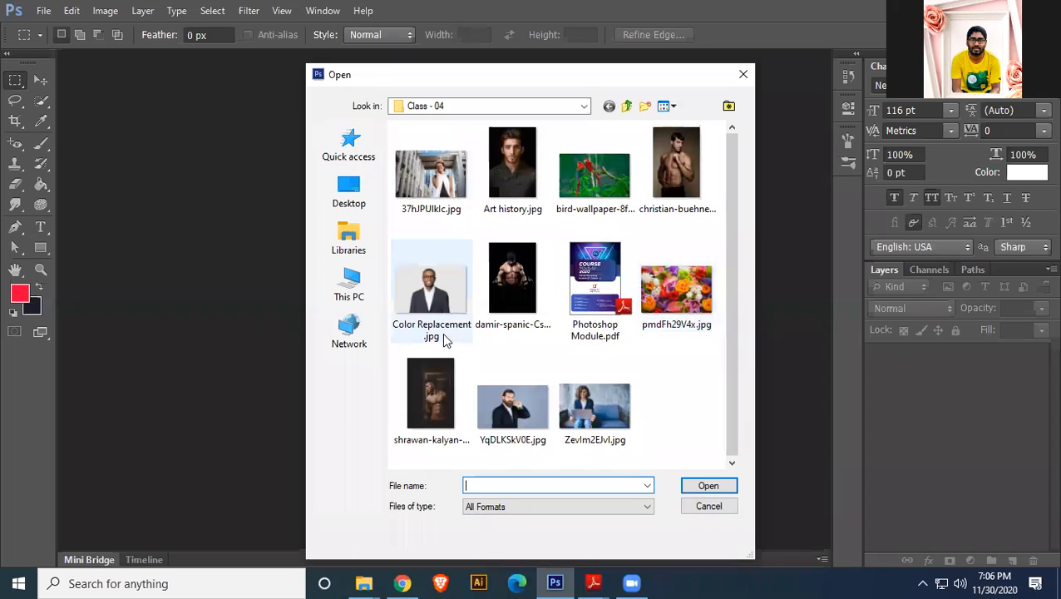
- Open YqDLKSkV0E.jpg and convert its locked Background into an editable layer named Layer 0
left_click(524, 416)
left_click(707, 486)
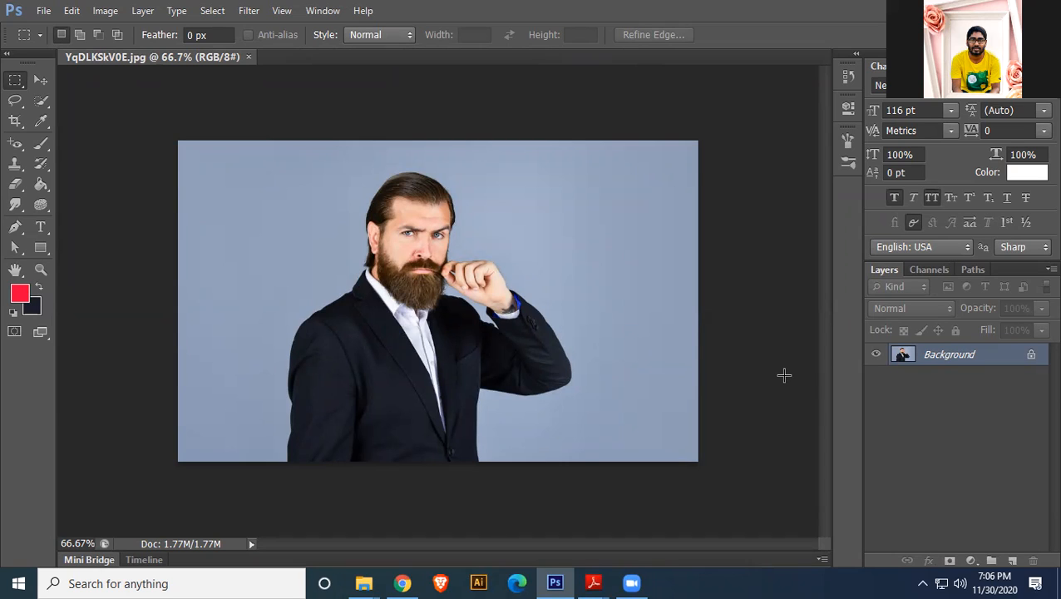
double_click(1031, 355)
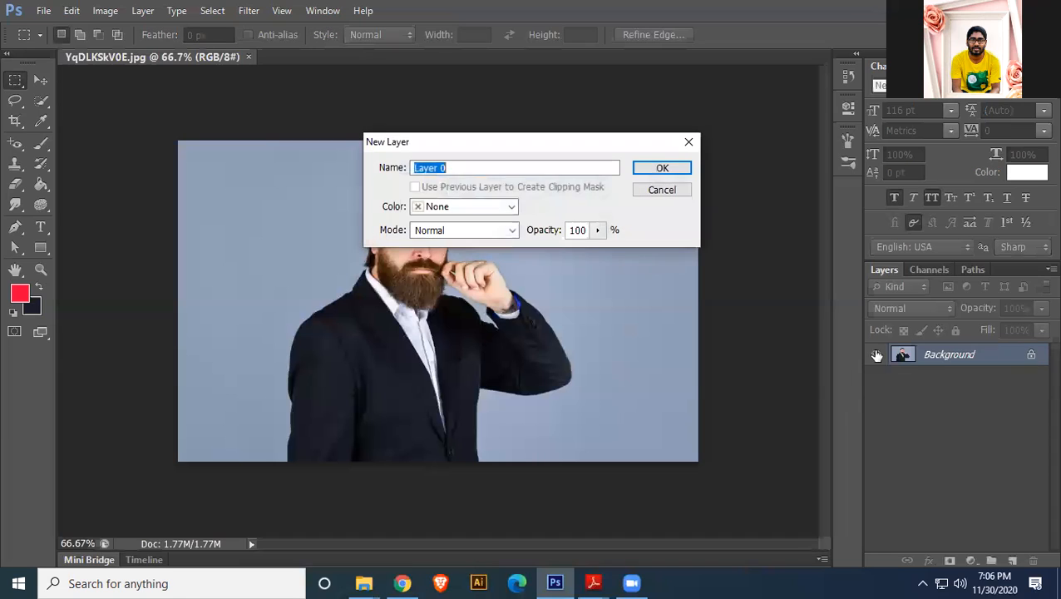
left_click(661, 171)
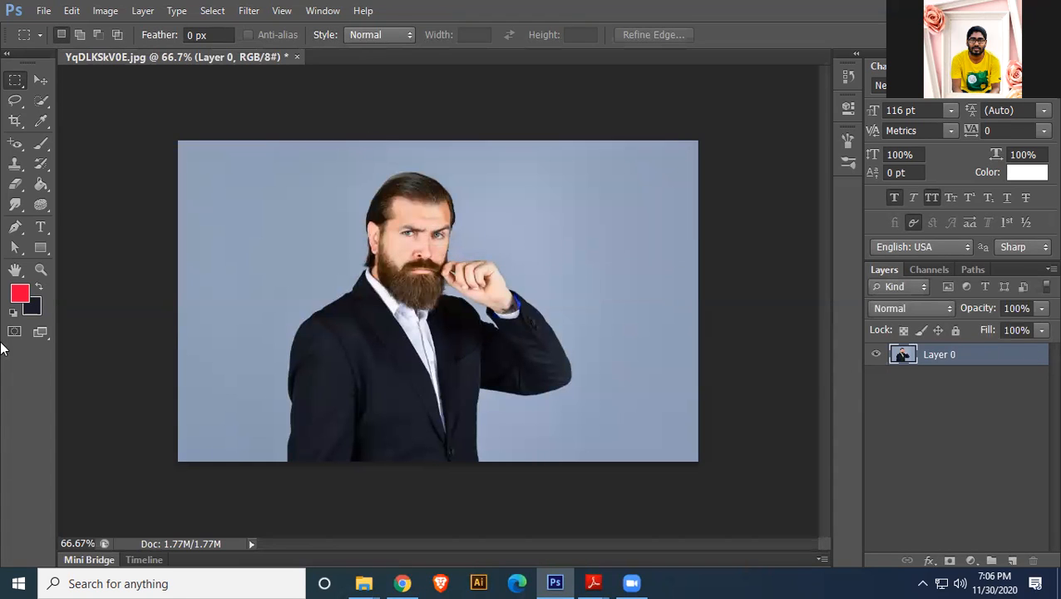
- Erase freehand across the backdrop, the man's head and his shoulders with the Eraser tool at size 50
left_click(15, 184)
left_click(73, 182)
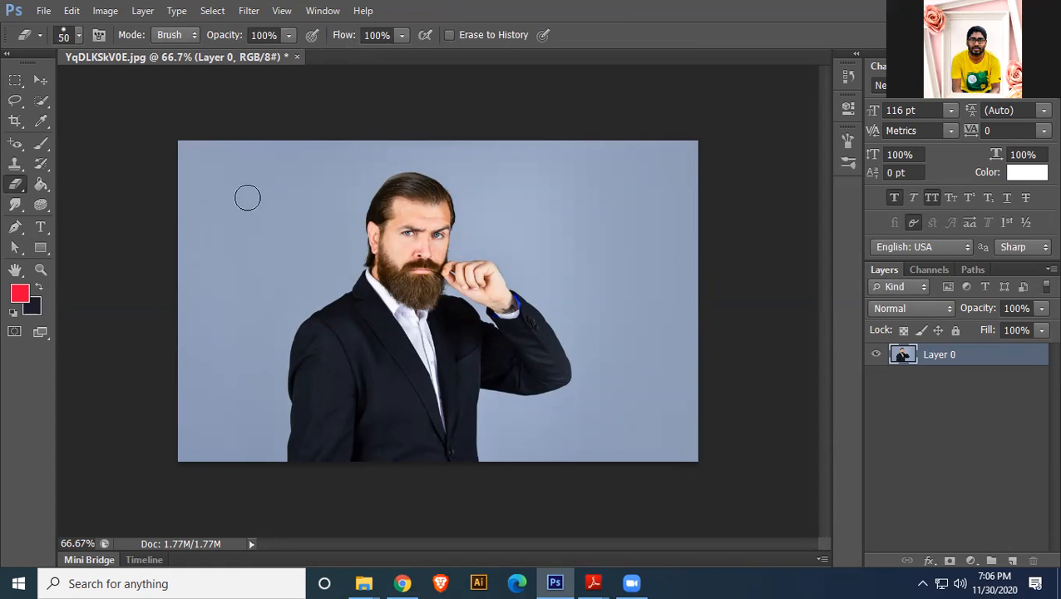
mouse_move(239, 178)
left_mouse_down()
mouse_move(554, 215)
mouse_move(356, 267)
left_mouse_up()
mouse_move(299, 298)
left_mouse_down()
mouse_move(517, 320)
mouse_move(443, 312)
mouse_move(389, 233)
mouse_move(434, 334)
mouse_move(363, 225)
mouse_move(364, 249)
mouse_move(376, 259)
mouse_move(373, 180)
mouse_move(433, 232)
mouse_move(393, 175)
mouse_move(453, 216)
mouse_move(424, 179)
mouse_move(376, 181)
mouse_move(361, 230)
mouse_move(391, 297)
mouse_move(456, 199)
mouse_move(421, 285)
mouse_move(440, 262)
mouse_move(437, 273)
mouse_move(435, 218)
mouse_move(460, 306)
mouse_move(478, 280)
mouse_move(479, 213)
mouse_move(507, 293)
left_mouse_up()
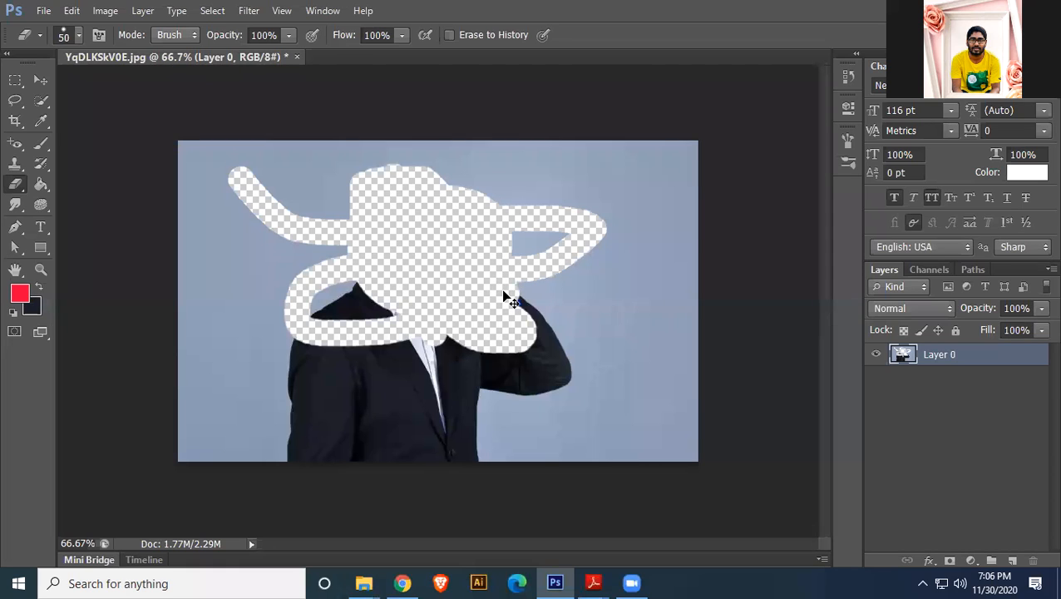
- Undo the eraser strokes and the layer conversion, and turn the Background into an editable layer again
key("ctrl+alt+z")
key("ctrl+alt+z")
key("ctrl+alt+z")
key("ctrl+alt+z")
key("ctrl+alt+z")
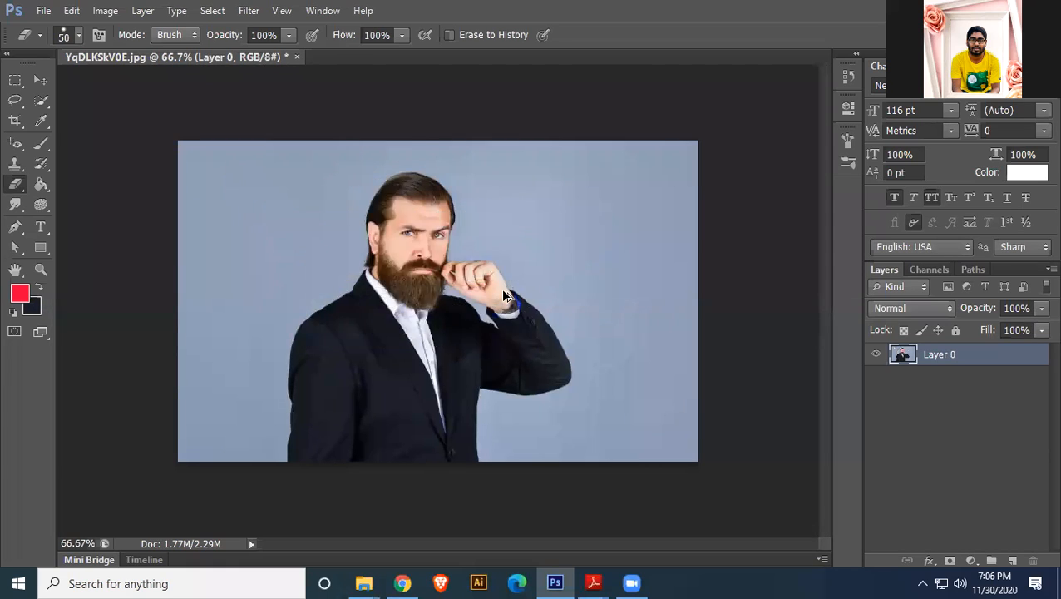
key("ctrl+alt+z")
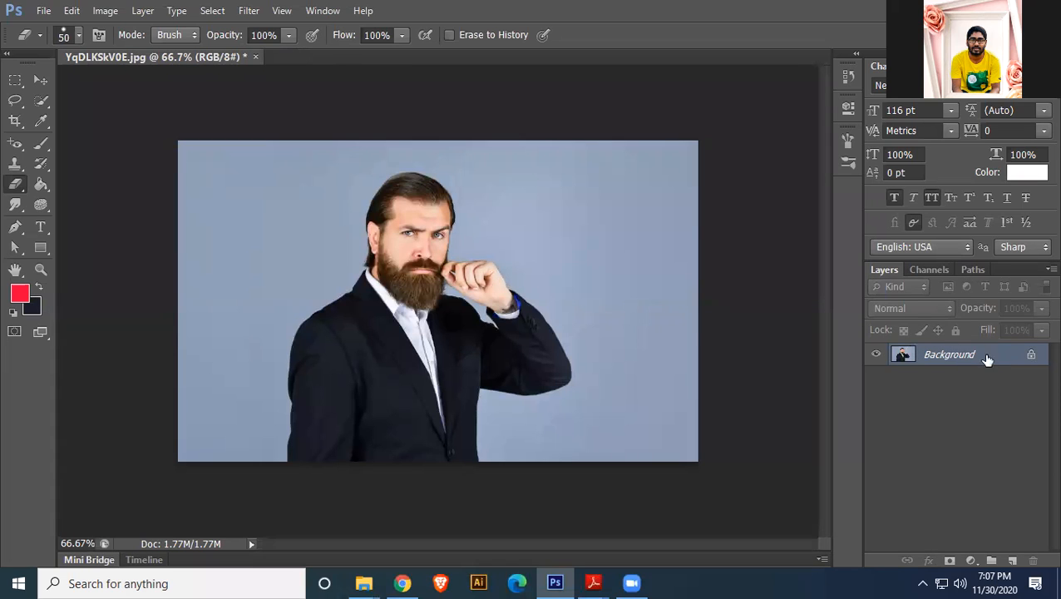
double_click(979, 357, "alt")
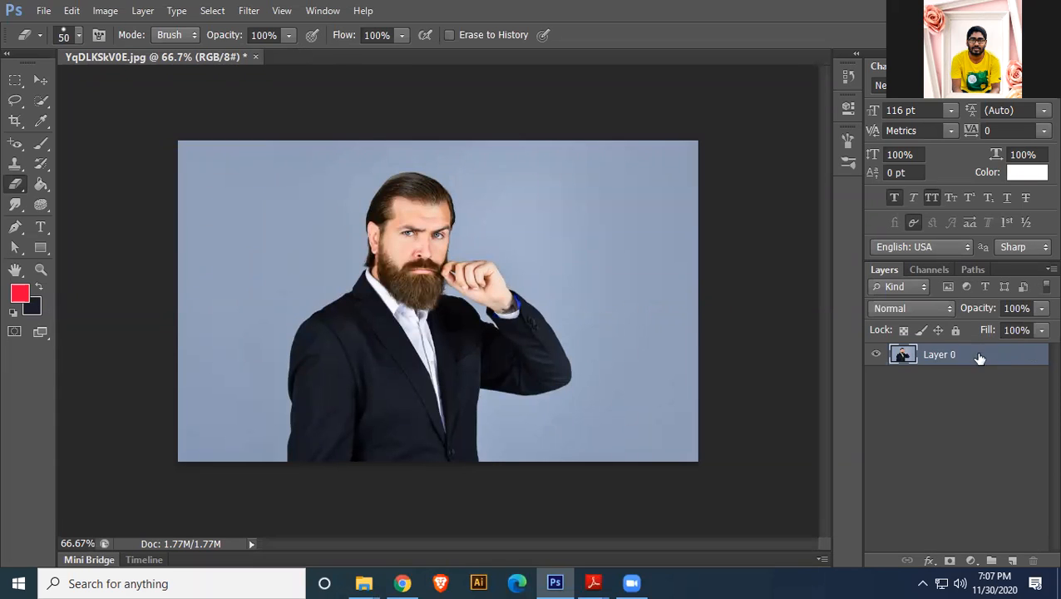
- Try the Background Eraser with Continuous sampling across the backdrop and the man, and undo the stroke
right_click(17, 183)
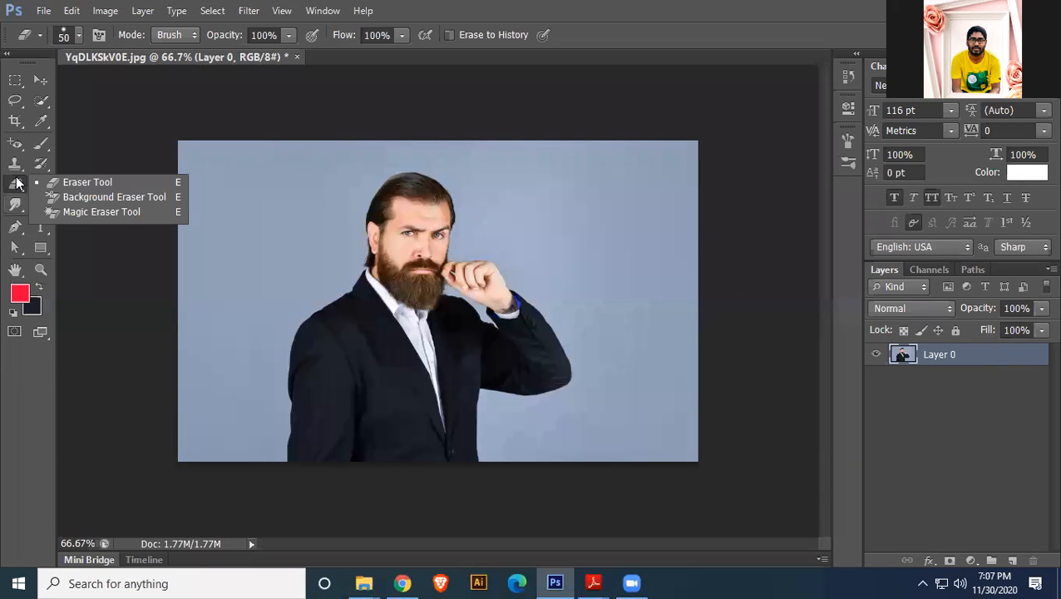
left_click(111, 197)
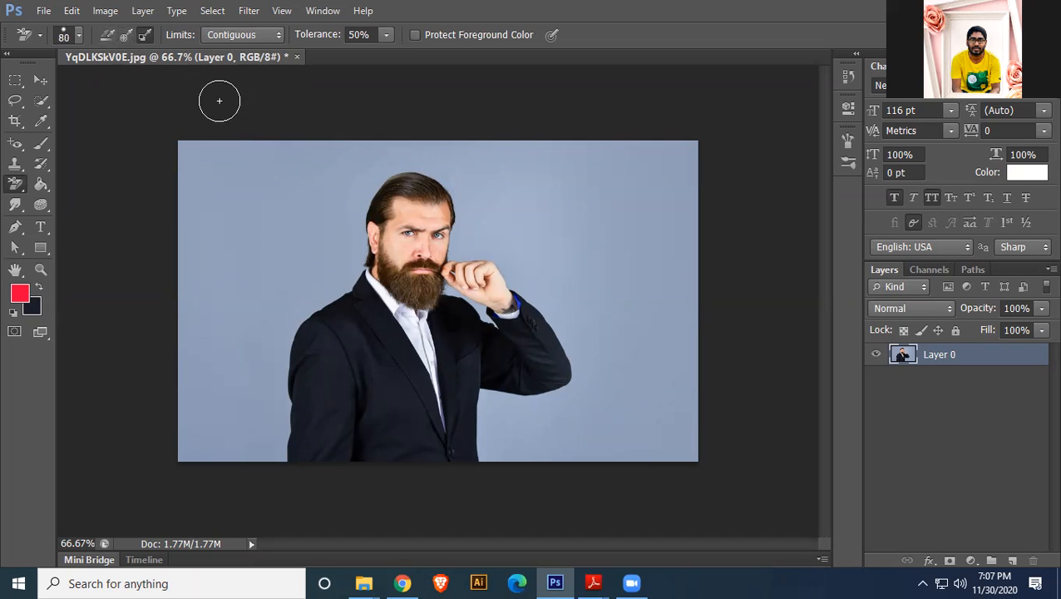
left_click(106, 36)
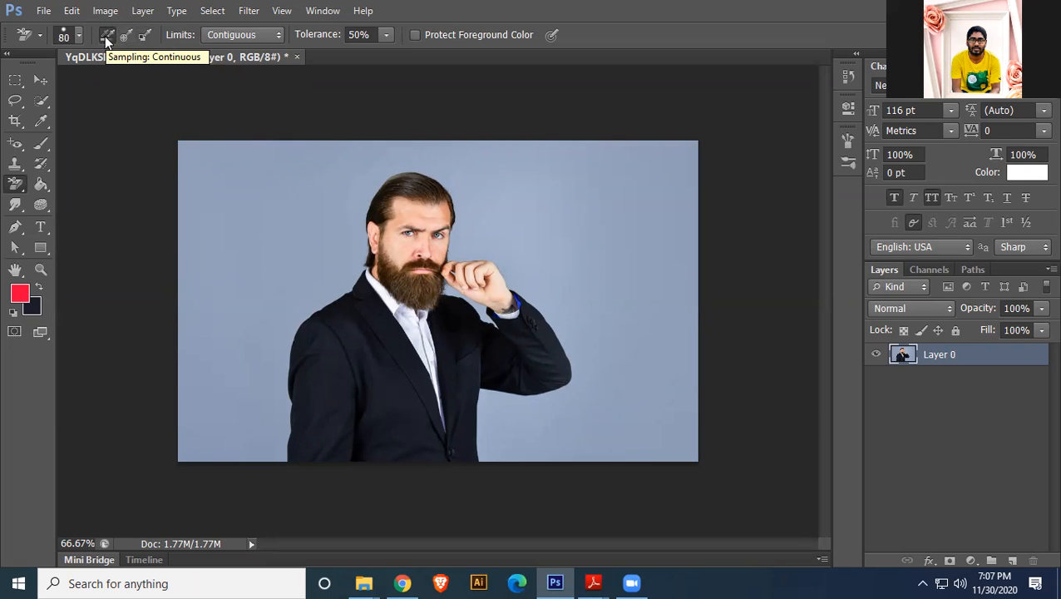
mouse_move(237, 177)
left_mouse_down()
mouse_move(362, 335)
mouse_move(398, 444)
mouse_move(442, 440)
mouse_move(540, 329)
mouse_move(562, 208)
mouse_move(541, 217)
mouse_move(534, 349)
mouse_move(467, 410)
mouse_move(433, 409)
mouse_move(449, 262)
mouse_move(412, 173)
mouse_move(401, 262)
mouse_move(408, 393)
mouse_move(353, 183)
mouse_move(392, 355)
mouse_move(286, 185)
mouse_move(322, 387)
mouse_move(256, 259)
mouse_move(343, 432)
mouse_move(328, 332)
mouse_move(381, 423)
mouse_move(380, 268)
mouse_move(435, 329)
left_mouse_up()
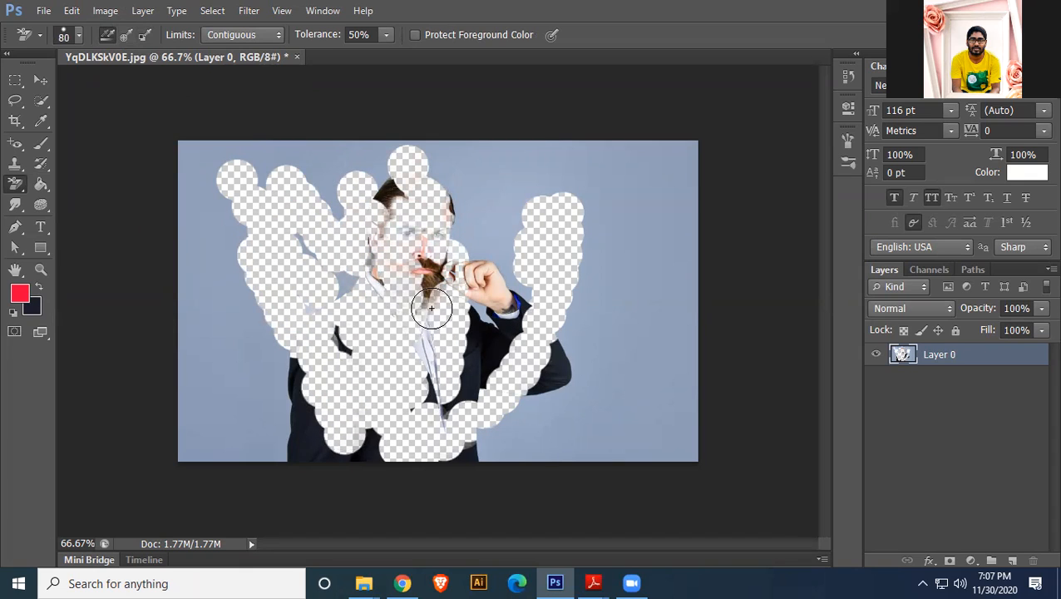
key("ctrl+z")
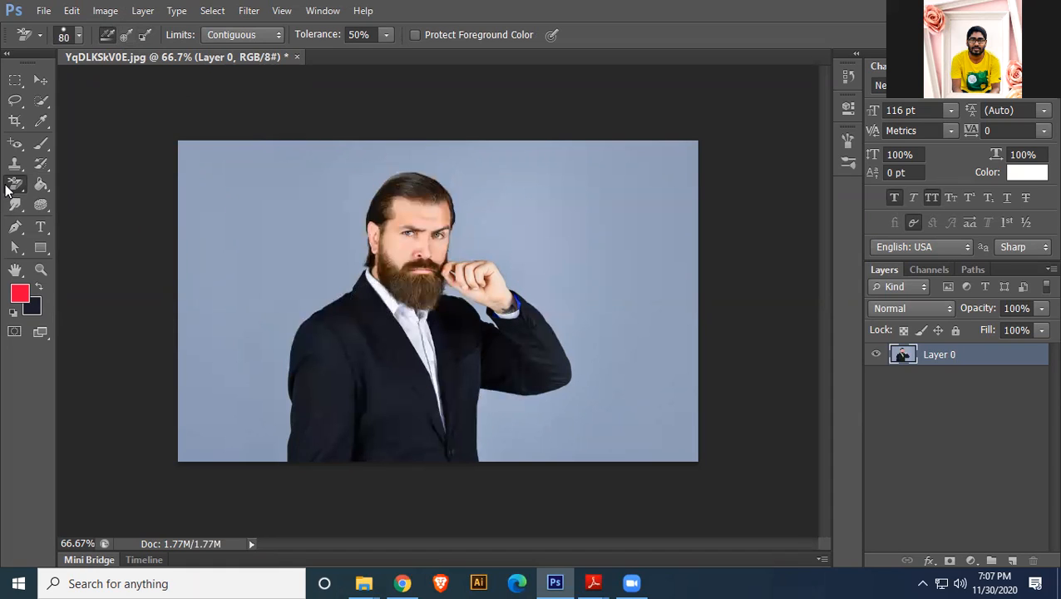
- Erase the backdrop beside the man's shoulder and sleeve using the Background Eraser with Once sampling
right_click(11, 186)
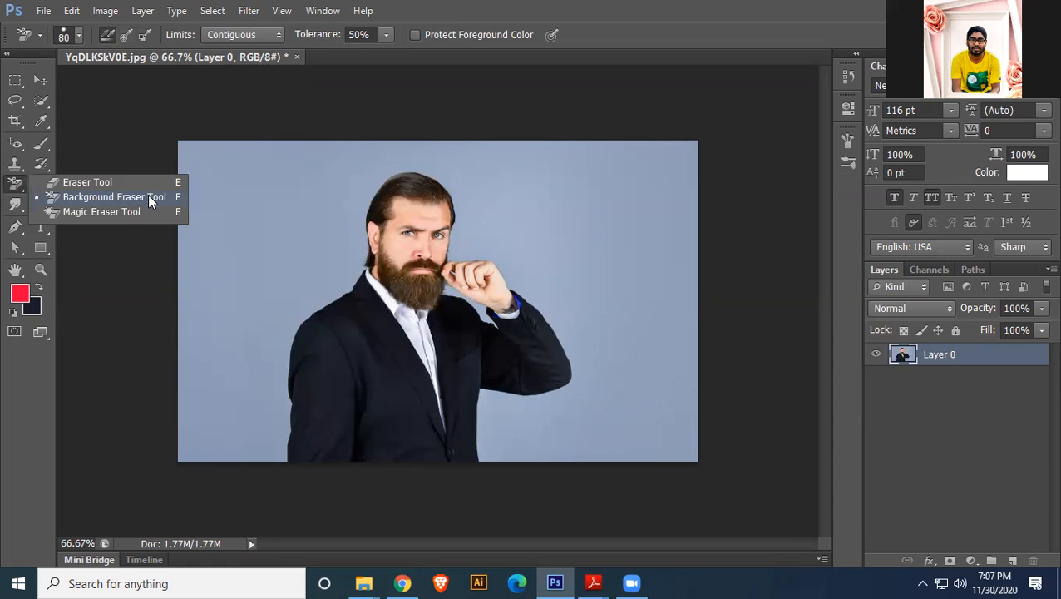
left_click(106, 198)
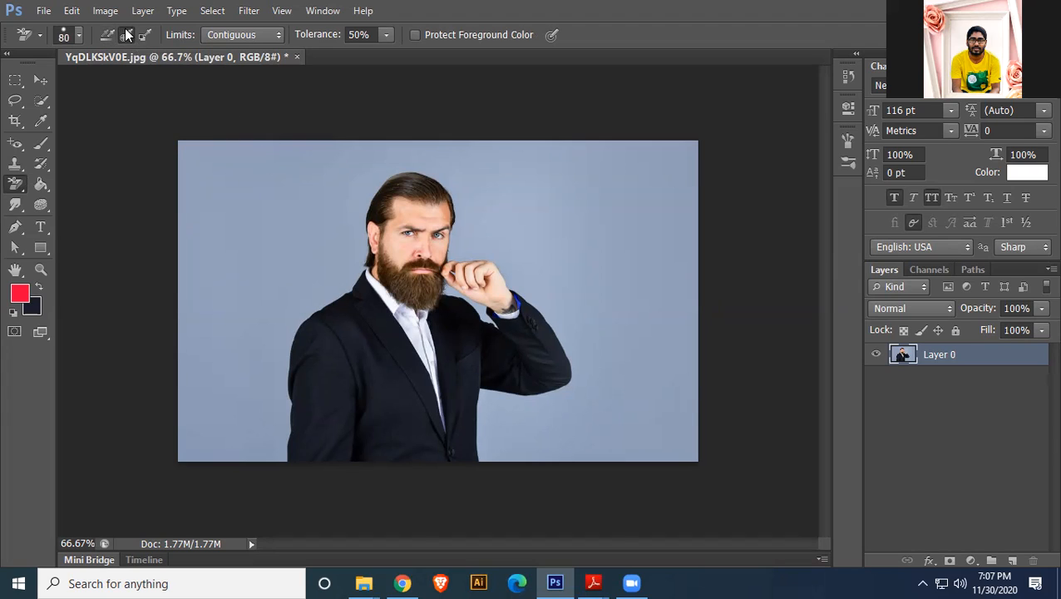
left_click(127, 34)
mouse_move(236, 179)
left_mouse_down()
mouse_move(246, 279)
mouse_move(270, 360)
mouse_move(312, 414)
left_mouse_up()
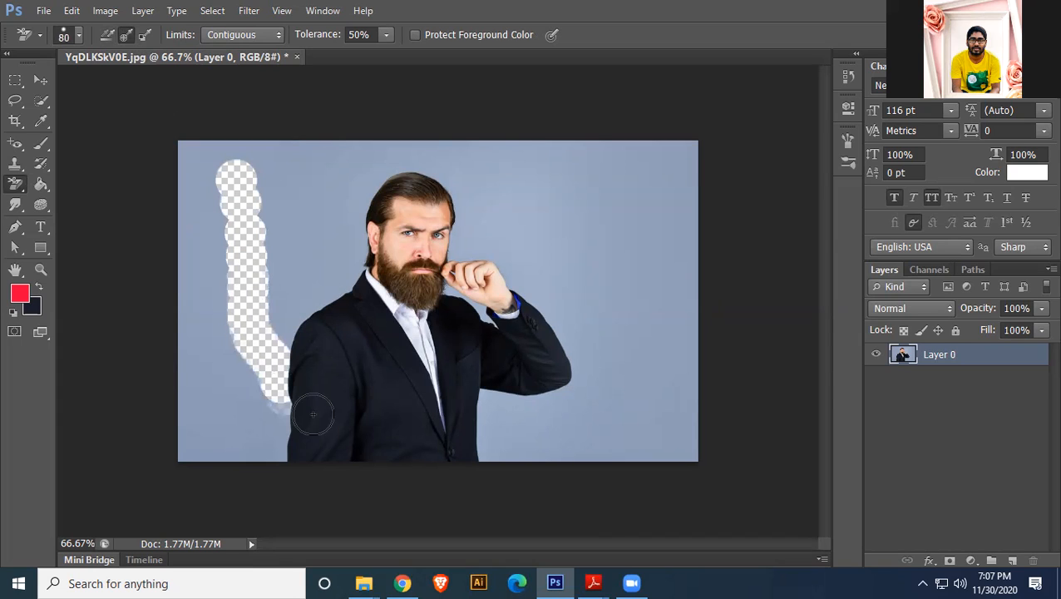
left_click_drag(301, 318, 259, 180)
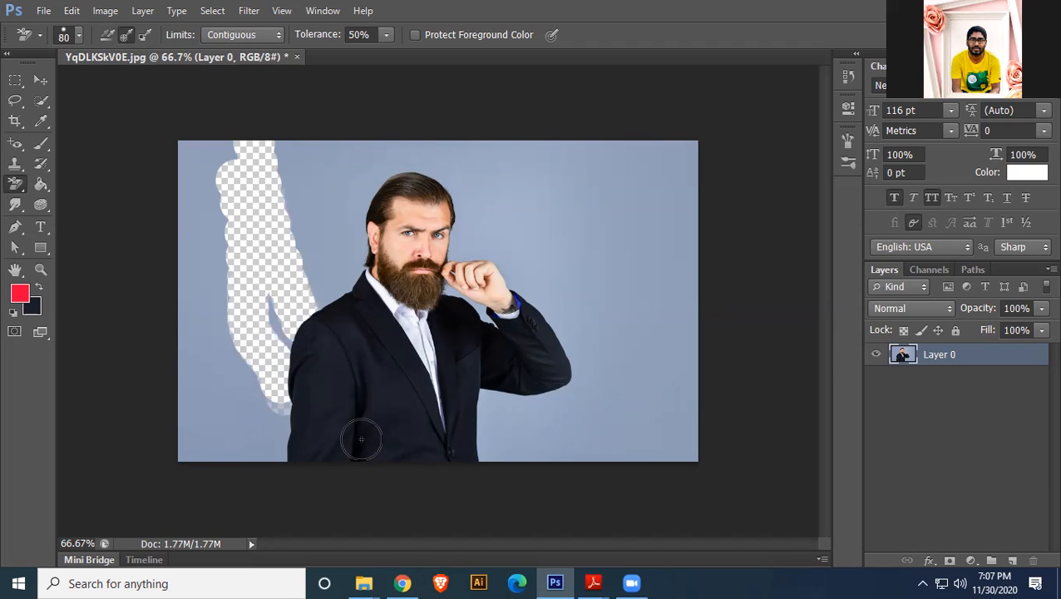
left_click(287, 343)
left_click_drag(288, 343, 260, 291)
mouse_move(283, 428)
left_mouse_down()
mouse_move(232, 282)
mouse_move(223, 204)
mouse_move(249, 197)
left_mouse_up()
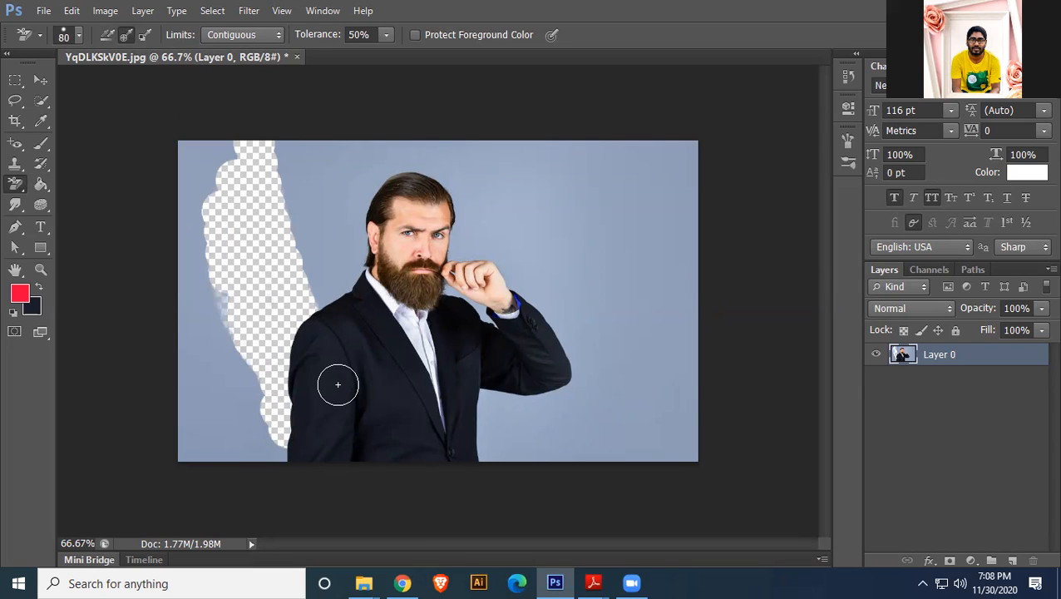
- Try erasing the dark jacket by starting the Background Eraser strokes on it, and undo all erasing
mouse_move(337, 384)
left_mouse_down()
mouse_move(337, 333)
mouse_move(315, 365)
mouse_move(319, 418)
mouse_move(335, 434)
mouse_move(340, 295)
left_mouse_up()
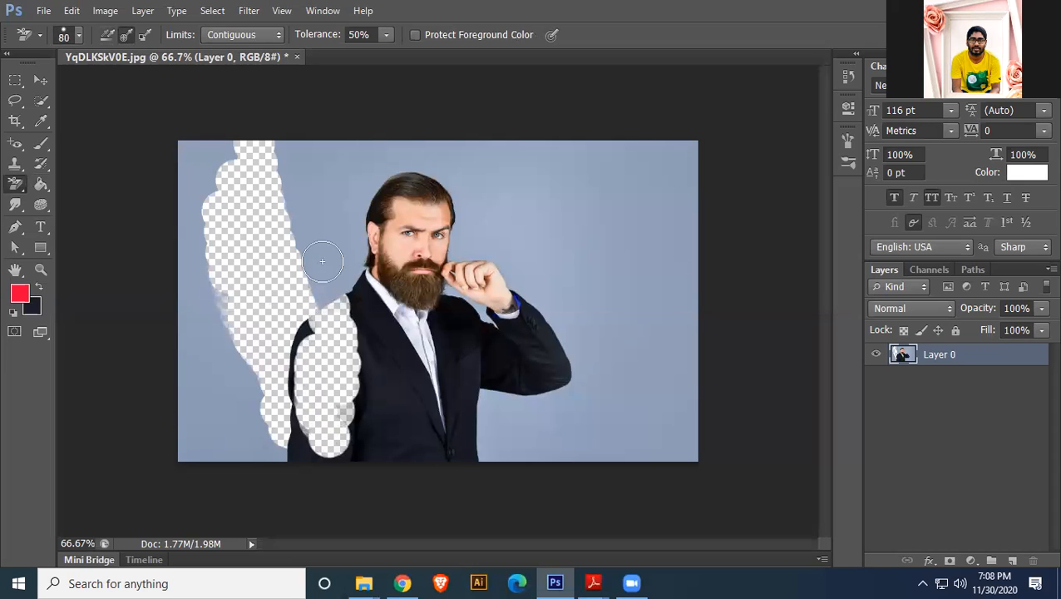
mouse_move(559, 353)
left_mouse_down()
mouse_move(379, 398)
mouse_move(548, 337)
left_mouse_up()
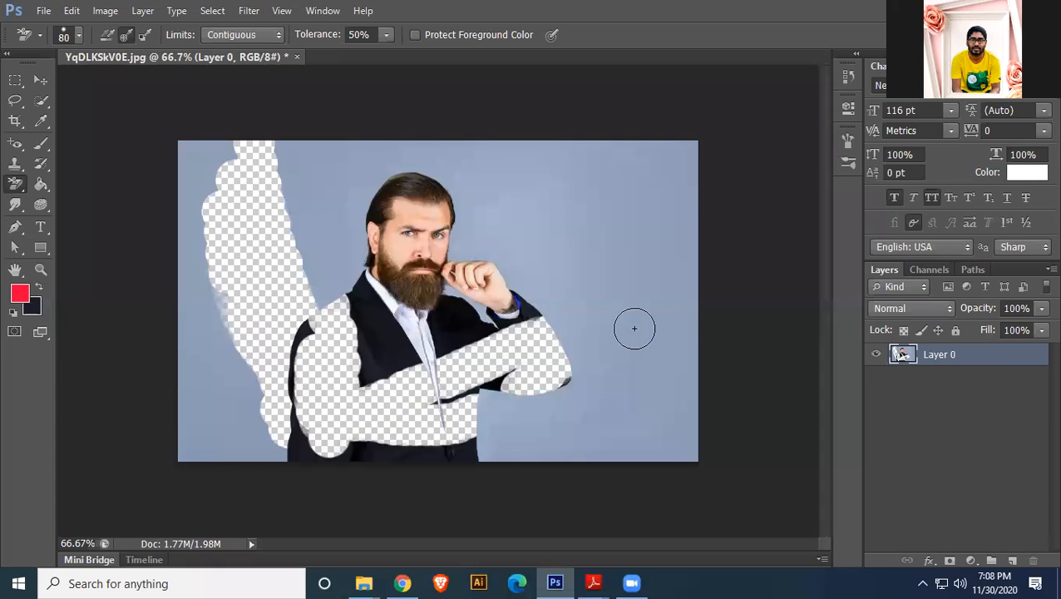
key("ctrl+alt+z")
key("ctrl+alt+z")
key("ctrl+alt+z")
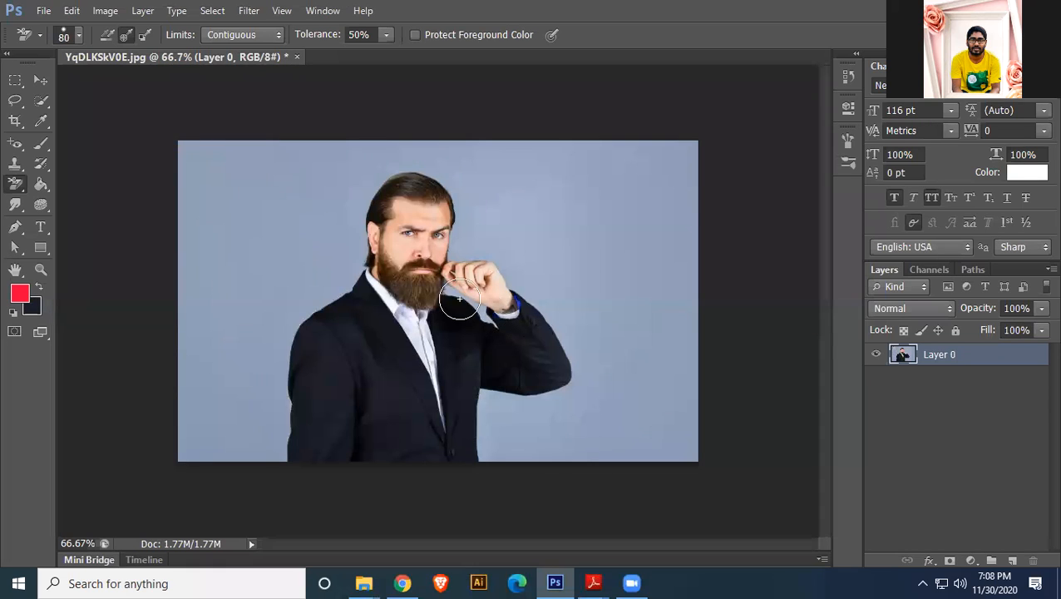
- With Once sampling, erase a vertical patch of the blue-grey backdrop away from the man's shoulder
left_click(125, 35)
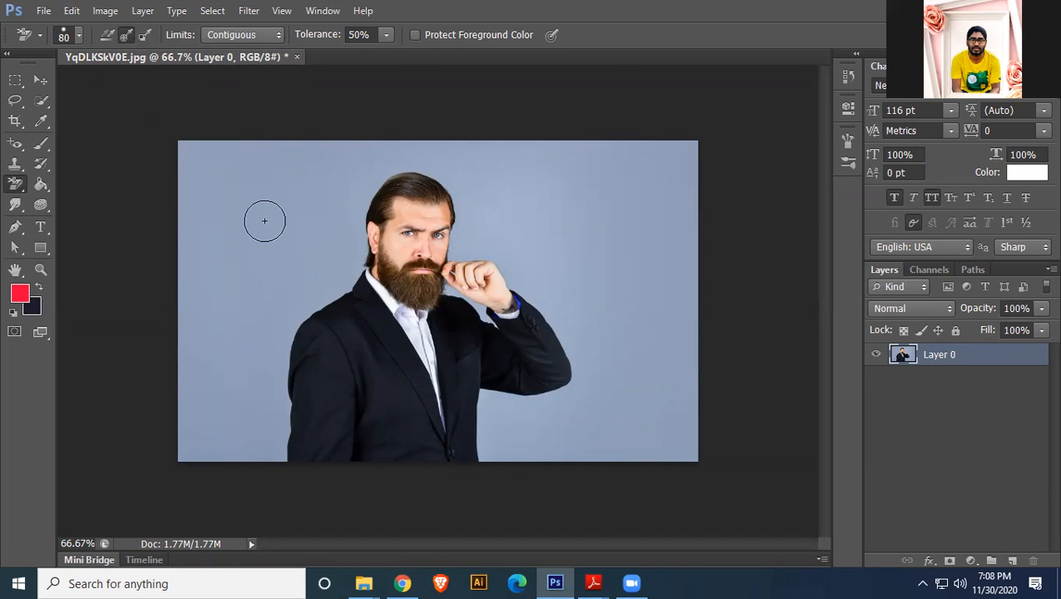
left_click(248, 182)
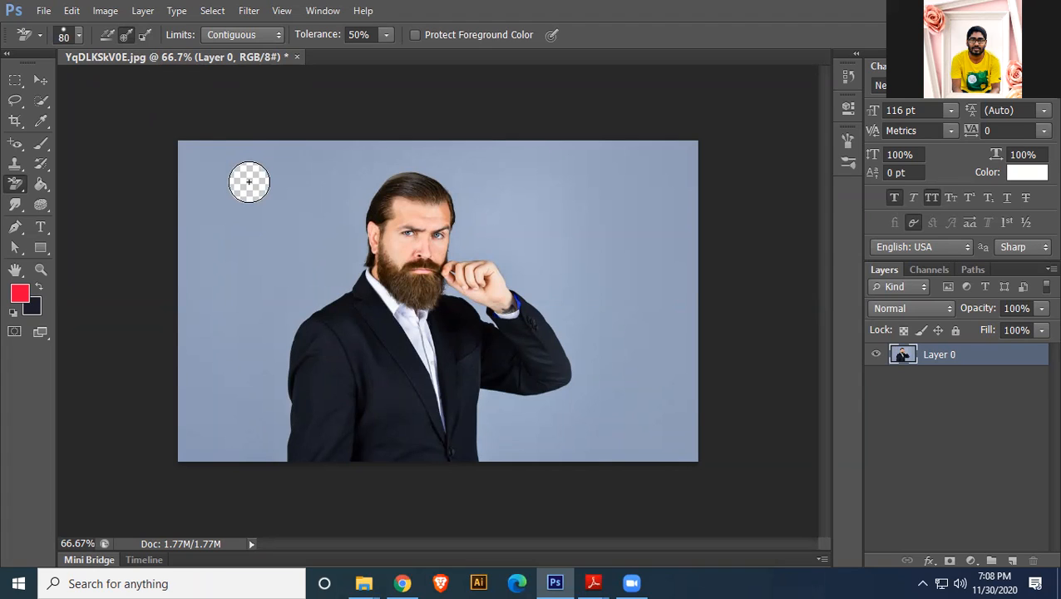
mouse_move(241, 208)
left_mouse_down()
mouse_move(230, 247)
mouse_move(280, 163)
mouse_move(246, 322)
mouse_move(237, 225)
mouse_move(223, 346)
left_mouse_up()
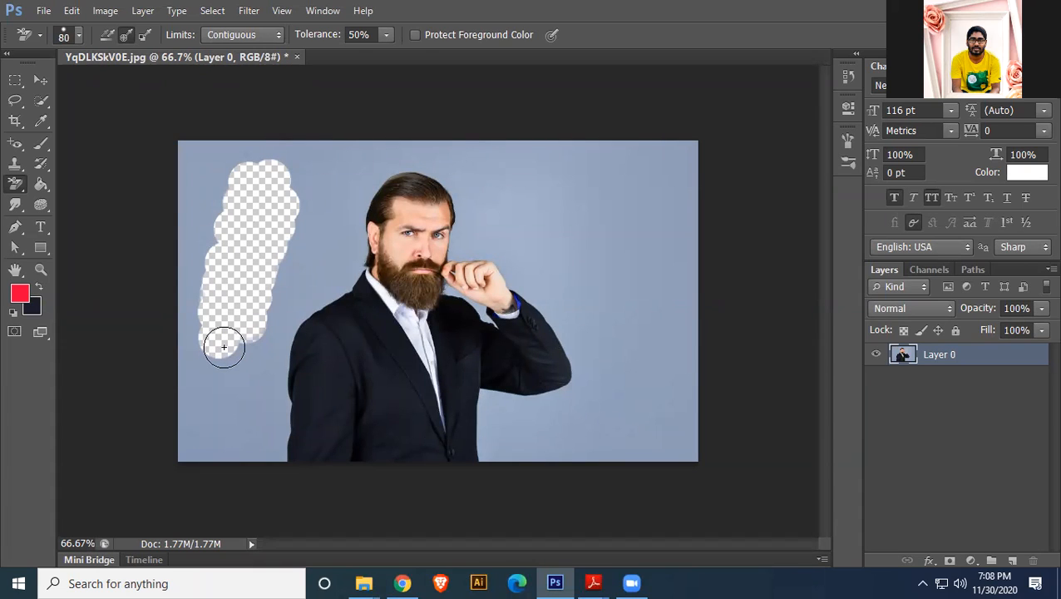
left_click_drag(223, 347, 226, 347)
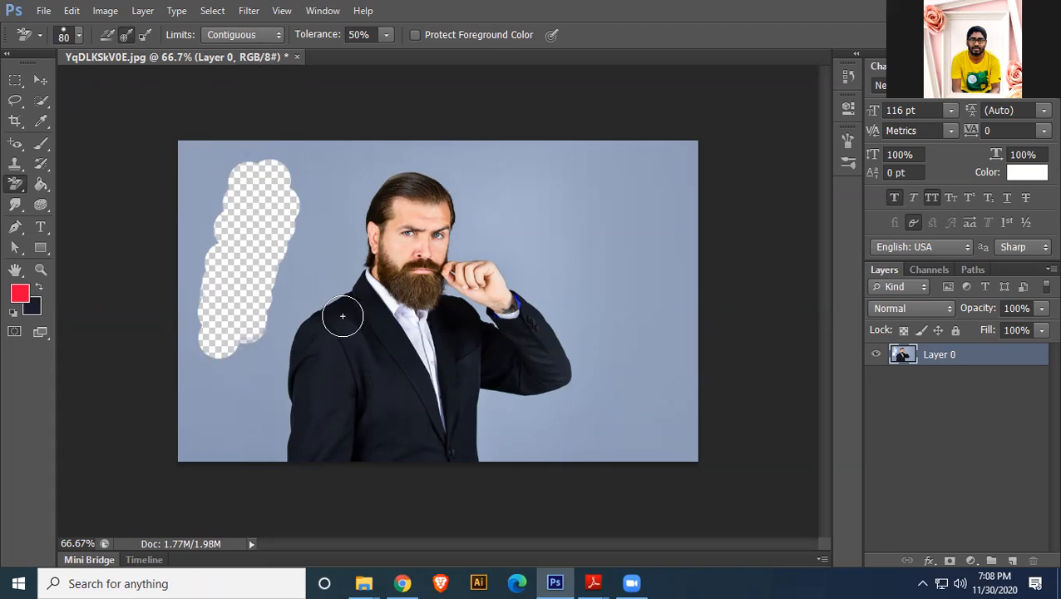
- Erase parts of the dark jacket and a vertical strip of backdrop beyond the raised arm with separate samples
left_click(330, 367)
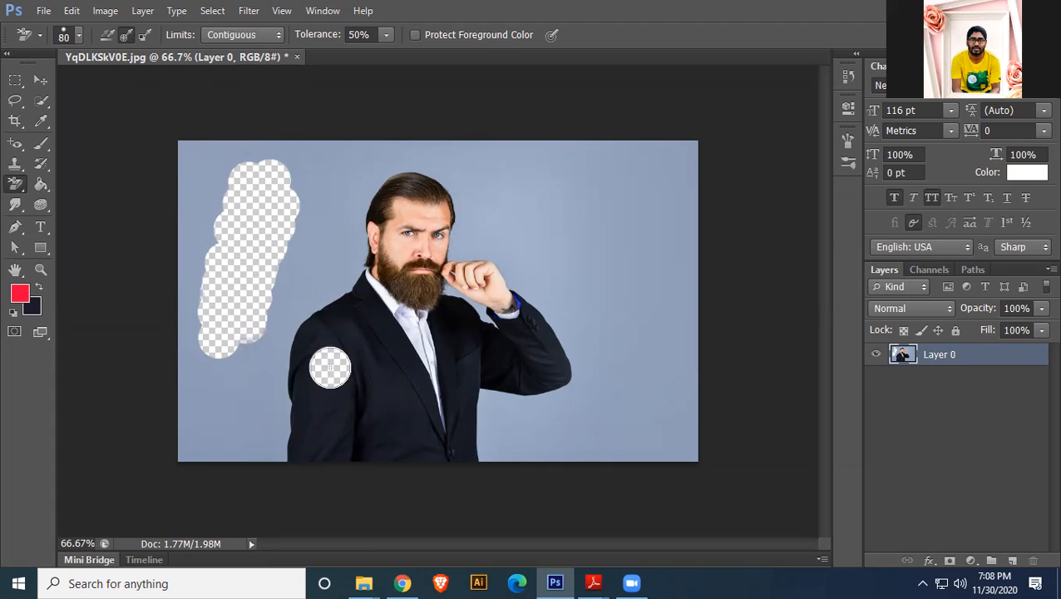
mouse_move(330, 367)
left_mouse_down()
mouse_move(345, 303)
mouse_move(426, 449)
mouse_move(457, 355)
mouse_move(424, 375)
mouse_move(388, 333)
mouse_move(433, 458)
mouse_move(447, 308)
mouse_move(449, 407)
mouse_move(457, 285)
mouse_move(420, 367)
mouse_move(459, 349)
mouse_move(475, 403)
mouse_move(461, 464)
mouse_move(512, 320)
mouse_move(555, 386)
left_mouse_up()
left_click_drag(580, 168, 624, 391)
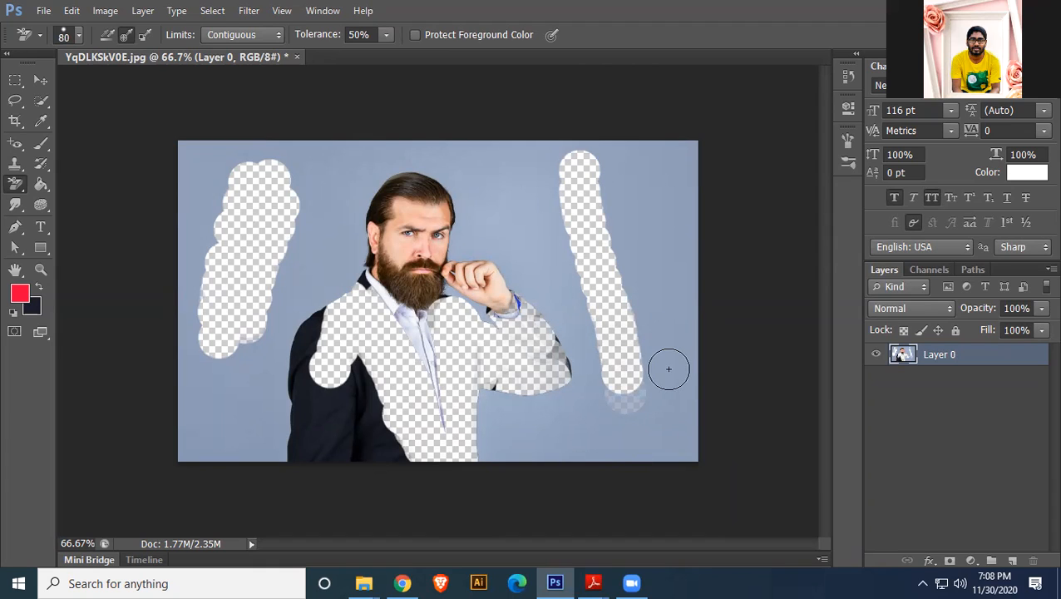
- Undo all the Background Eraser strokes on the backdrop and the jacket
key("ctrl+alt+z")
key("ctrl+alt+z")
key("ctrl+alt+z")
key("ctrl+alt+z")
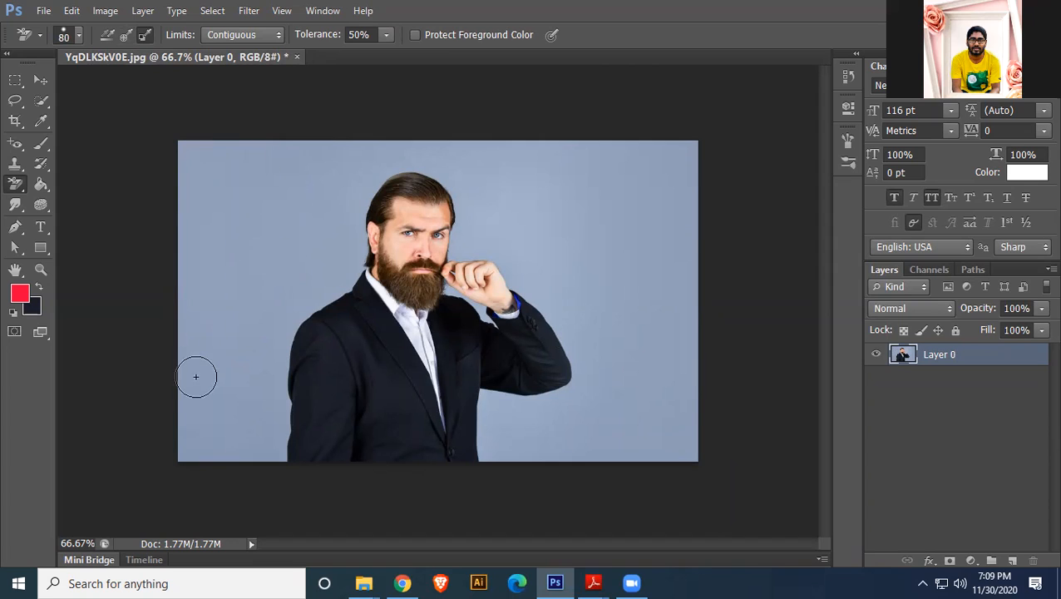
- Try erasing the jacket with Background Swatch sampling and the dark background colour, and undo the strokes
mouse_move(321, 316)
left_mouse_down()
mouse_move(389, 445)
mouse_move(453, 511)
mouse_move(510, 285)
mouse_move(555, 397)
left_mouse_up()
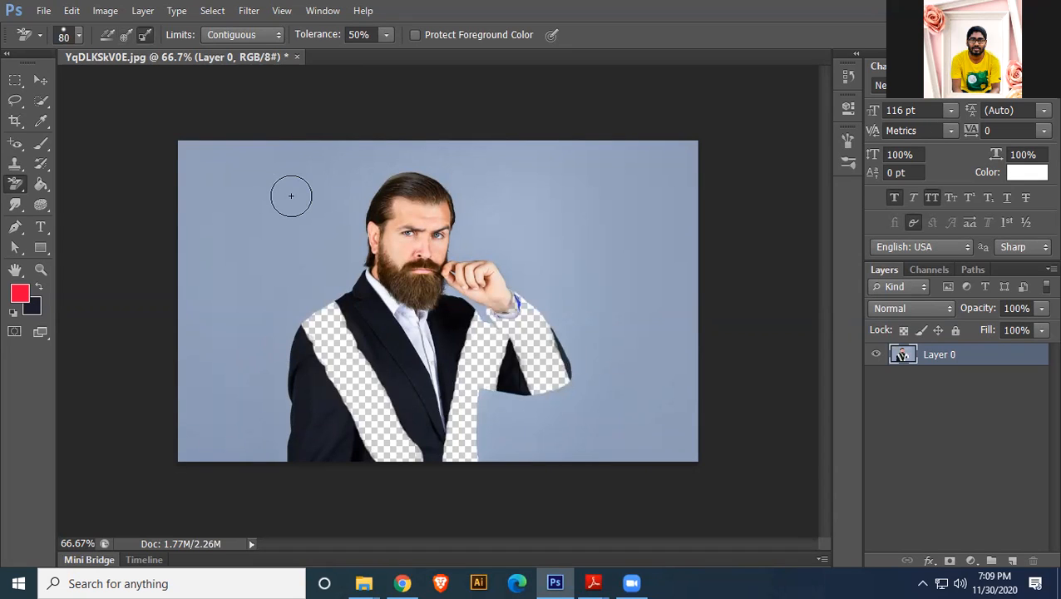
left_click_drag(291, 322, 331, 450)
key("ctrl+alt+z")
key("ctrl+alt+z")
key("ctrl+alt+z")
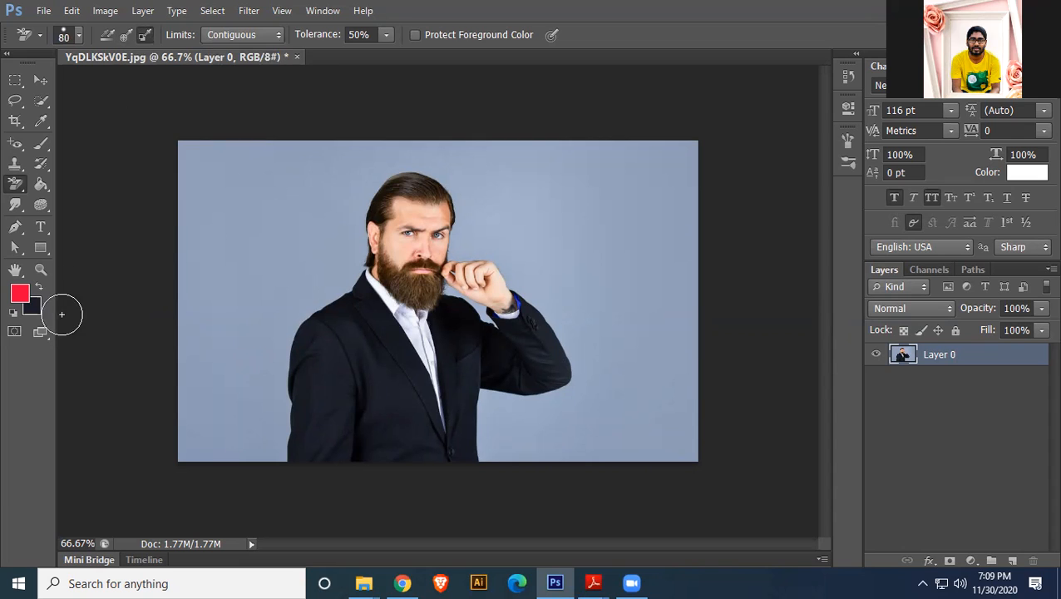
- Set the background colour to 91a1ba by sampling the photo's blue-grey backdrop
left_click(31, 308)
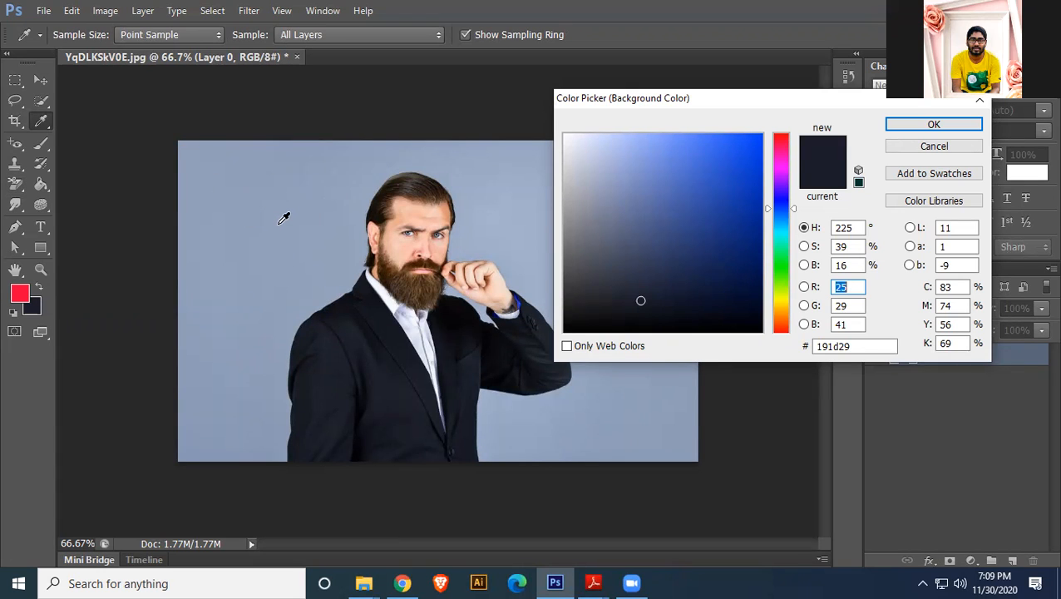
left_click(256, 180)
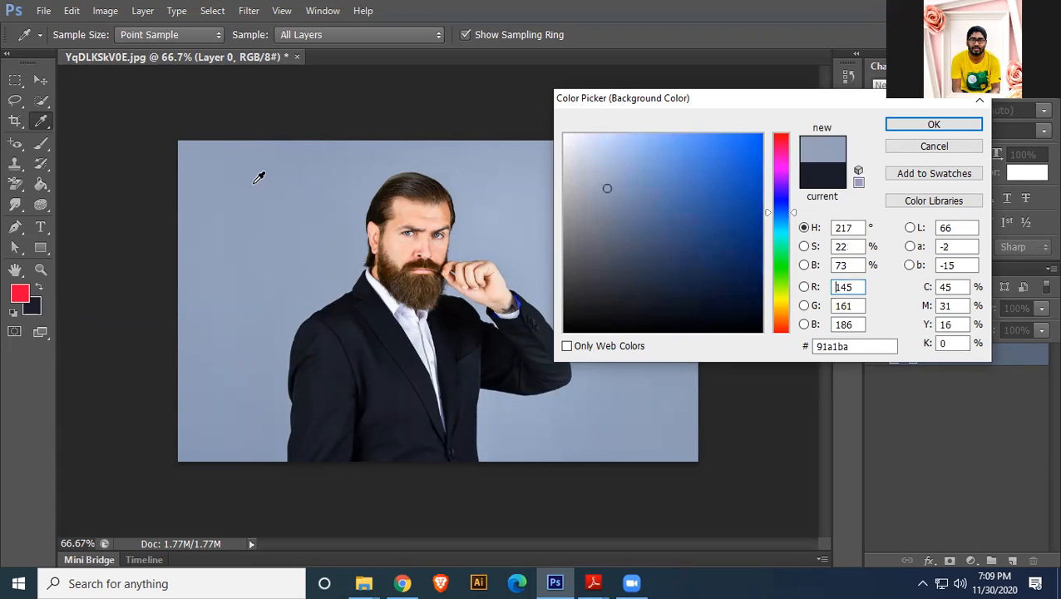
left_click(907, 126)
- Erase areas of the blue-grey backdrop on both sides of the man using the Background Eraser with Background Swatch sampling
key("e")
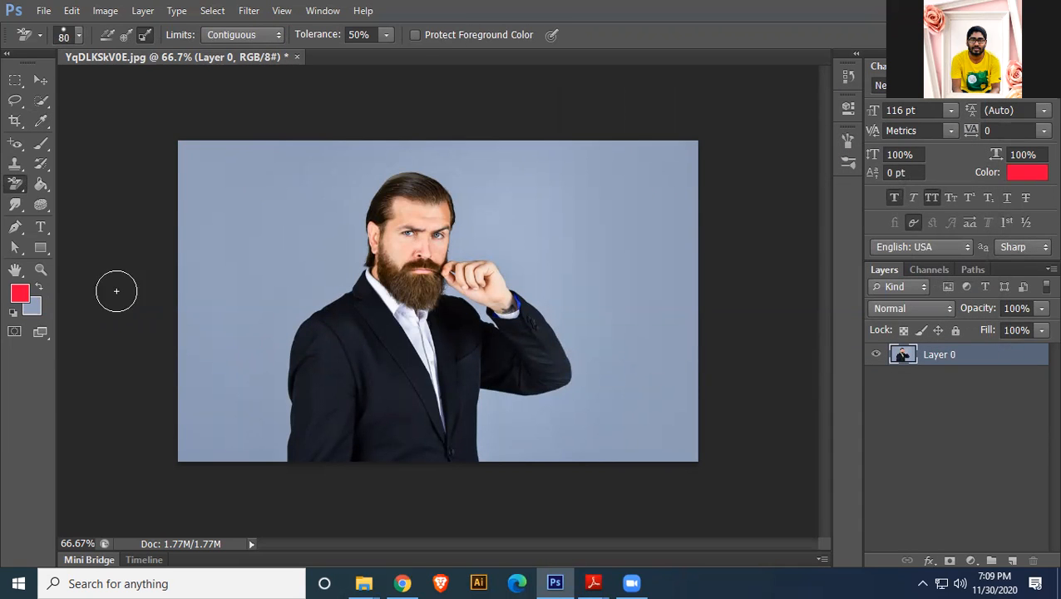
mouse_move(247, 301)
left_mouse_down()
mouse_move(237, 327)
mouse_move(208, 268)
mouse_move(237, 301)
mouse_move(319, 168)
mouse_move(297, 314)
left_mouse_up()
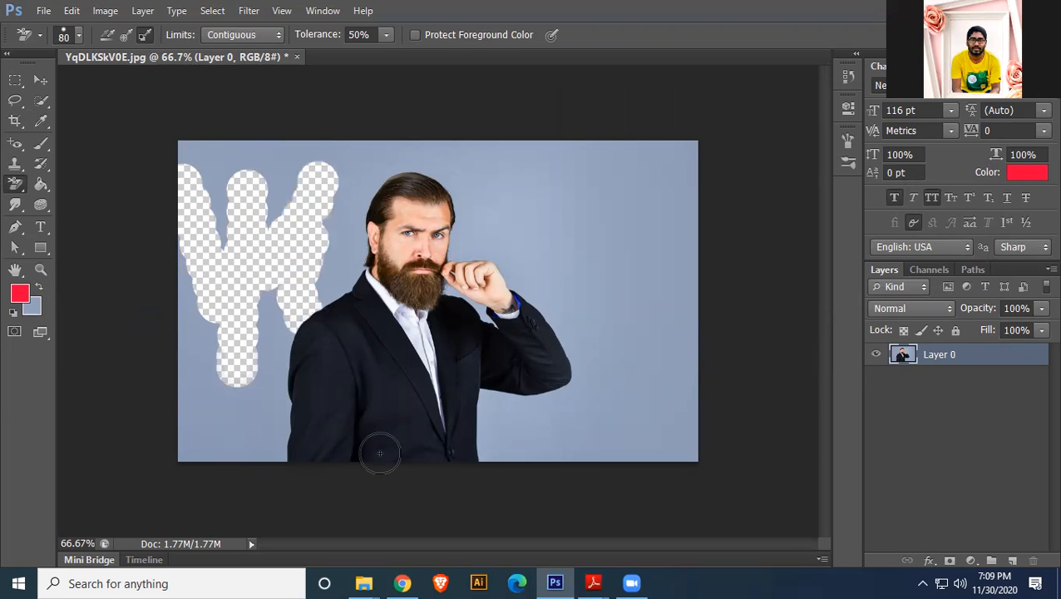
mouse_move(544, 340)
left_mouse_down()
mouse_move(464, 285)
mouse_move(480, 415)
mouse_move(485, 211)
mouse_move(644, 294)
mouse_move(631, 311)
mouse_move(651, 379)
mouse_move(482, 410)
mouse_move(487, 446)
mouse_move(689, 389)
mouse_move(555, 454)
mouse_move(677, 456)
left_mouse_up()
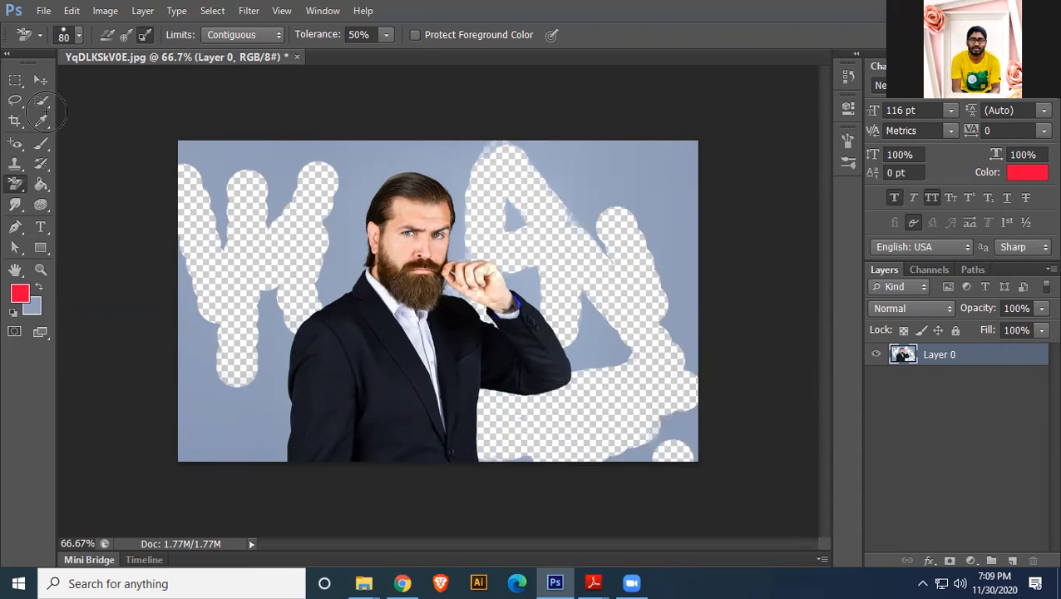
- Keep the Background Eraser limits at Contiguous and undo all the strokes erased from the blue-grey backdrop
left_click(240, 179)
left_click(273, 35)
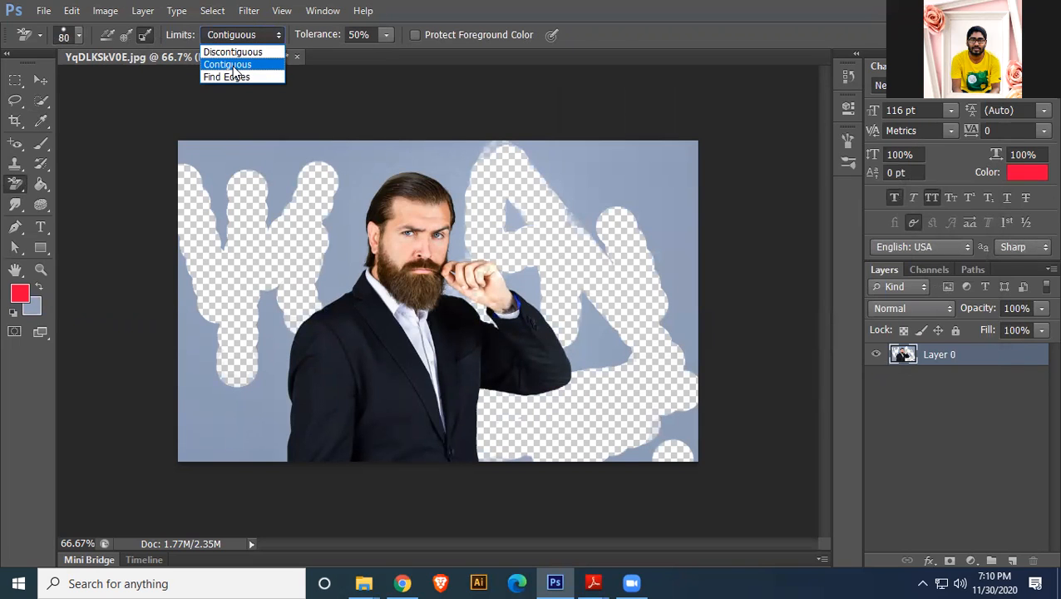
left_click(18, 190)
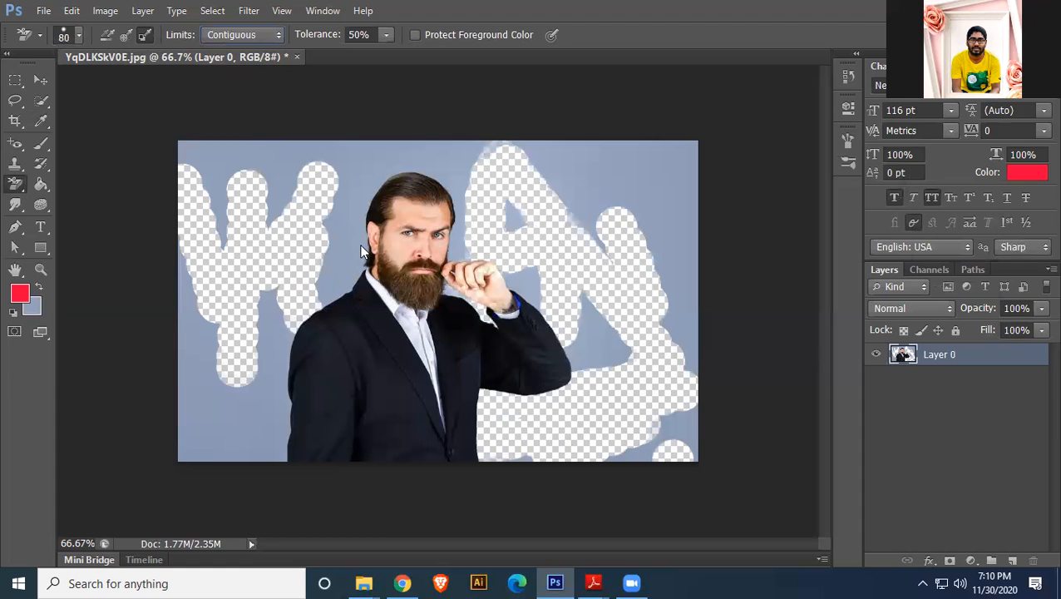
key("ctrl+z")
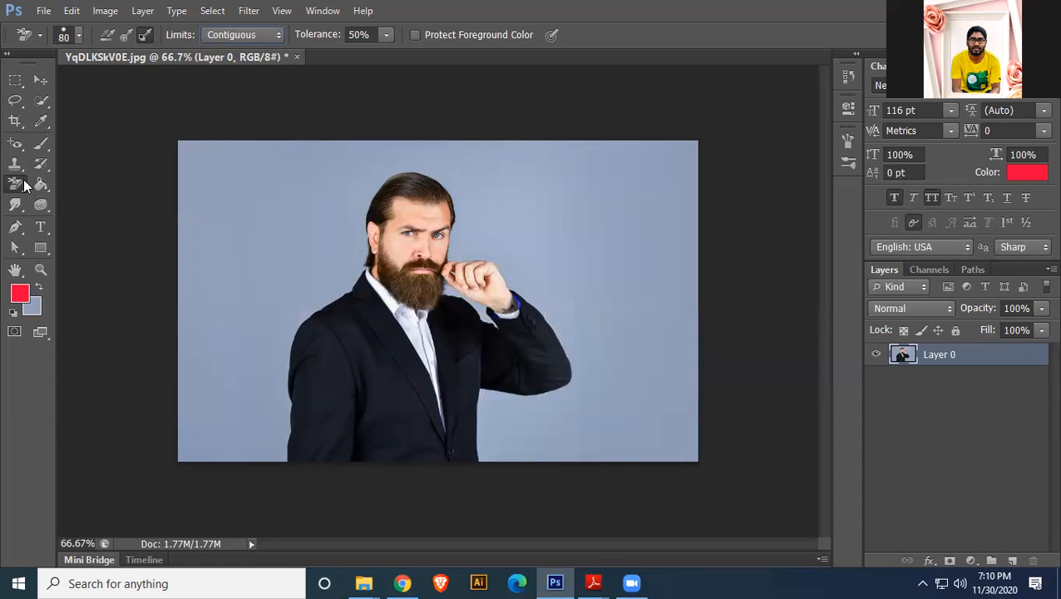
- Erase the blue-grey backdrop and the leftover patch between the man's hand and shoulder using the Magic Eraser at tolerance 32
right_click(19, 183)
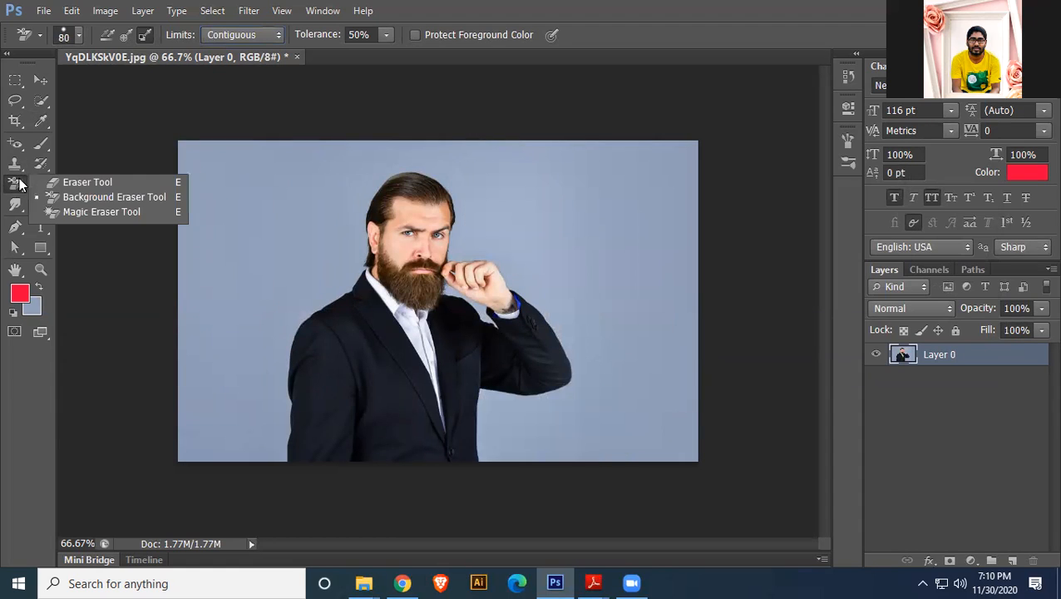
left_click(84, 211)
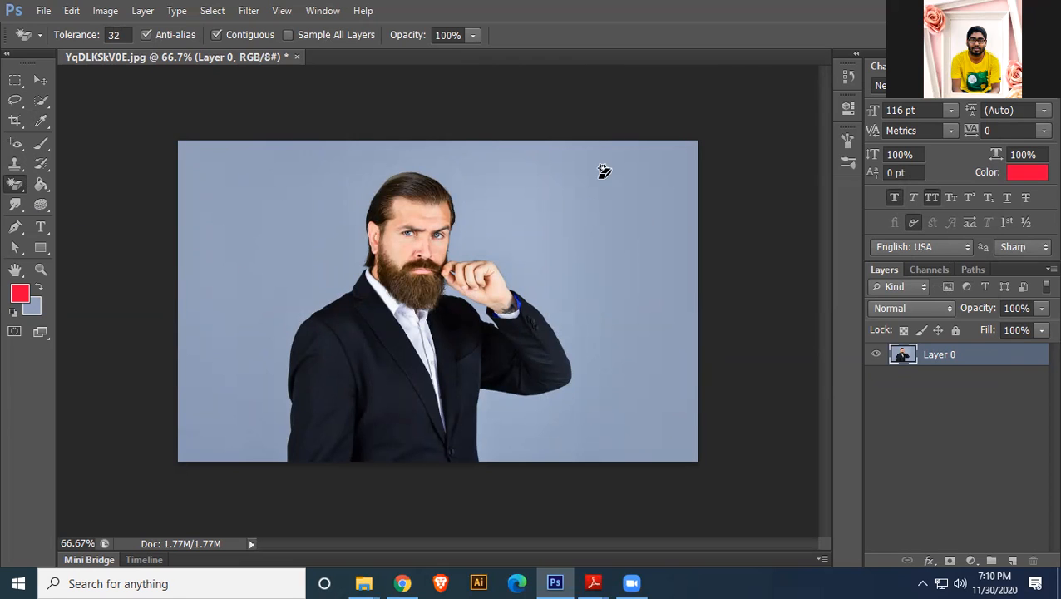
left_click(535, 191)
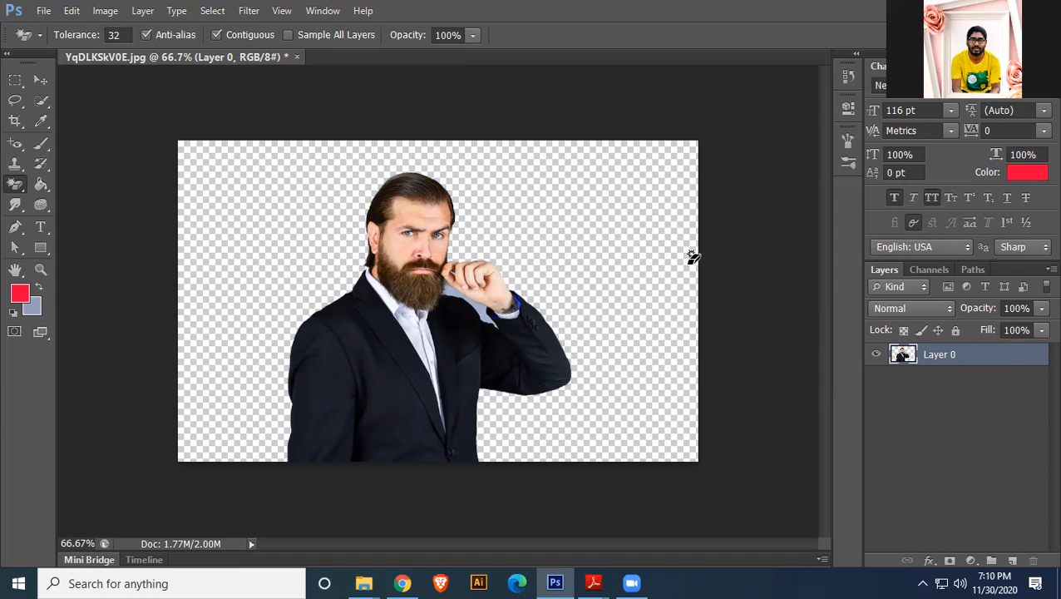
left_click(469, 304)
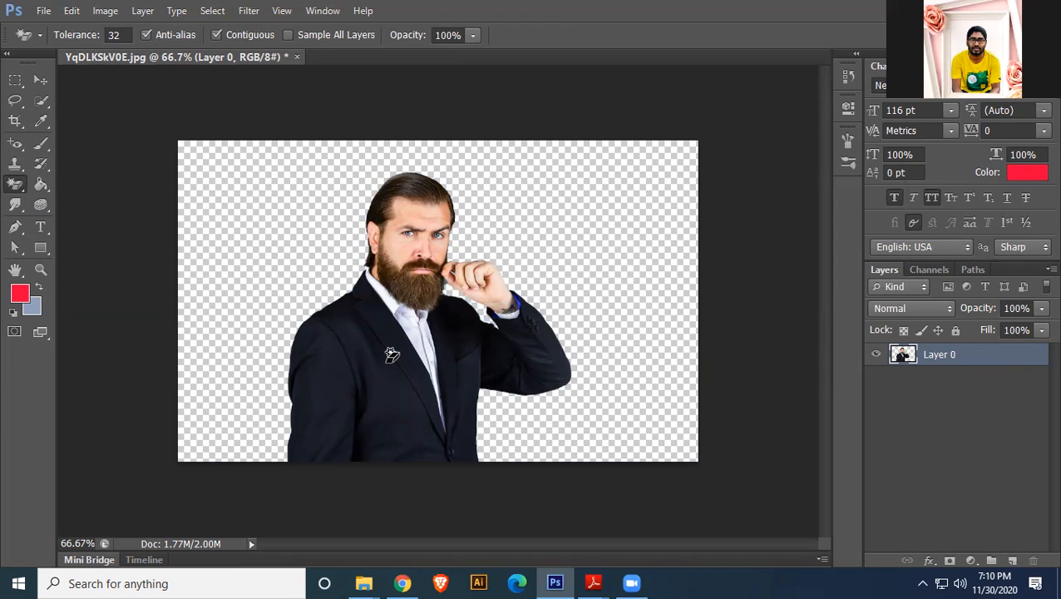
- Try erasing the man's dark jacket with the Magic Eraser, and undo the jacket and backdrop erasures
left_click(338, 364)
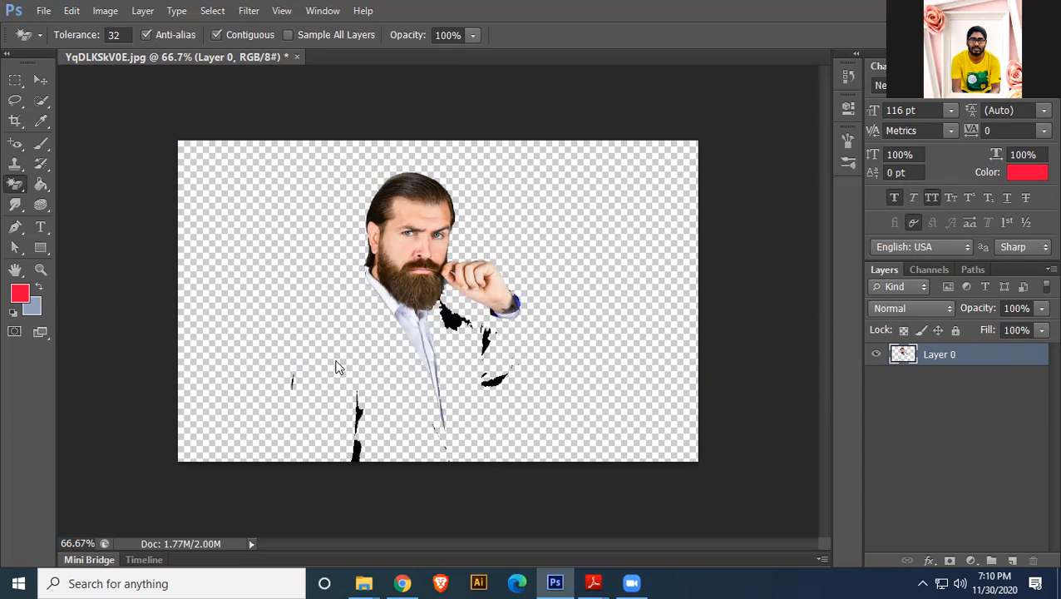
key("ctrl+alt+z")
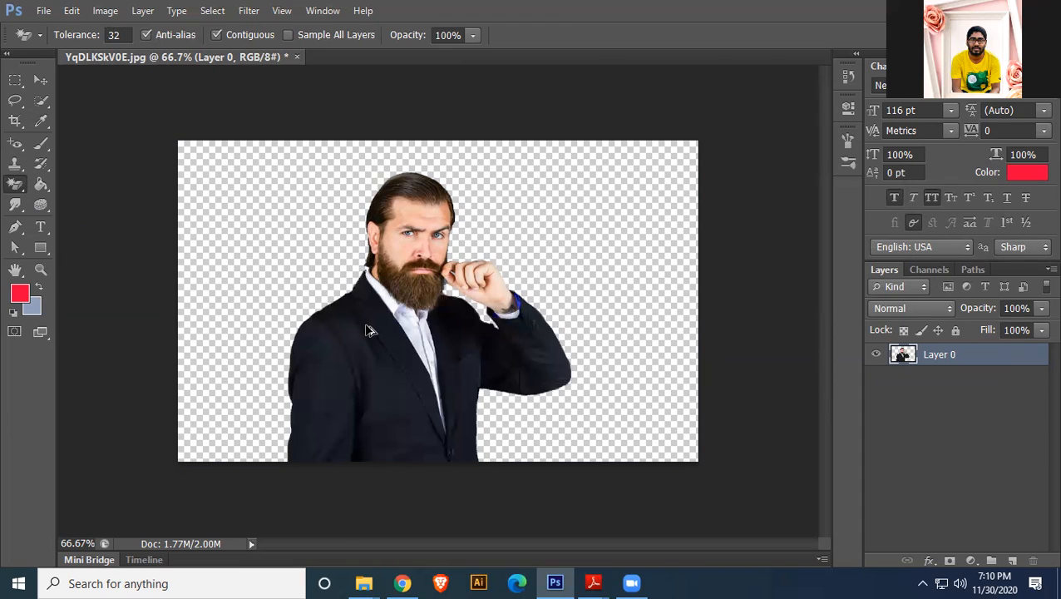
key("ctrl+alt+z")
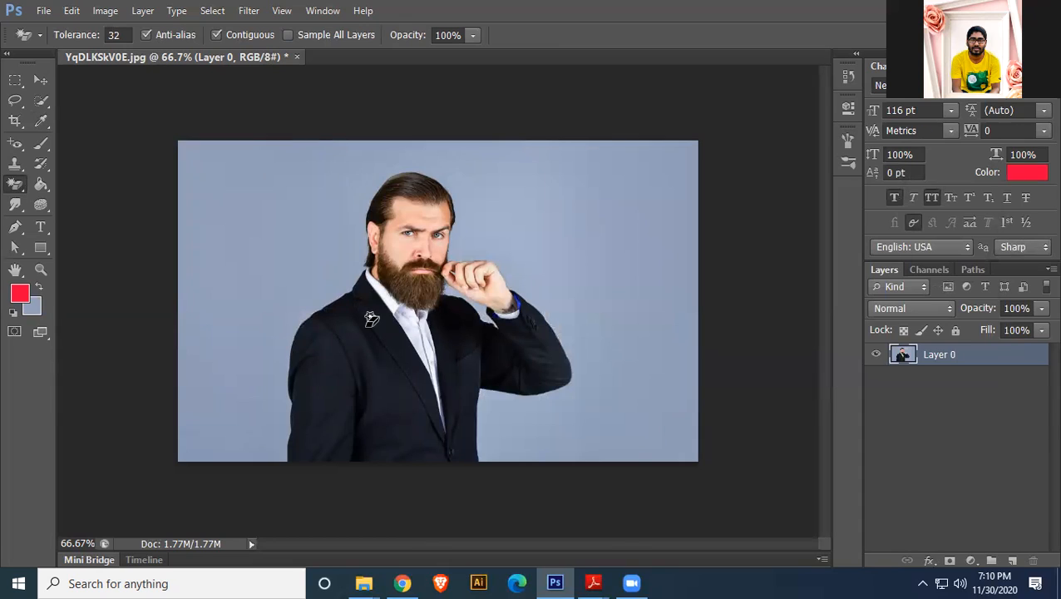
- Open the photo ZevIm2EJvl.jpg of the woman with a laptop from the Class - 04 folder
left_click(42, 13)
left_click(56, 42)
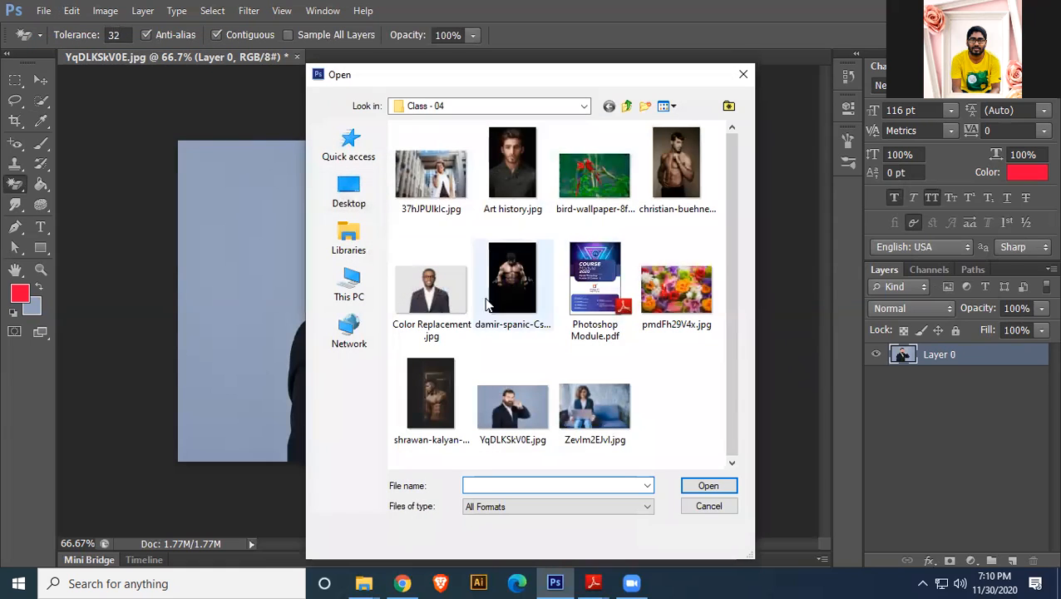
left_click(594, 379)
left_click(705, 485)
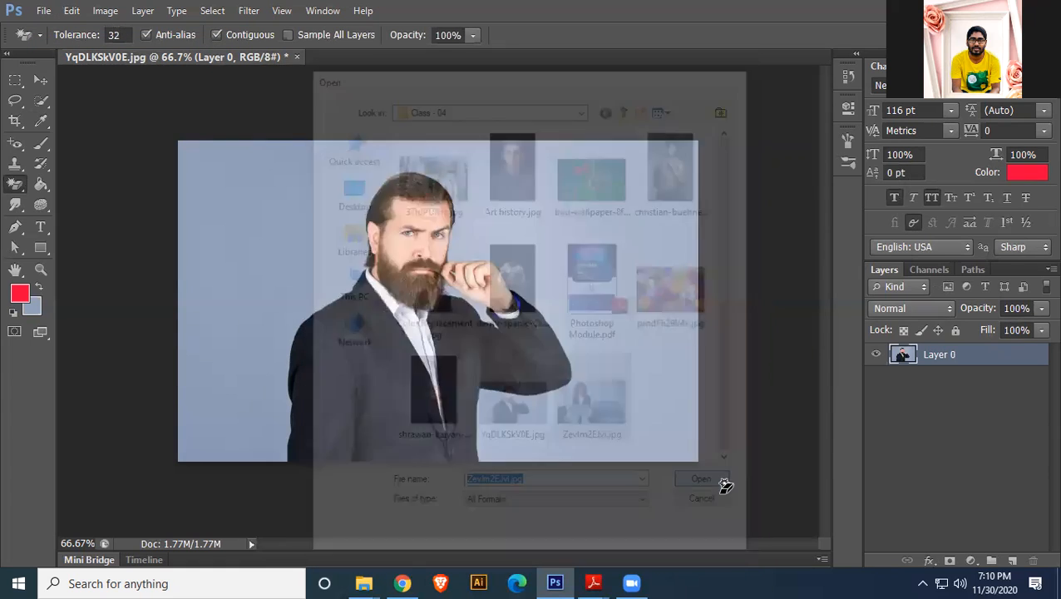
- Erase areas of the wall, the blue sofa and the laptop lid with the Magic Eraser at tolerance 32
left_click(490, 181)
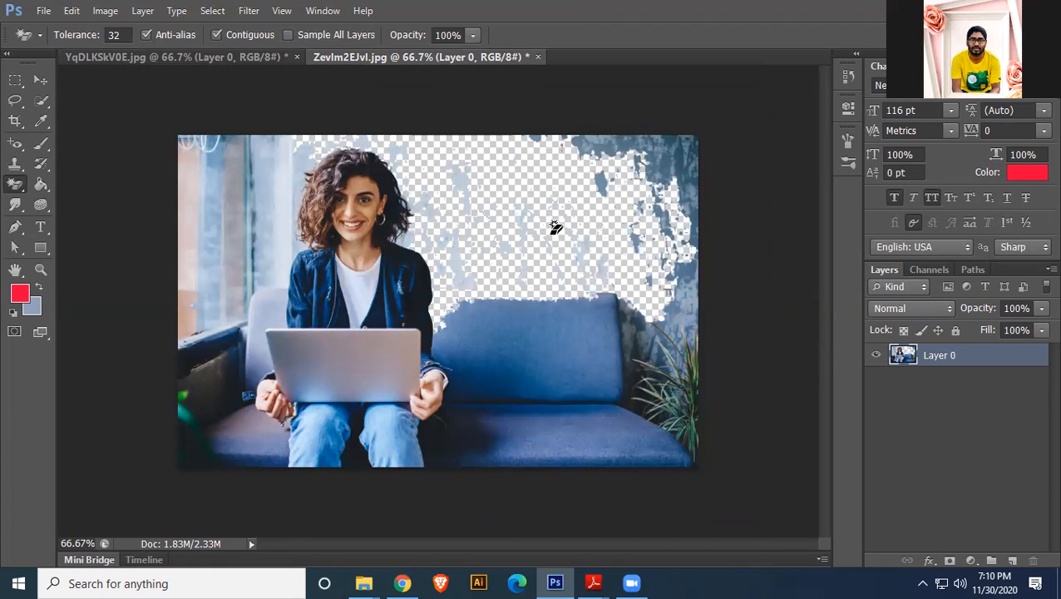
left_click(550, 345)
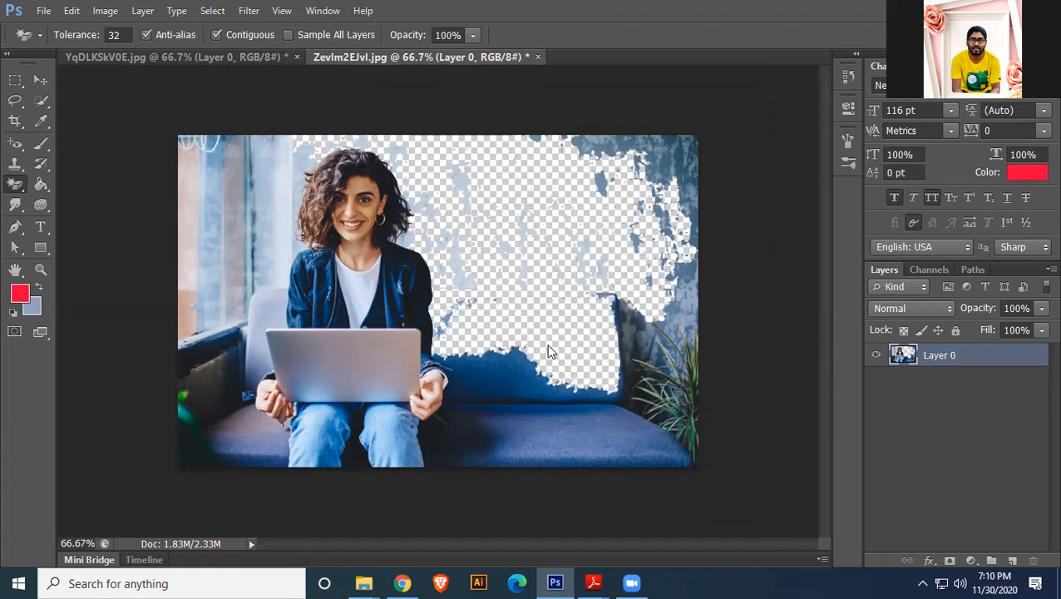
left_click(513, 440)
left_click(497, 426)
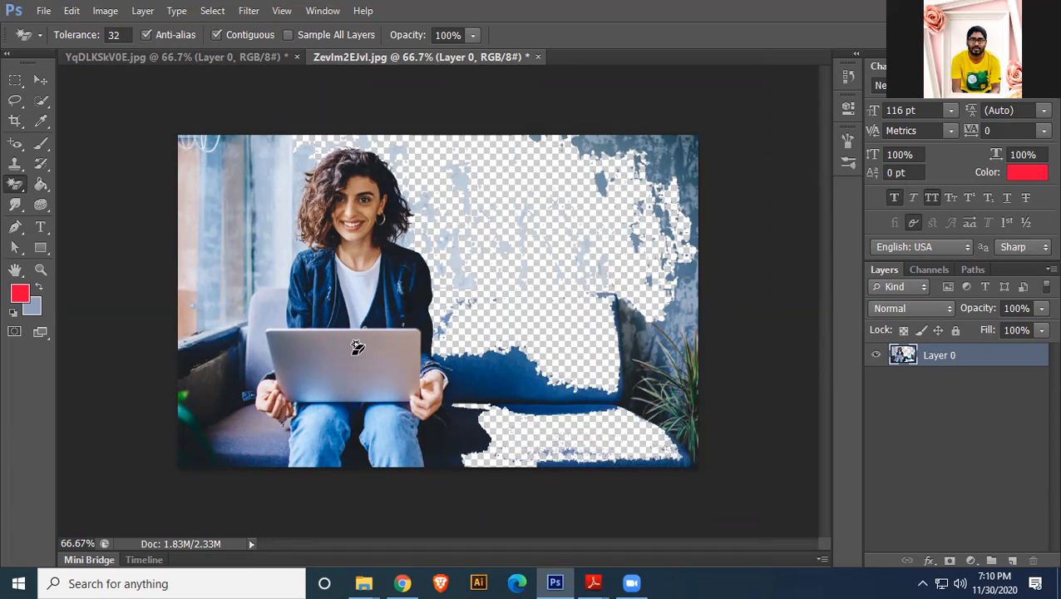
left_click(397, 376)
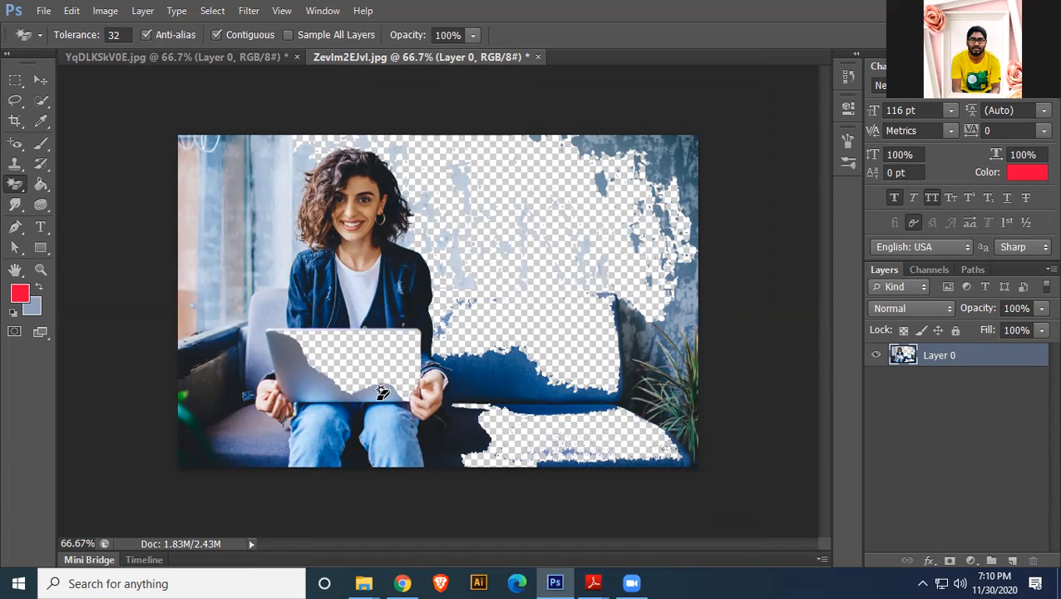
left_click(285, 361)
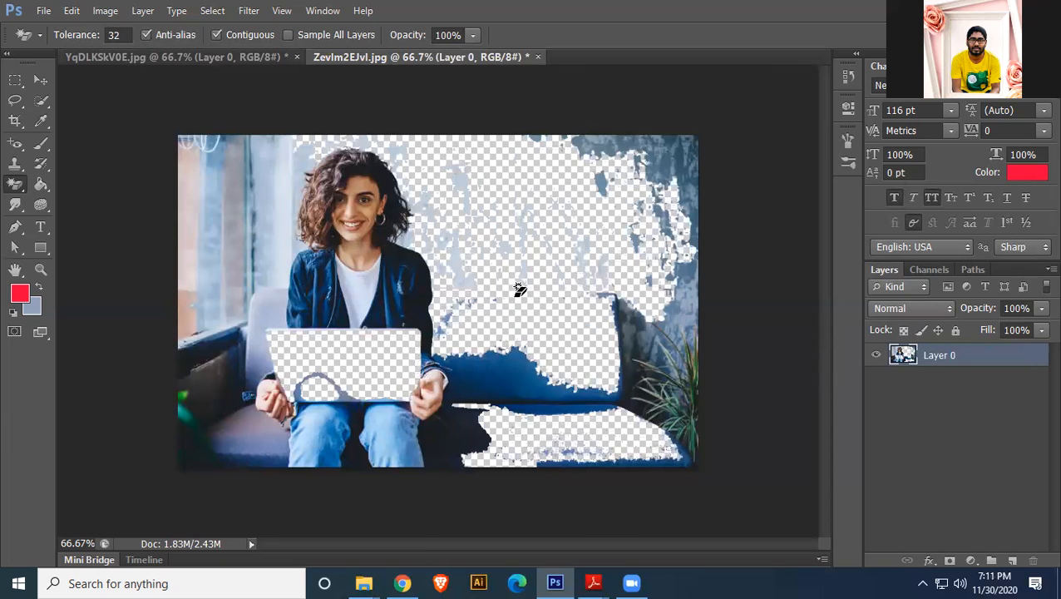
- Erase more of the sofa backrest and the woman's dark jacket with the Magic Eraser, and close the photo without saving
left_click(513, 368)
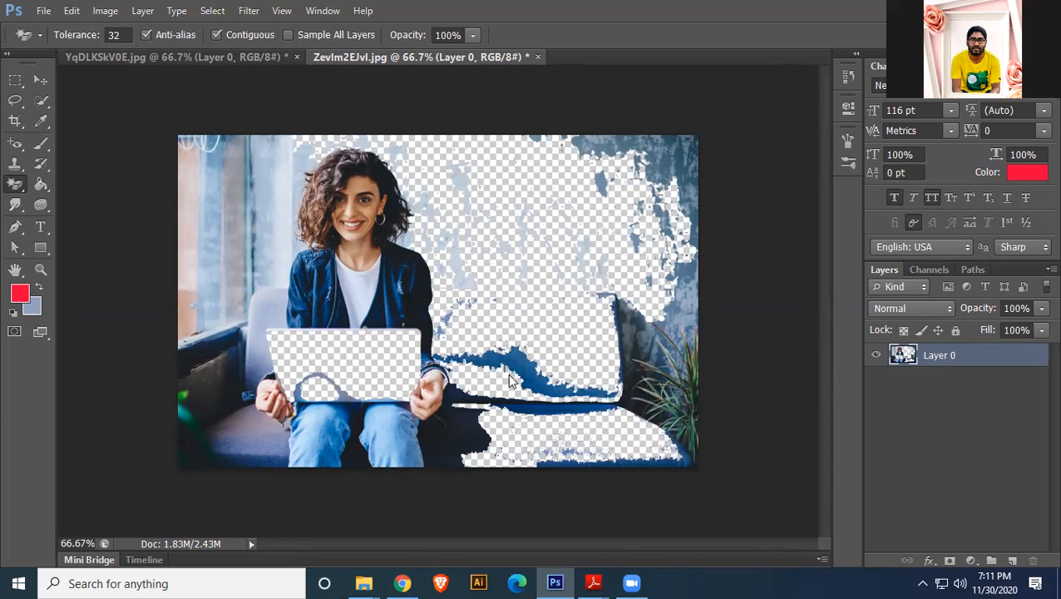
left_click(516, 358)
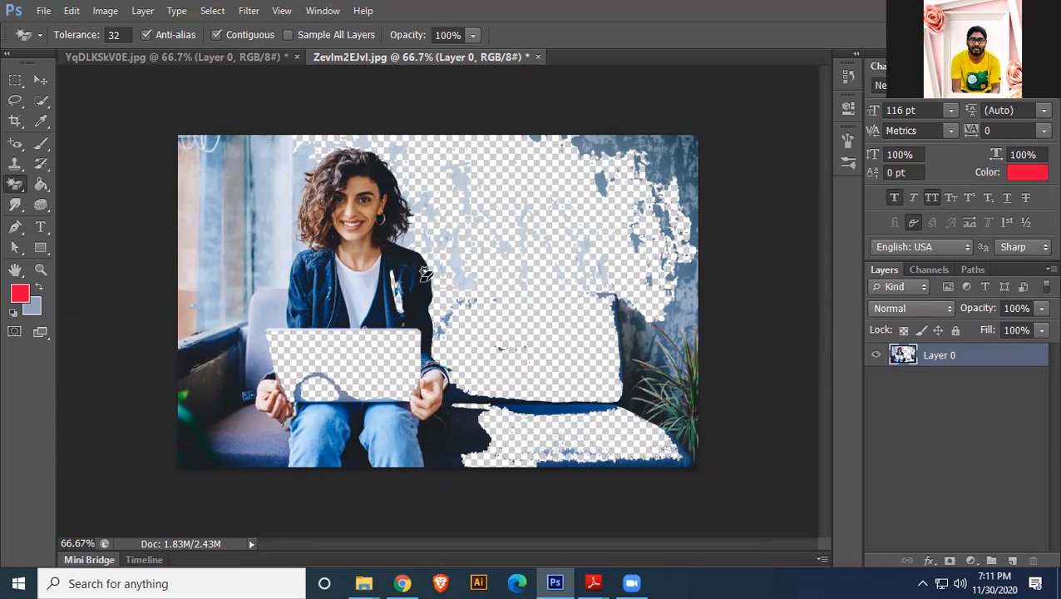
left_click(420, 282)
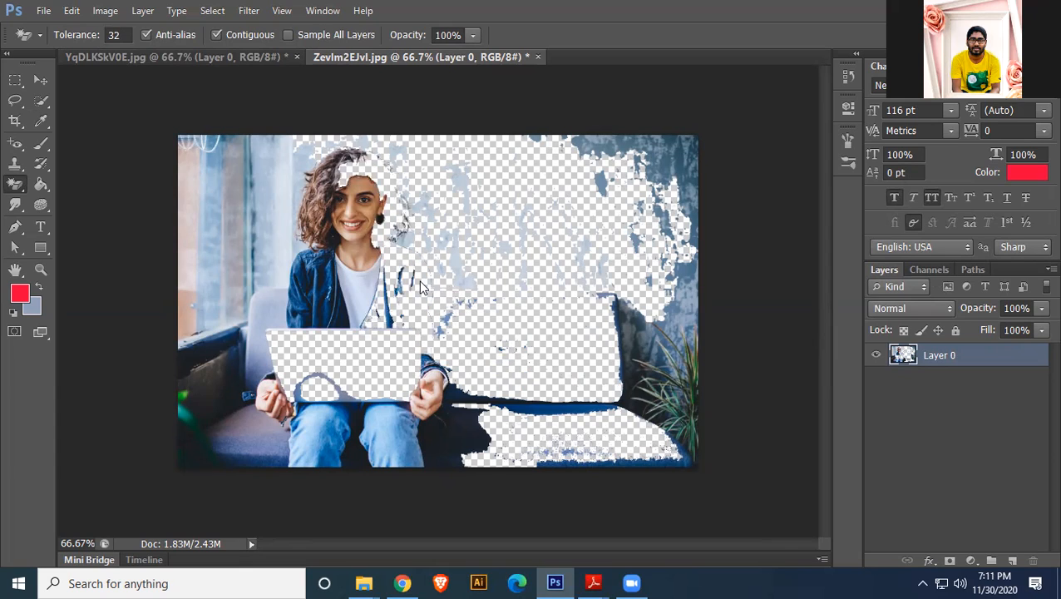
left_click(538, 58)
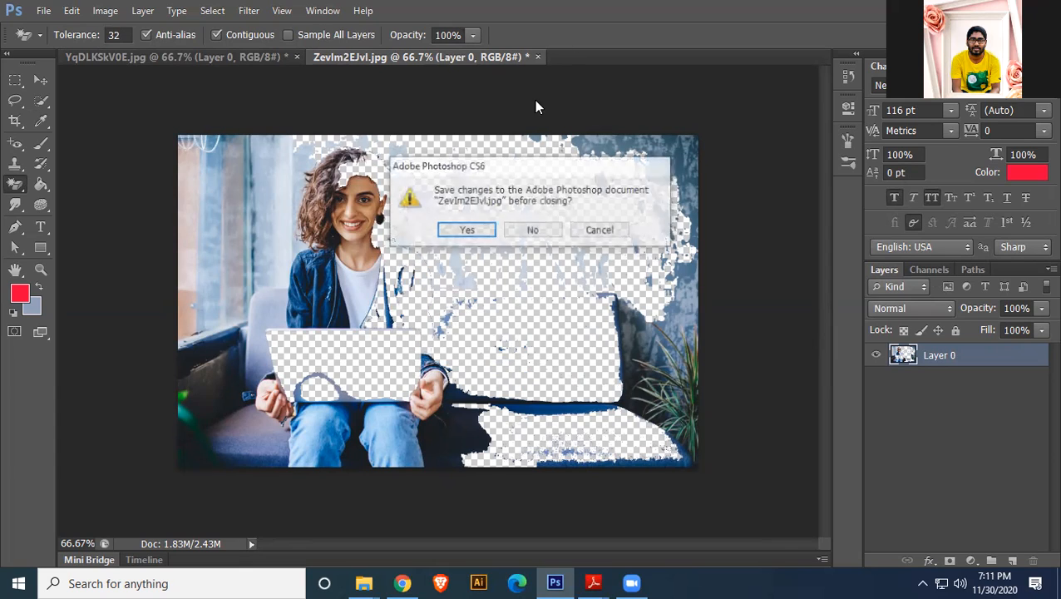
left_click(525, 229)
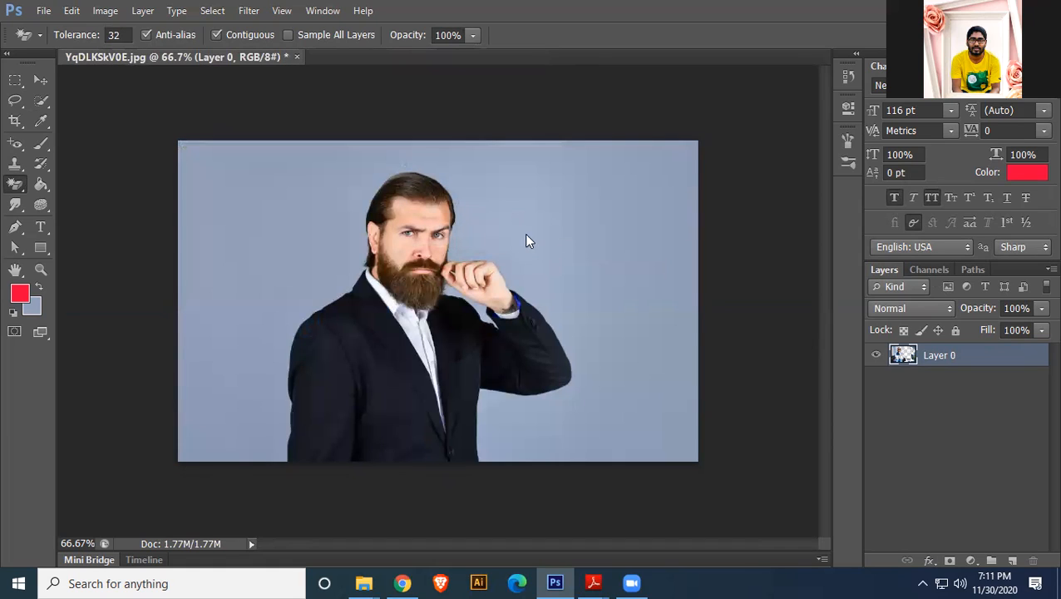
- Try the Magic Eraser on the man's blue-grey backdrop again, undo it and return to the Move tool
left_click(239, 229)
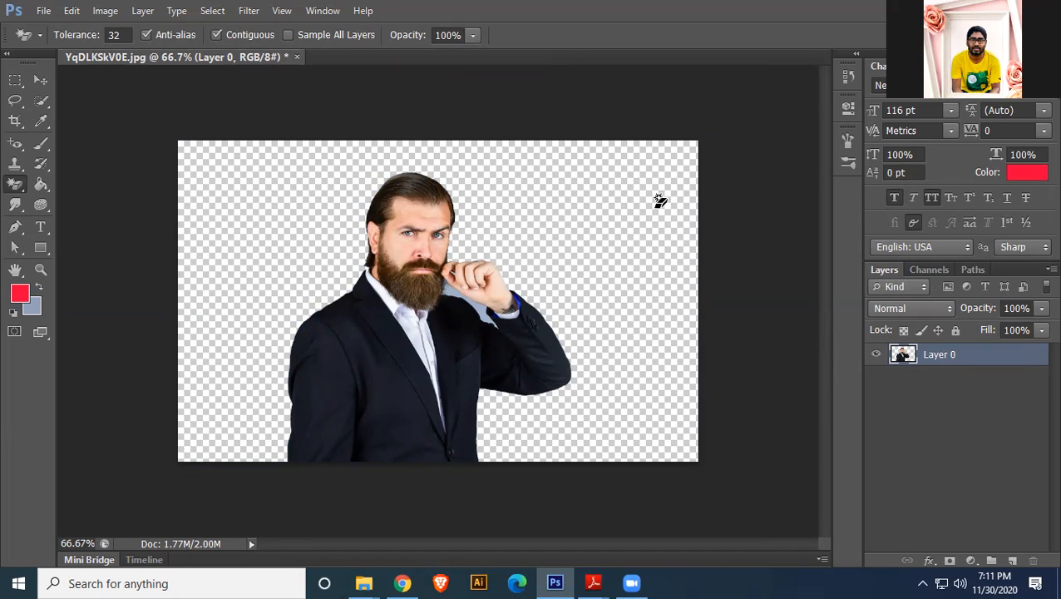
key("ctrl+z")
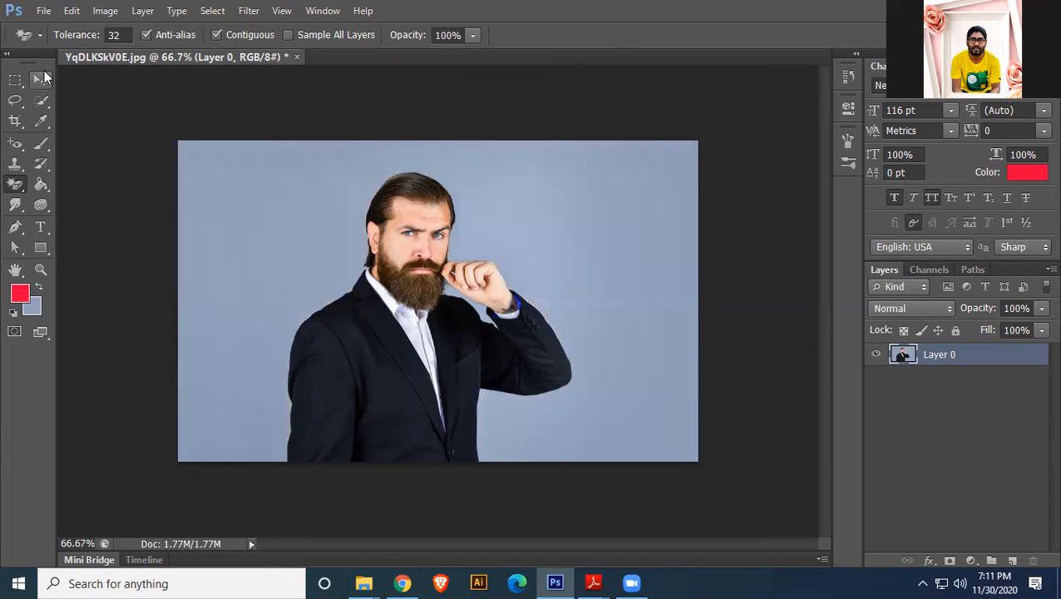
left_click(41, 79)
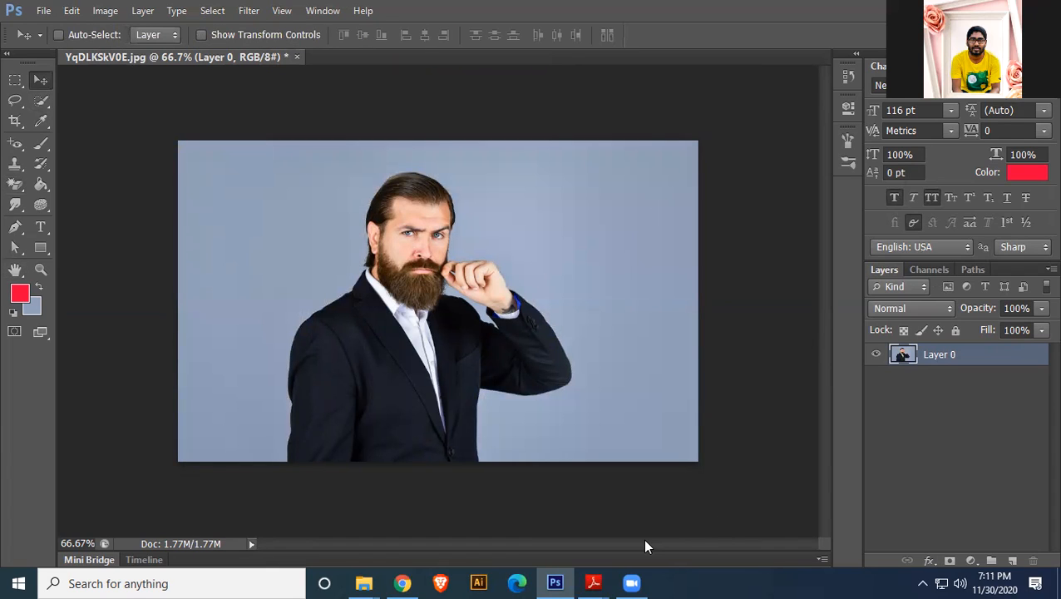
- Check the Class - 04 tool list in the Adobe Reader document and switch back to Photoshop
key("alt+Tab")
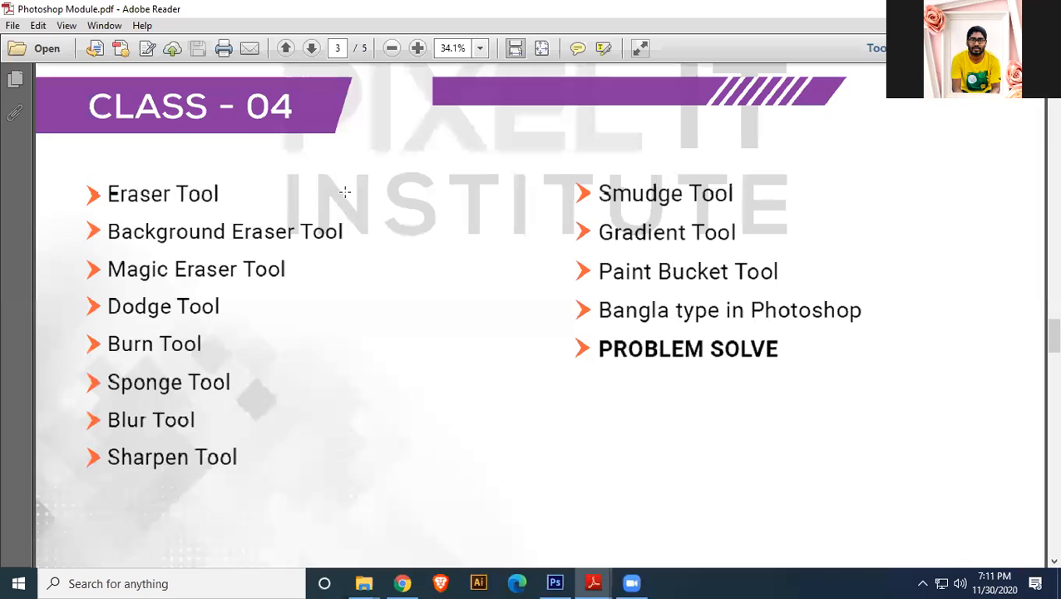
key("alt+Tab")
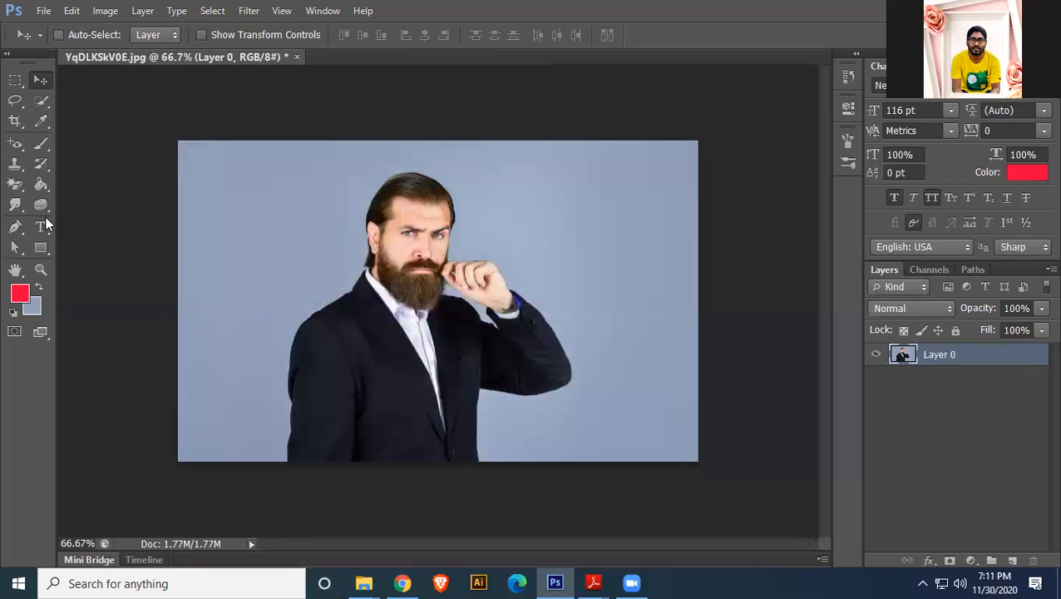
- Activate the Dodge tool and set its range to Shadows
left_click(41, 185)
left_click(43, 204)
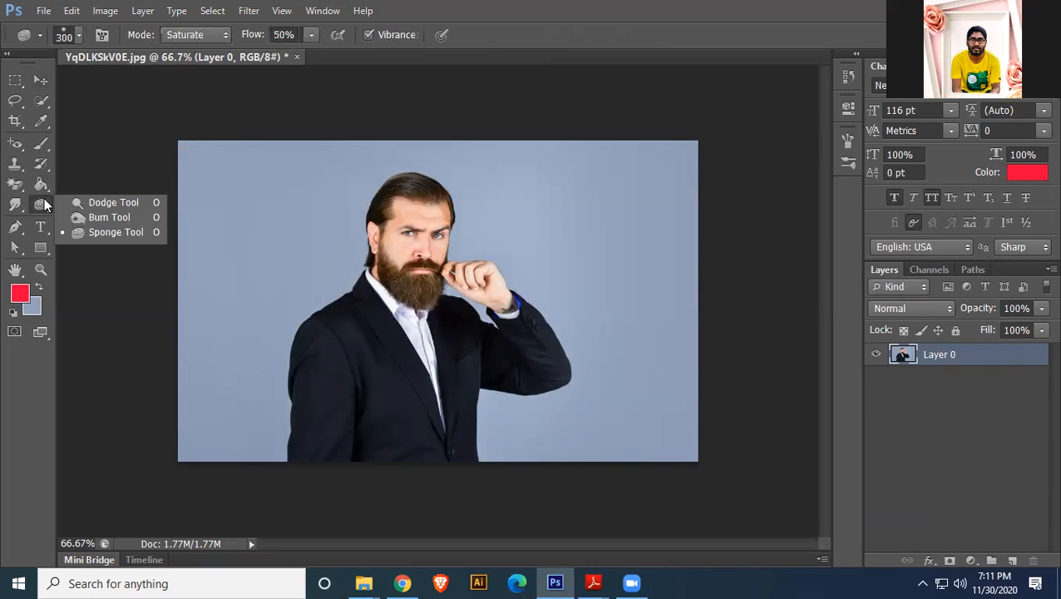
left_click(90, 202)
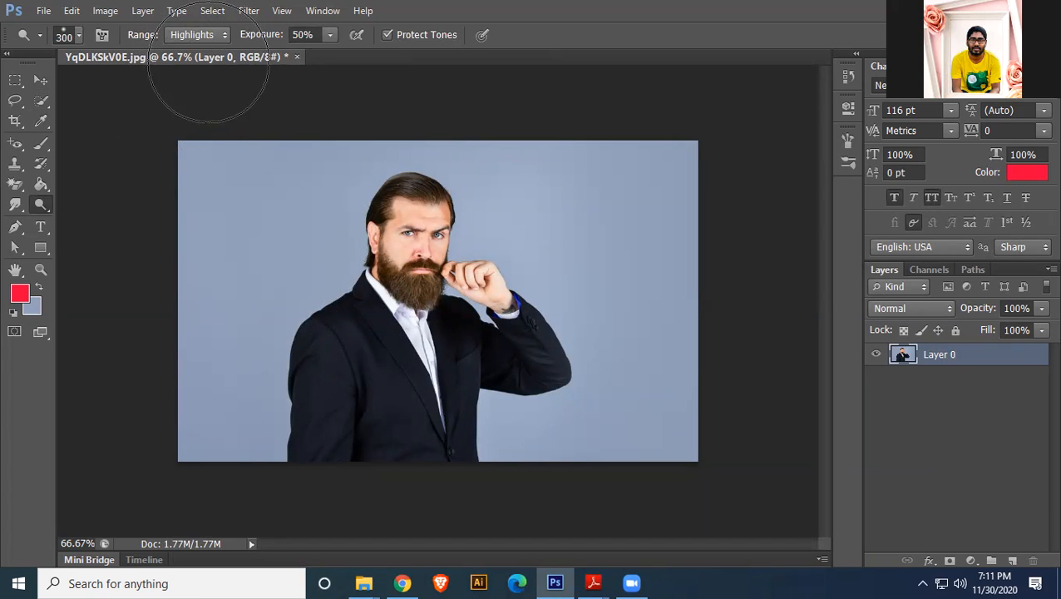
left_click(323, 10)
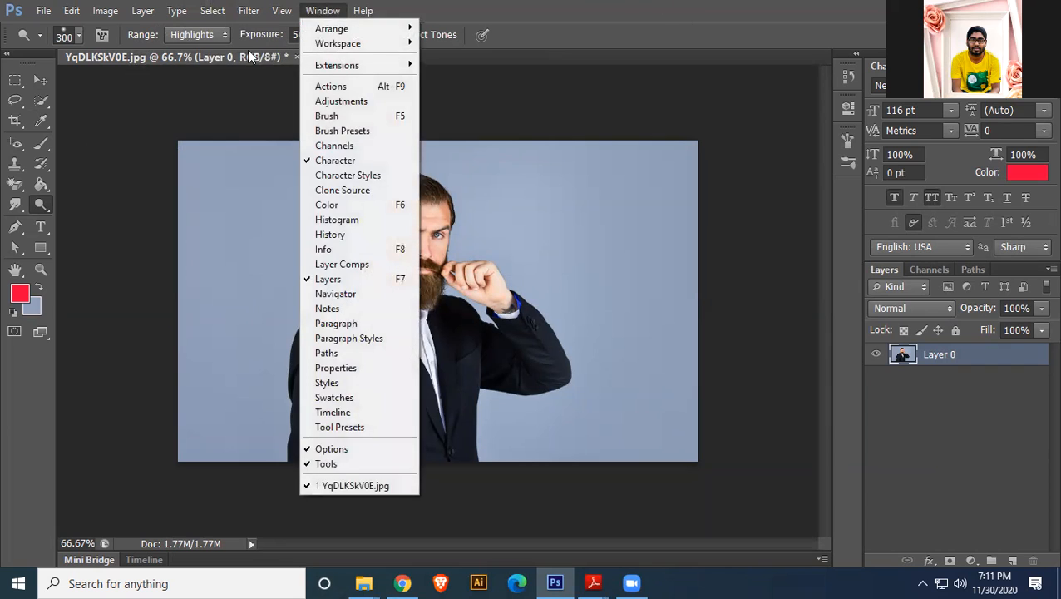
left_click(224, 36)
left_click(209, 51)
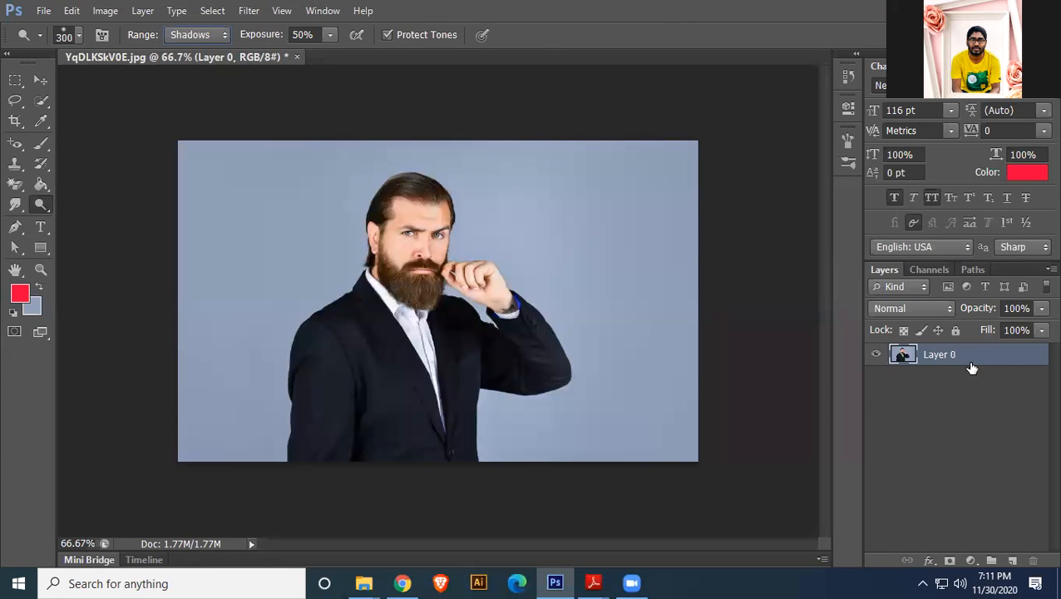
- Duplicate Layer 0 and hide the original layer
key("ctrl+j")
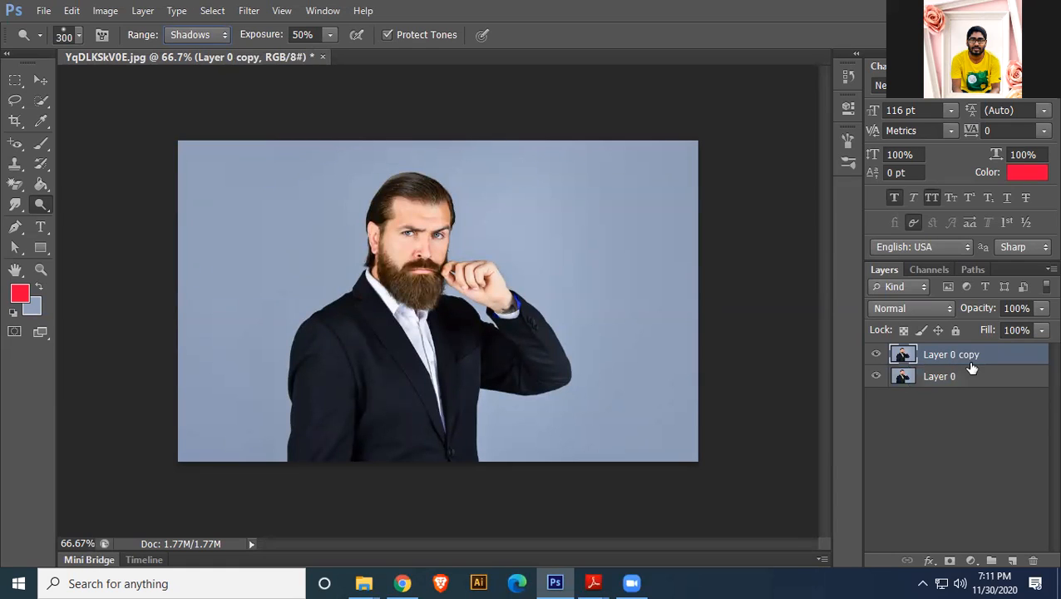
left_click(876, 376)
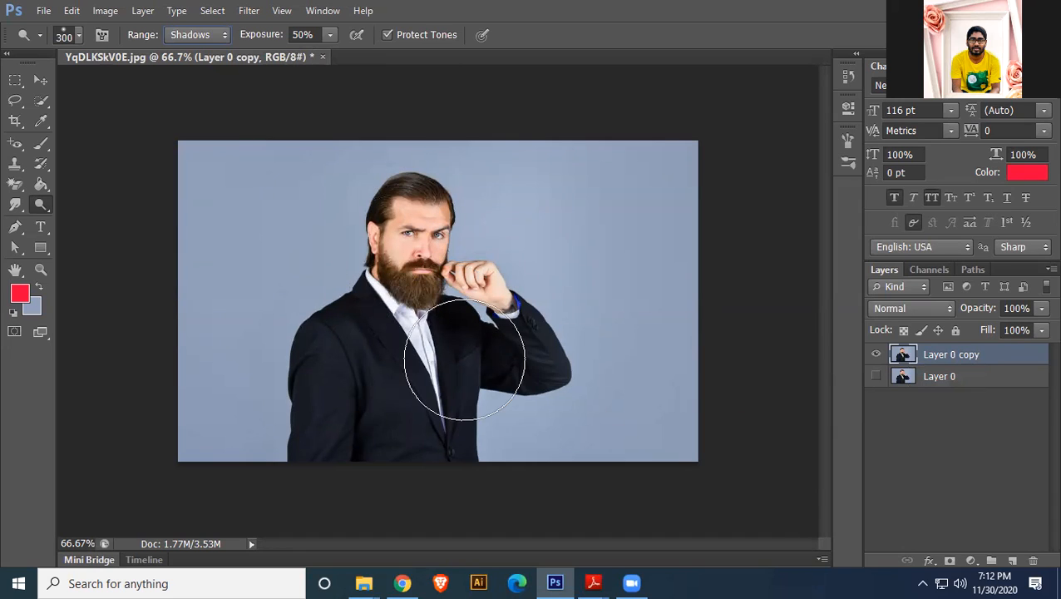
- Reduce the Dodge tool's brush size to 70
key("bracketleft")
key("bracketleft")
key("bracketleft")
key("bracketleft")
key("bracketleft")
key("bracketleft")
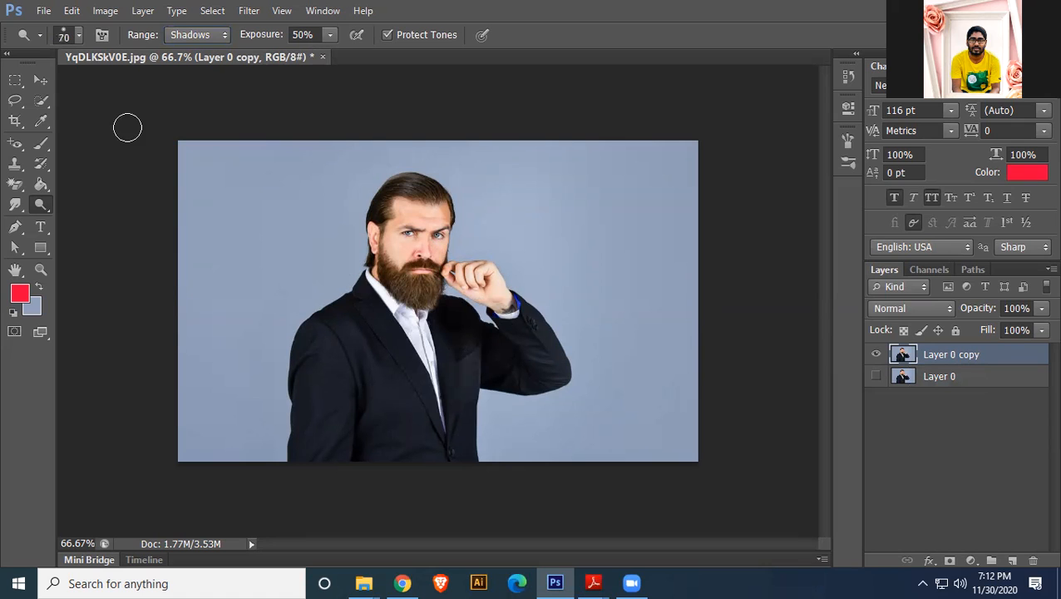
- Open the portrait photo of the shirtless man against a plain brown background from the Class - 04 folder
left_click(48, 7)
left_click(59, 43)
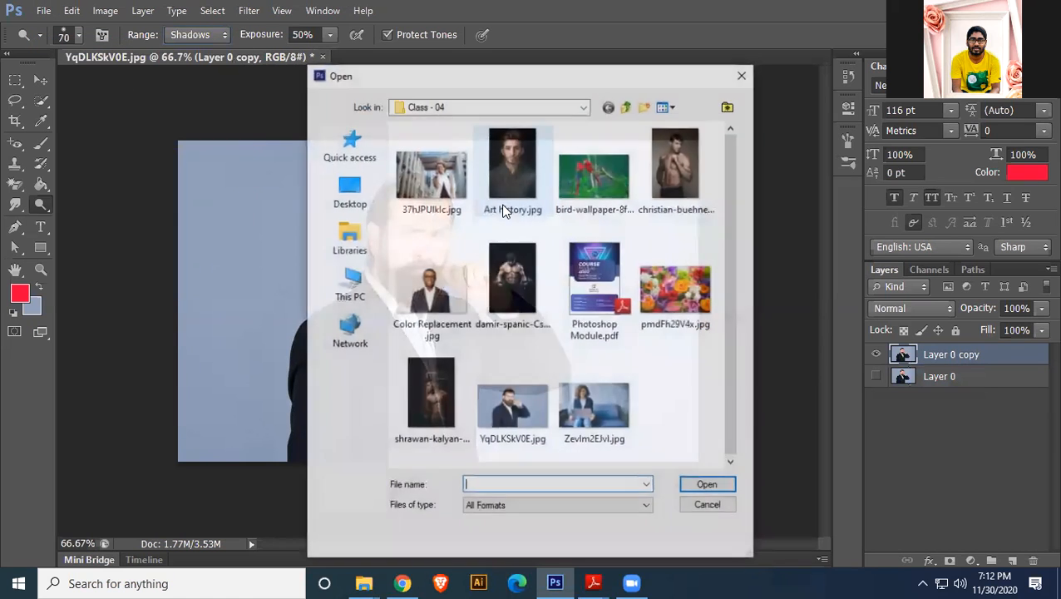
left_click(677, 164)
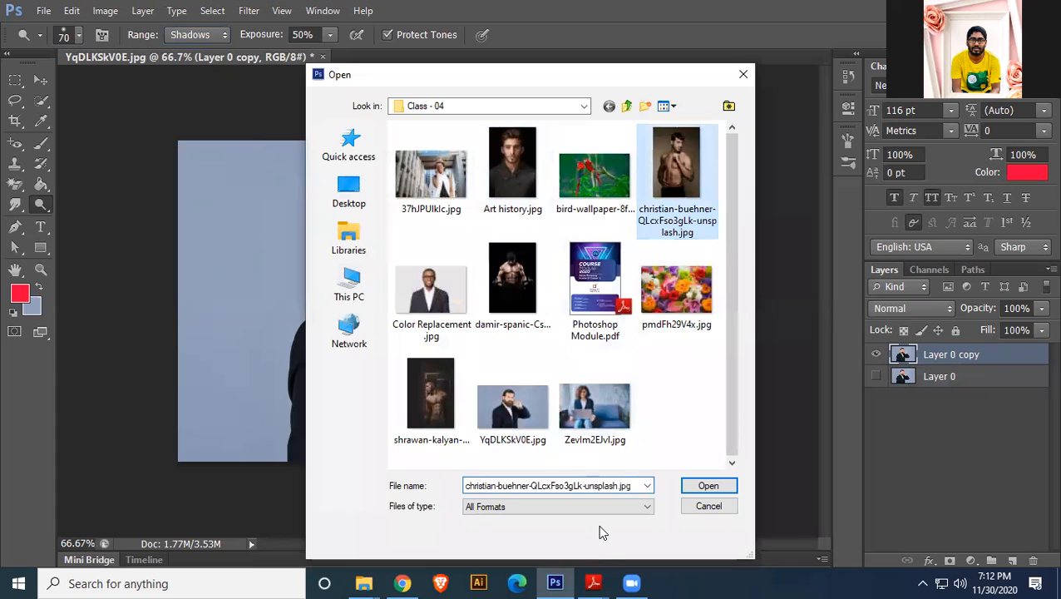
key("Return")
left_click_drag(651, 329, 641, 338)
left_click_drag(384, 272, 597, 285)
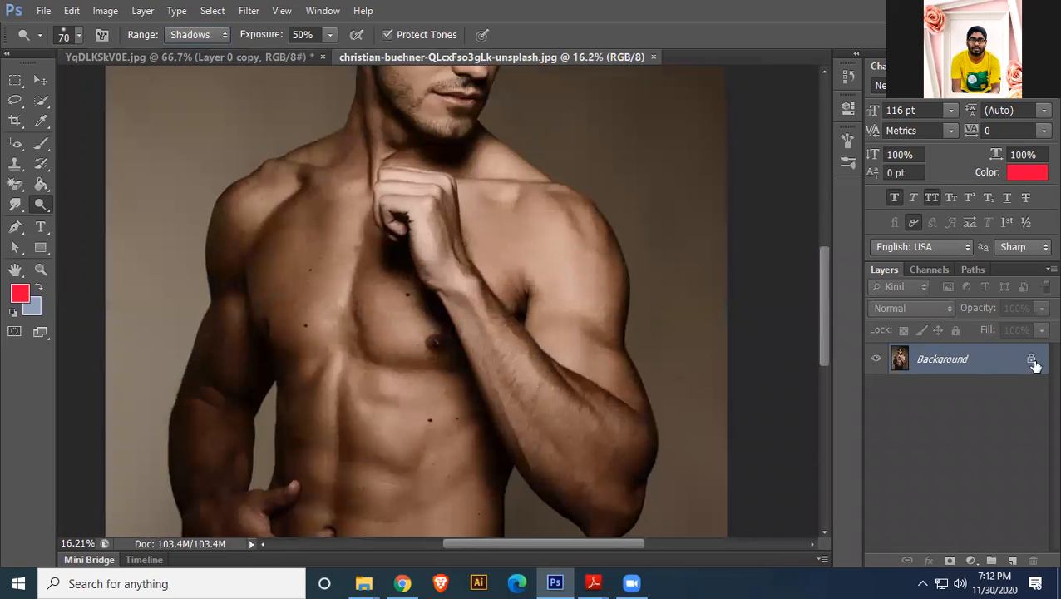
- Convert the locked Background to Layer 0, duplicate it and hide the original
double_click(1034, 366)
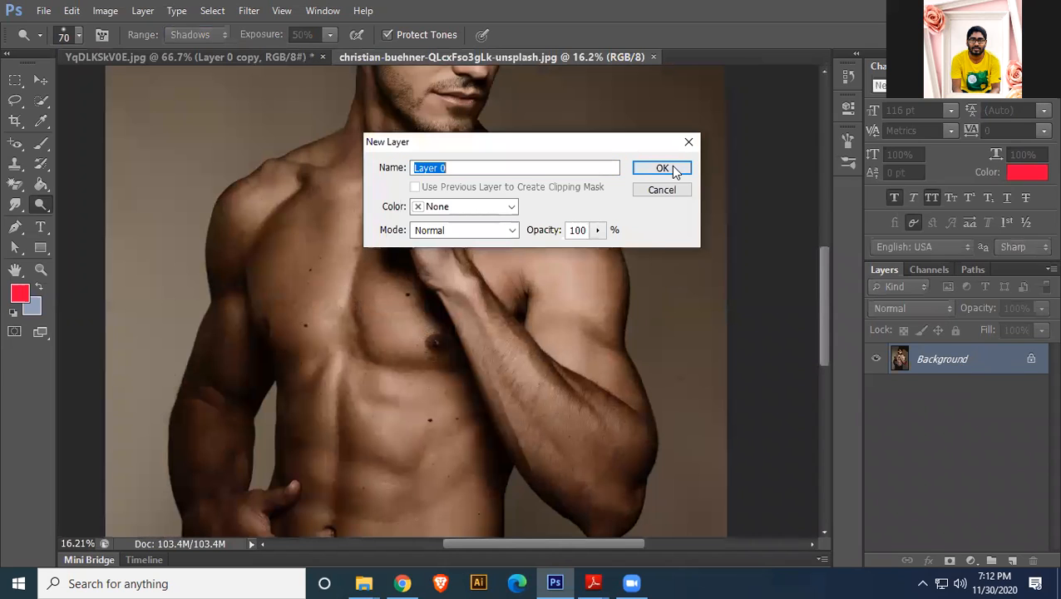
left_click(662, 168)
key("ctrl+j")
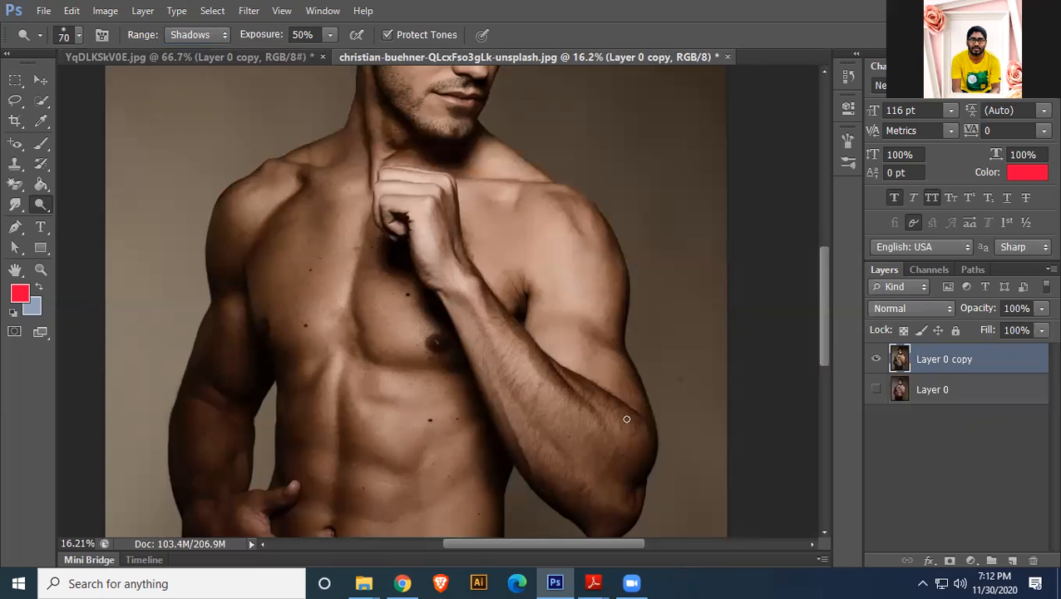
- Enlarge the Dodge brush to 300 and lighten the shadows along the man's raised upper arm and forearm
key("bracketright")
key("bracketright")
key("bracketright")
key("bracketright")
key("bracketright")
key("bracketright")
key("bracketright")
mouse_move(597, 236)
left_mouse_down()
mouse_move(607, 294)
mouse_move(596, 394)
mouse_move(586, 319)
mouse_move(610, 327)
mouse_move(623, 397)
mouse_move(585, 327)
mouse_move(609, 438)
left_mouse_up()
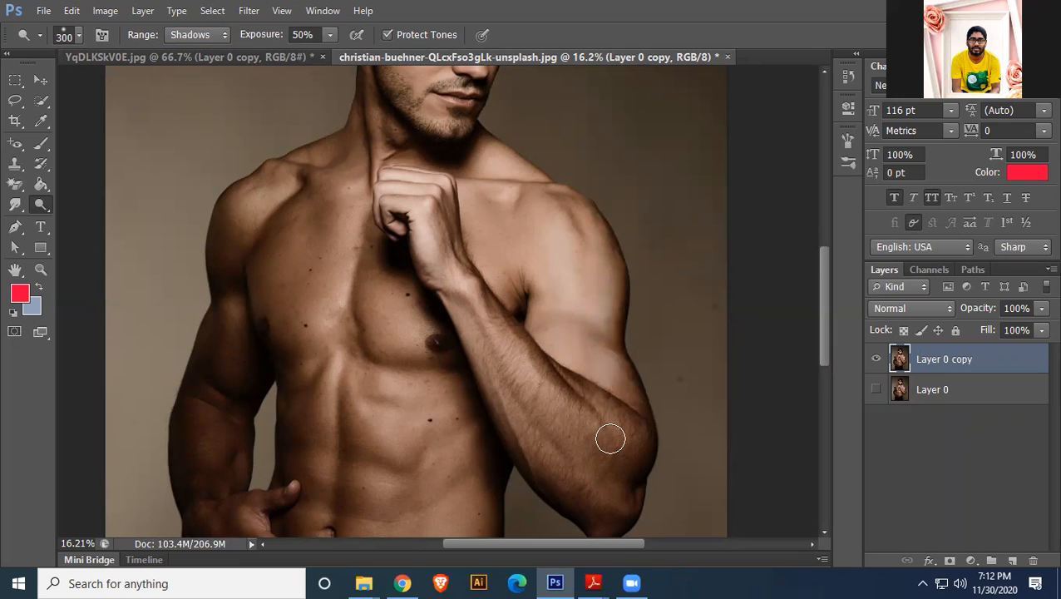
mouse_move(560, 375)
left_mouse_down()
mouse_move(583, 400)
mouse_move(495, 304)
mouse_move(561, 394)
mouse_move(509, 419)
mouse_move(555, 481)
mouse_move(557, 456)
mouse_move(508, 402)
mouse_move(586, 416)
mouse_move(521, 406)
mouse_move(577, 475)
left_mouse_up()
- Set the Dodge range to Midtones and lighten the raised forearm and the chest
left_click(208, 34)
left_click(206, 65)
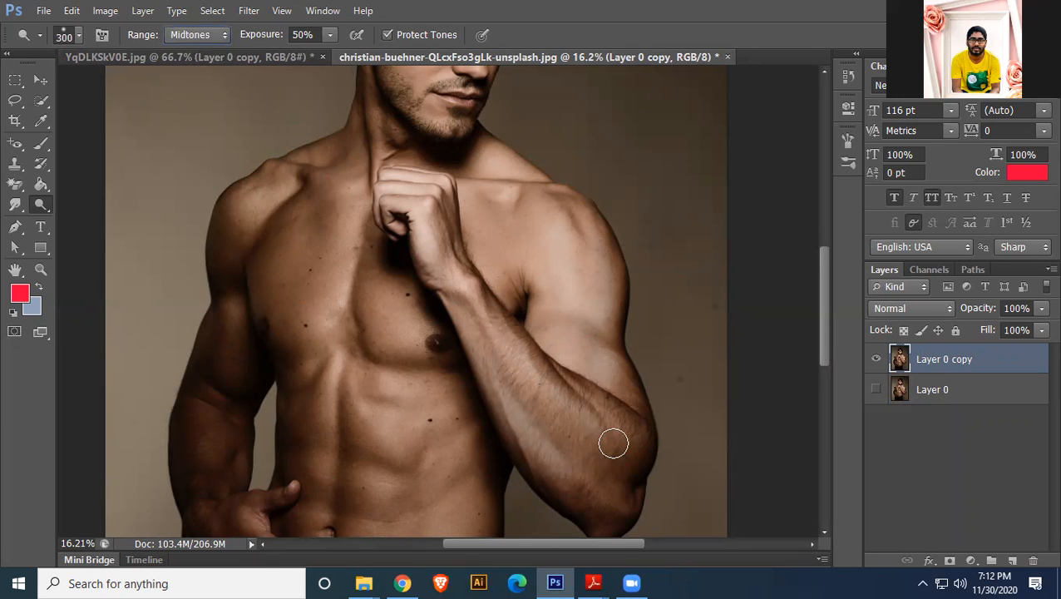
mouse_move(613, 444)
left_mouse_down()
mouse_move(591, 404)
mouse_move(528, 347)
mouse_move(578, 407)
mouse_move(627, 433)
left_mouse_up()
mouse_move(279, 213)
left_mouse_down()
mouse_move(285, 313)
mouse_move(315, 205)
mouse_move(299, 394)
mouse_move(336, 206)
mouse_move(335, 383)
left_mouse_up()
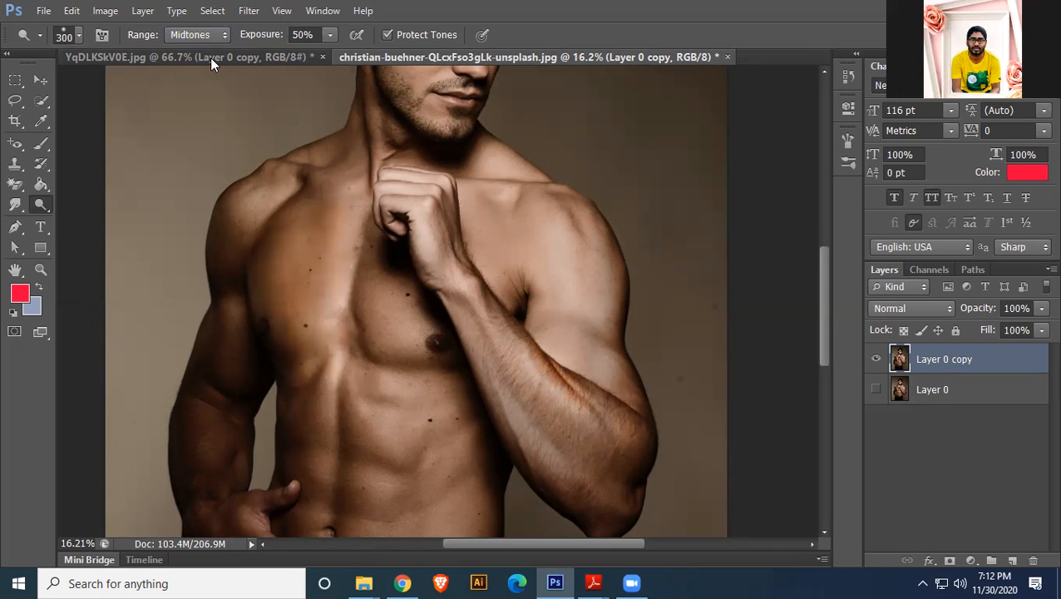
- Set the Dodge range to Highlights and brush over the chest and the raised forearm
left_click(213, 36)
left_click(219, 78)
mouse_move(296, 212)
left_mouse_down()
mouse_move(282, 333)
mouse_move(329, 213)
mouse_move(331, 240)
mouse_move(322, 204)
mouse_move(314, 343)
mouse_move(347, 254)
mouse_move(372, 287)
mouse_move(297, 267)
mouse_move(306, 286)
mouse_move(356, 299)
mouse_move(379, 226)
mouse_move(365, 366)
left_mouse_up()
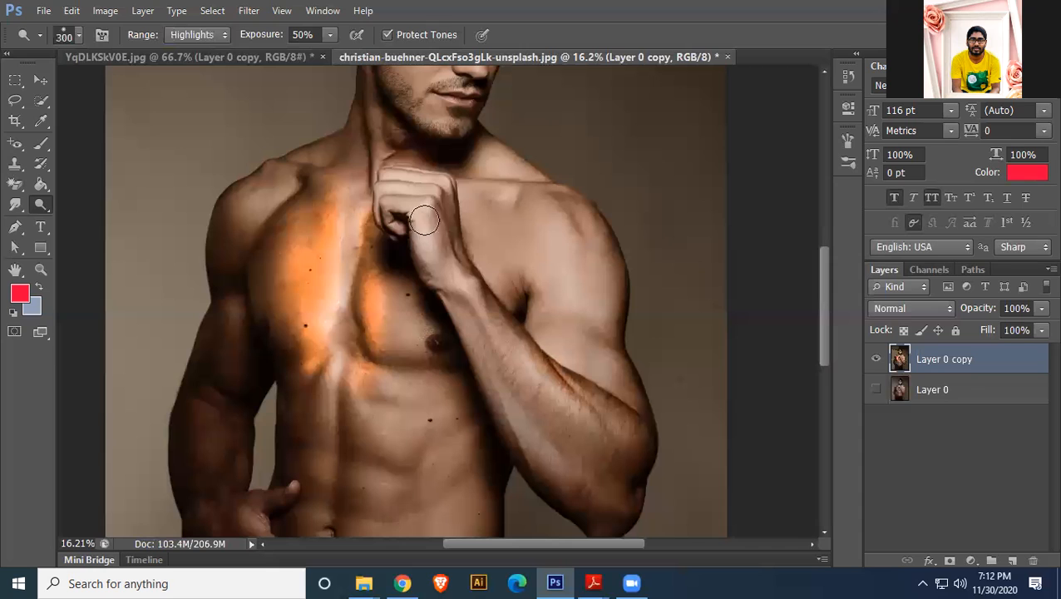
mouse_move(499, 322)
left_mouse_down()
mouse_move(435, 251)
mouse_move(523, 420)
mouse_move(499, 329)
mouse_move(532, 420)
mouse_move(524, 381)
mouse_move(593, 460)
mouse_move(522, 404)
mouse_move(573, 510)
mouse_move(554, 423)
mouse_move(532, 410)
mouse_move(605, 492)
mouse_move(578, 413)
mouse_move(587, 426)
mouse_move(540, 366)
mouse_move(599, 399)
left_mouse_up()
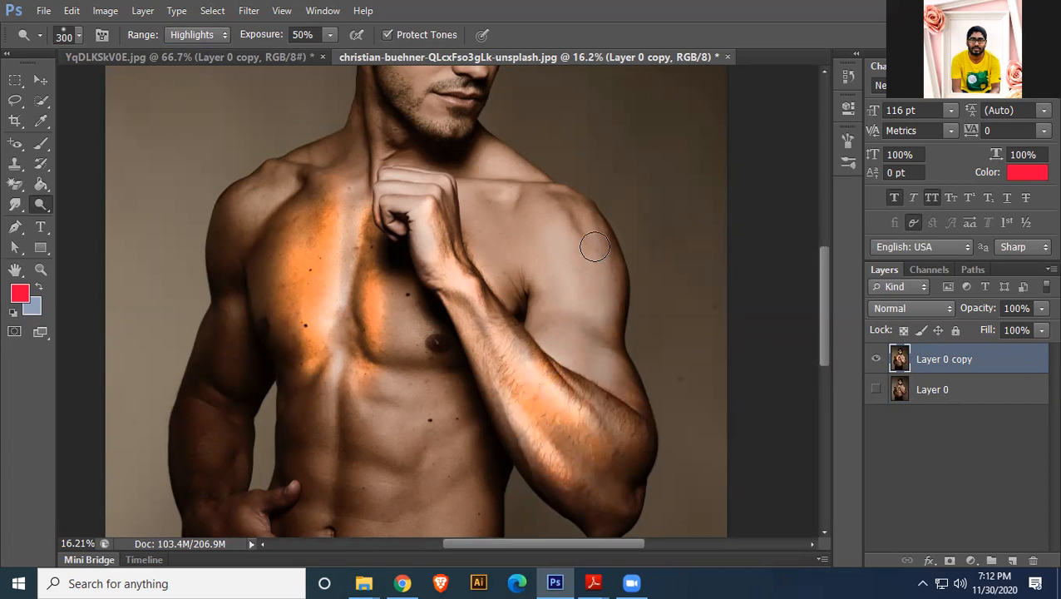
mouse_move(625, 465)
left_mouse_down()
mouse_move(523, 346)
mouse_move(603, 465)
mouse_move(597, 405)
left_mouse_up()
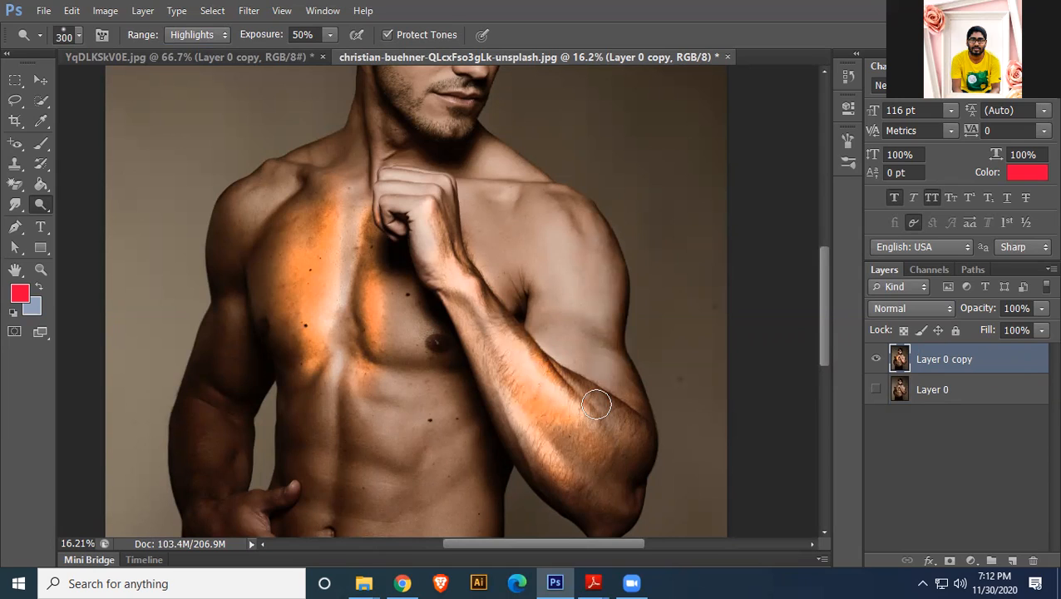
- Show Layer 0 and toggle the visibility of Layer 0 copy to compare the dodged photo with the original
left_click(215, 38)
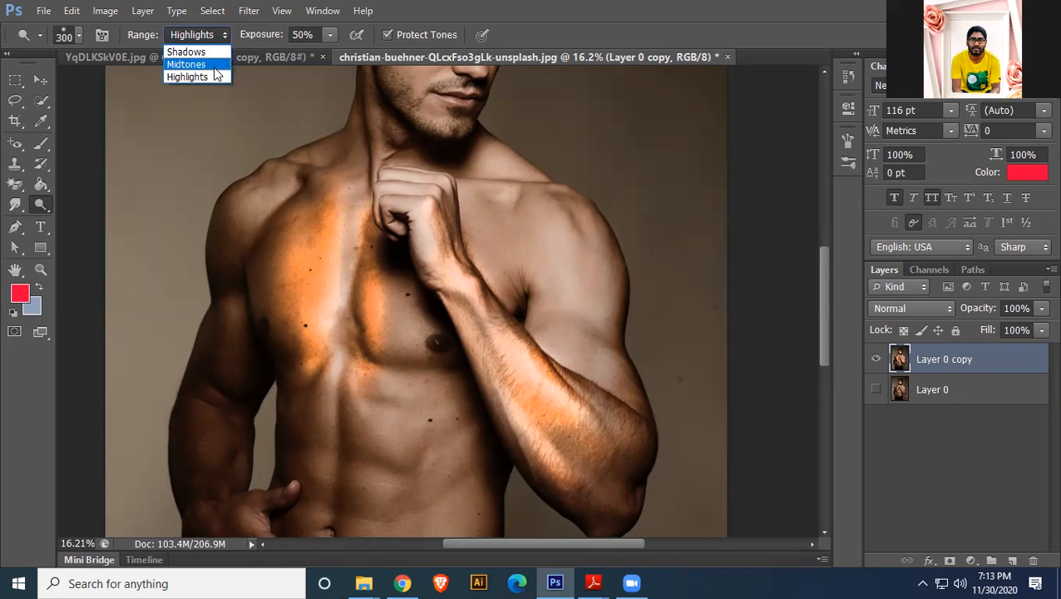
left_click(981, 381)
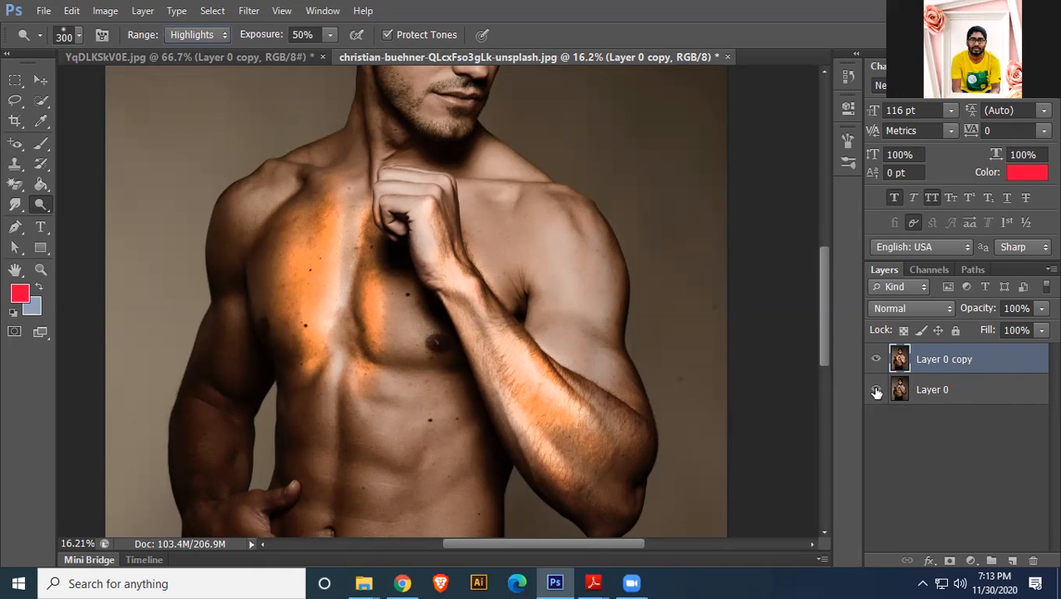
left_click(877, 360)
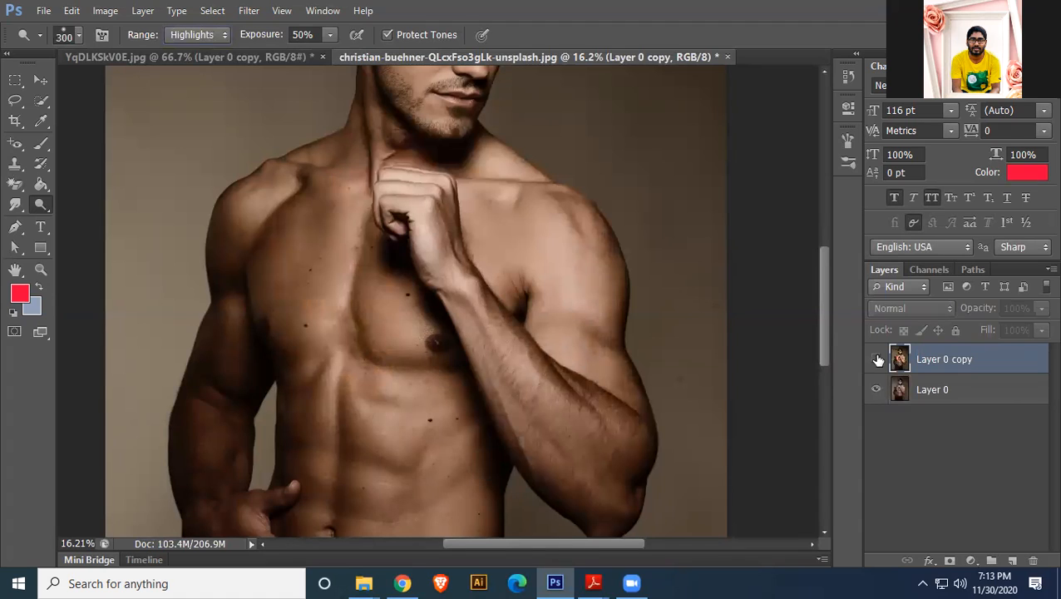
left_click(877, 359)
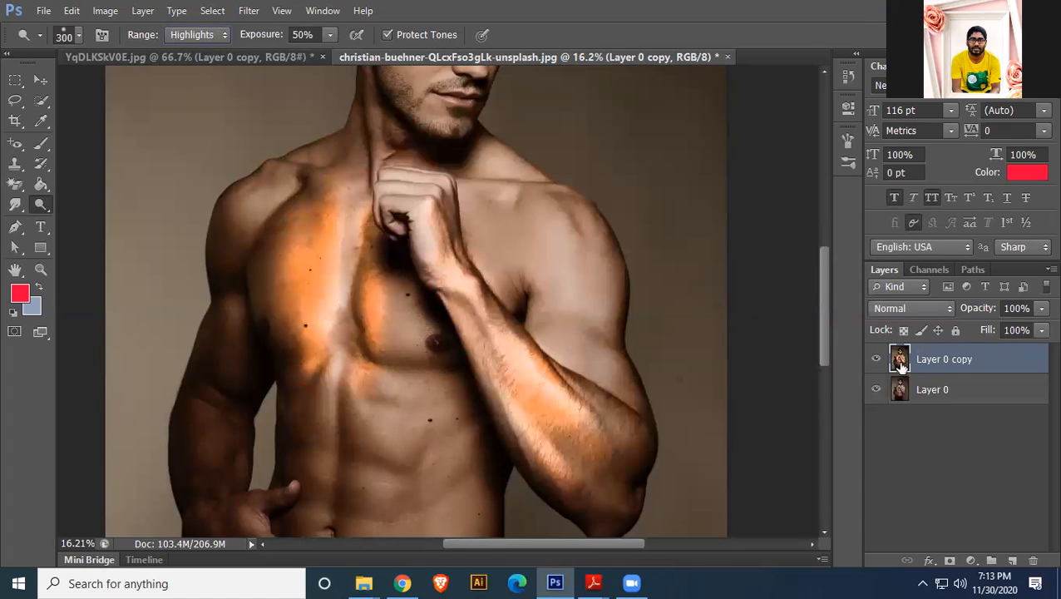
left_click(978, 391)
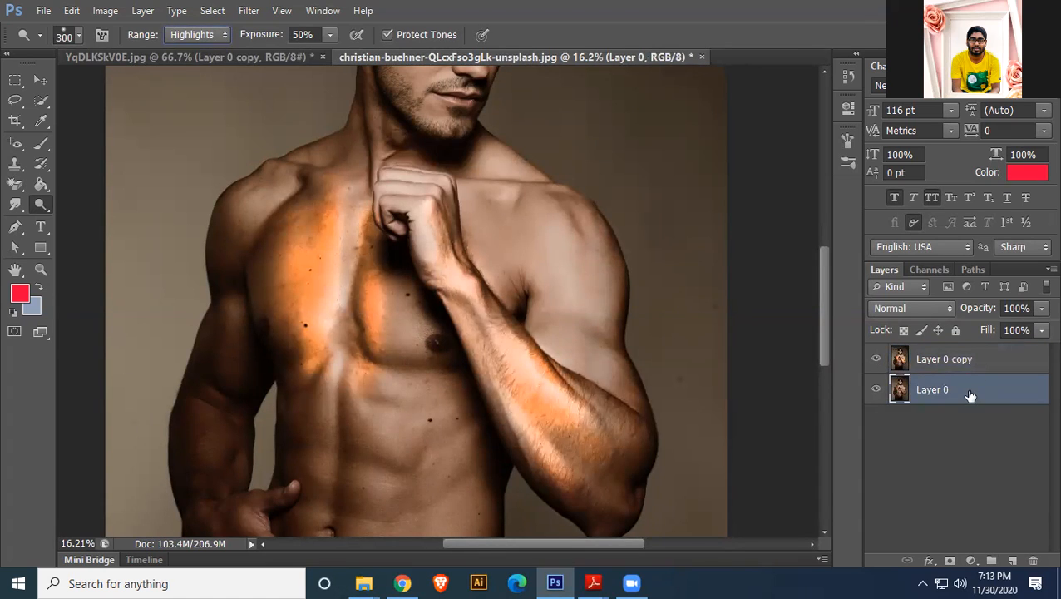
left_click_drag(960, 395, 1033, 560)
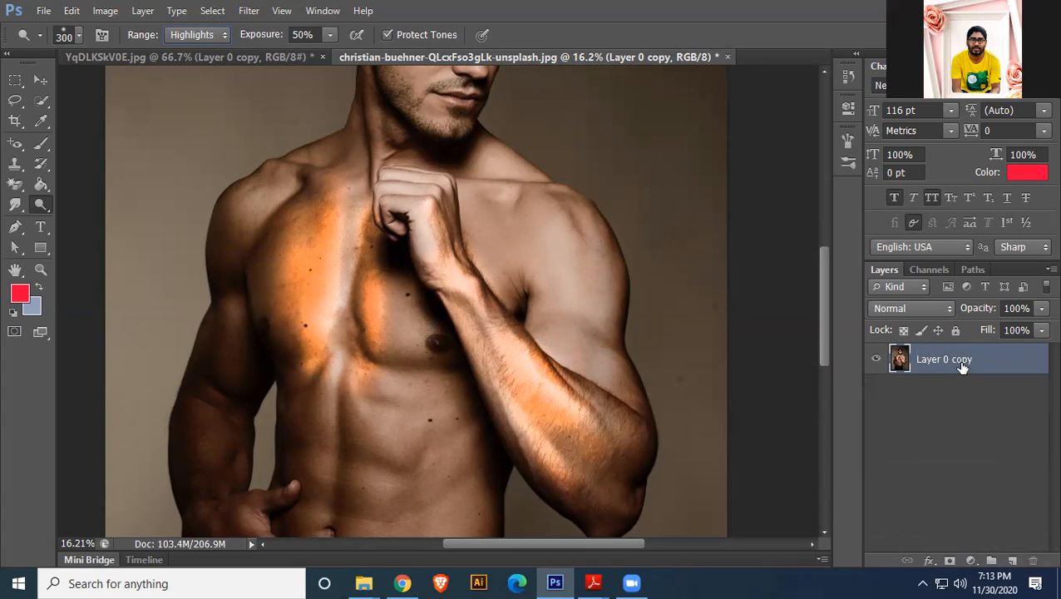
key("ctrl+j")
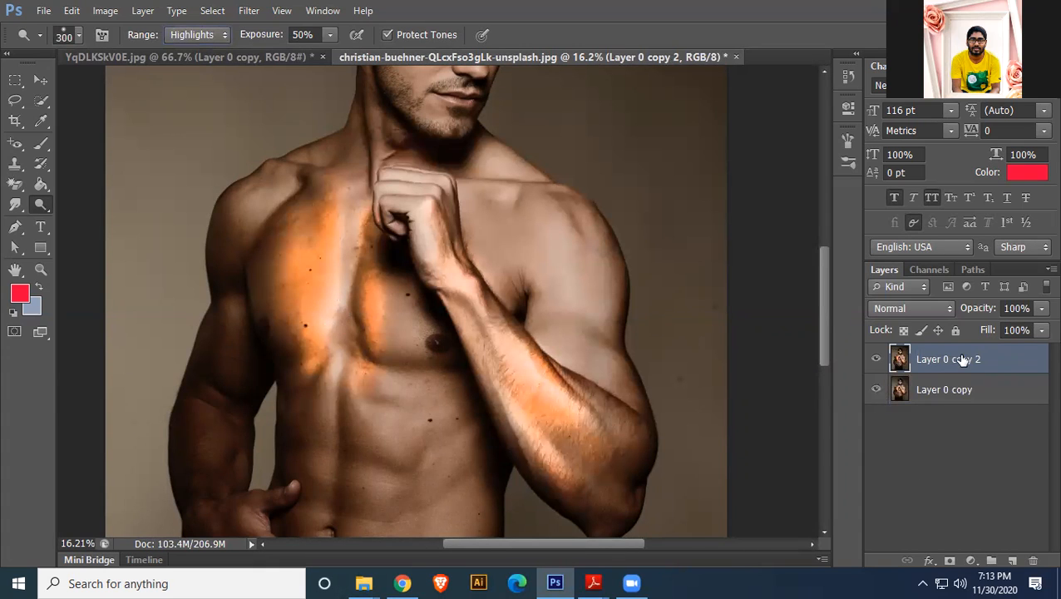
key("ctrl+alt+z")
key("ctrl+alt+z")
- Replace the dodged Layer 0 copy with a fresh duplicate of Layer 0 and hide the original layer
left_click_drag(960, 359, 1032, 561)
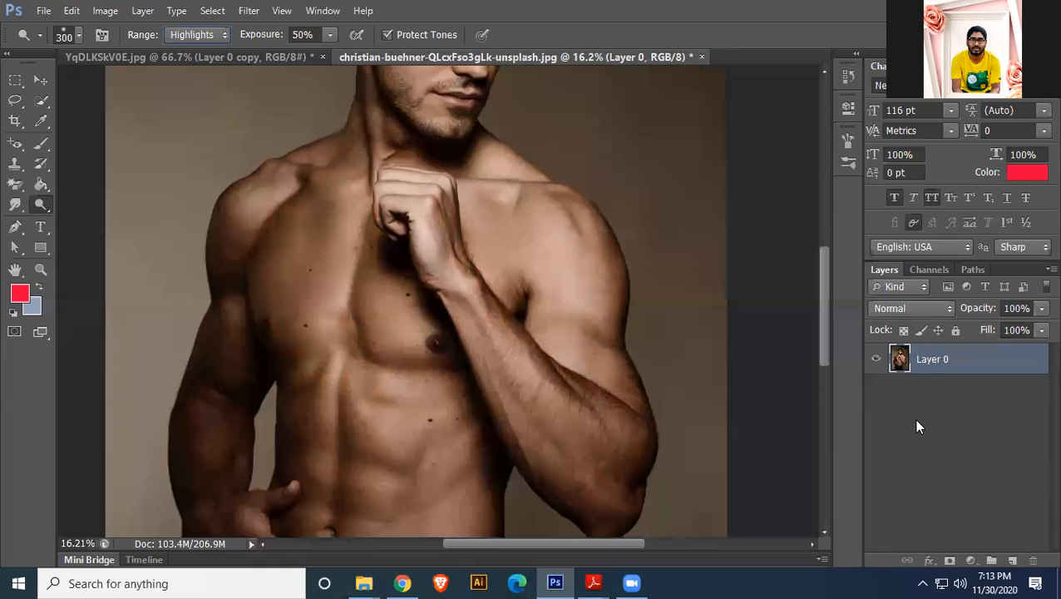
key("ctrl+j")
left_click(876, 388)
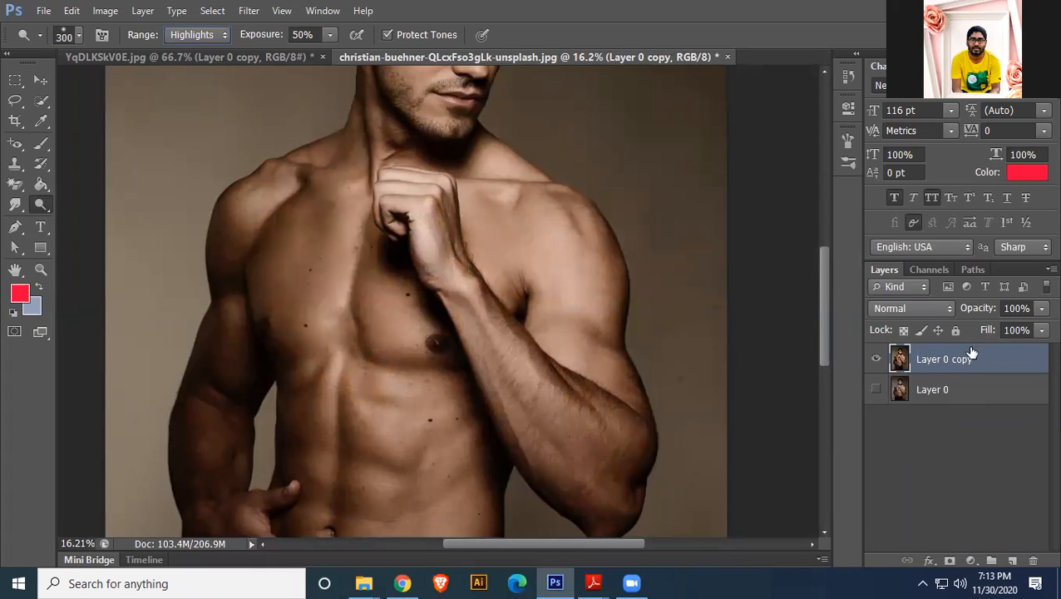
- Activate the Burn tool with its range set to Shadows and darken the raised arm's shoulder and upper arm
right_click(46, 200)
left_click(89, 219)
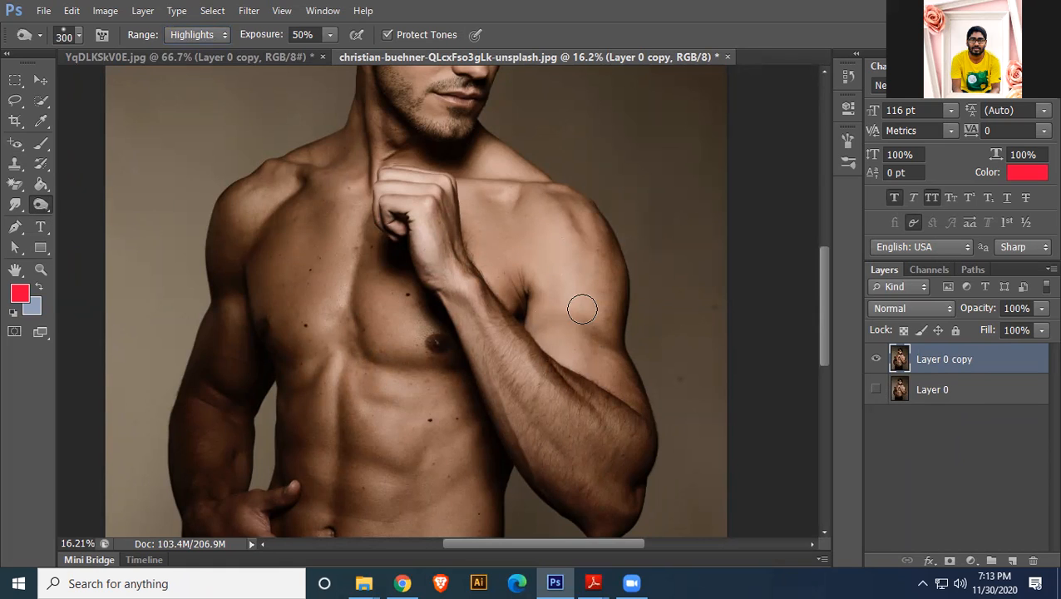
left_click(221, 35)
left_click(214, 53)
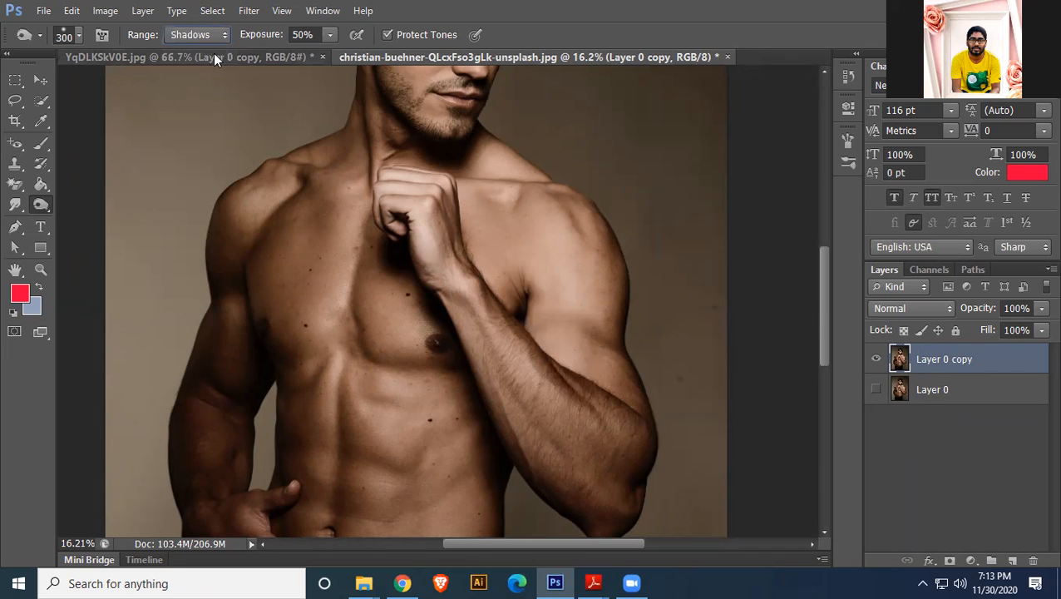
mouse_move(583, 349)
left_mouse_down()
mouse_move(586, 303)
mouse_move(543, 214)
mouse_move(555, 297)
mouse_move(543, 357)
mouse_move(541, 289)
mouse_move(563, 384)
left_mouse_up()
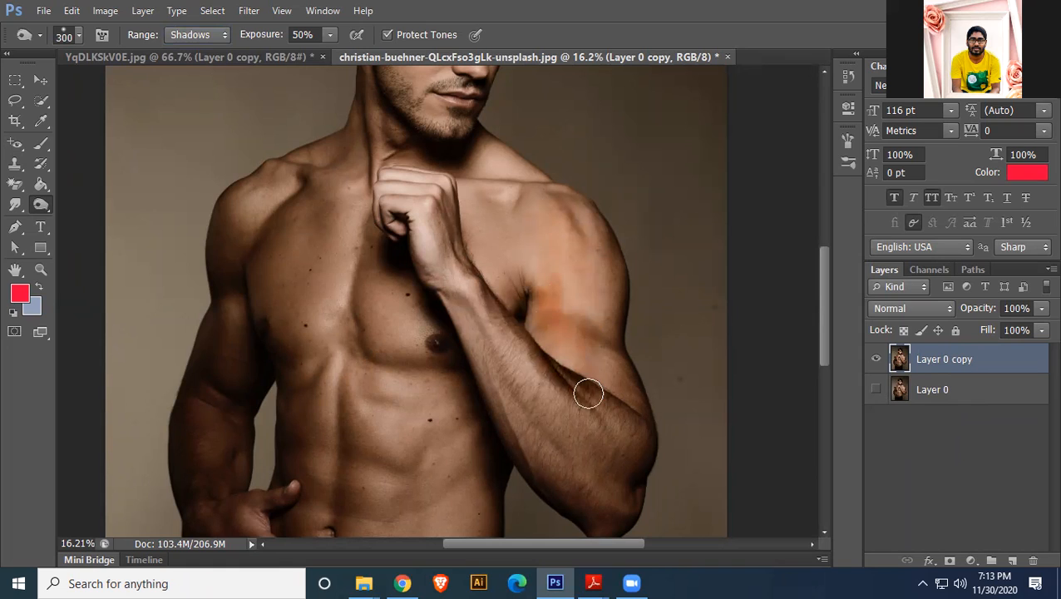
- Set the Burn range to Midtones and darken the chest area beside the raised arm
left_click(223, 36)
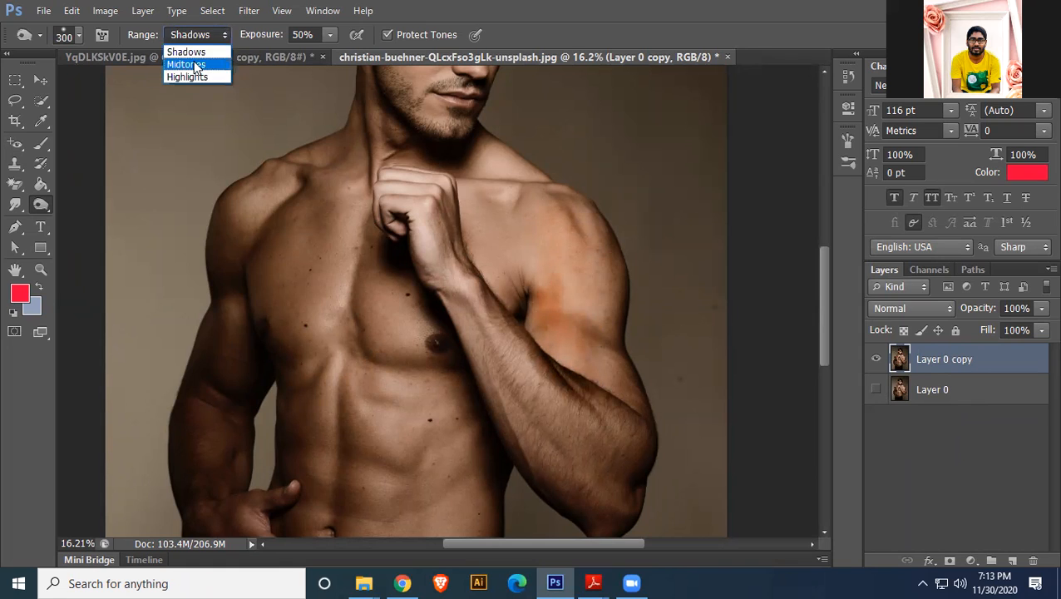
left_click(186, 64)
mouse_move(488, 183)
left_mouse_down()
mouse_move(489, 233)
mouse_move(488, 181)
mouse_move(546, 217)
mouse_move(534, 281)
mouse_move(548, 231)
mouse_move(593, 282)
mouse_move(577, 217)
mouse_move(592, 333)
mouse_move(571, 273)
mouse_move(541, 408)
left_mouse_up()
- Set the Burn range to Highlights and darken the upper arm, the centre of the chest and the abdomen
left_click(218, 34)
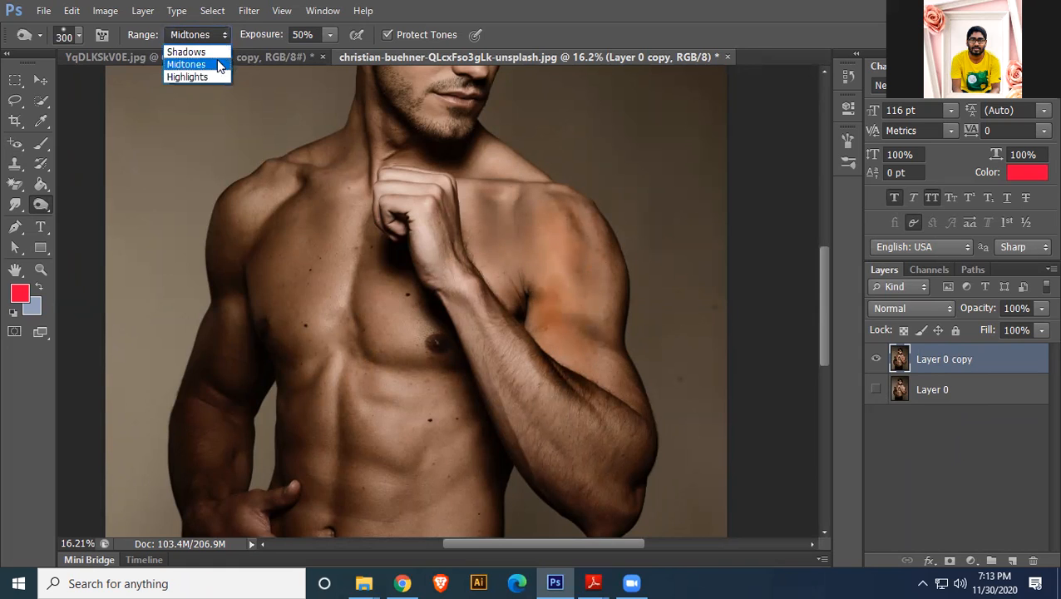
left_click(208, 78)
mouse_move(519, 226)
left_mouse_down()
mouse_move(552, 237)
mouse_move(581, 356)
left_mouse_up()
mouse_move(358, 191)
left_mouse_down()
mouse_move(329, 365)
mouse_move(361, 218)
mouse_move(331, 460)
left_mouse_up()
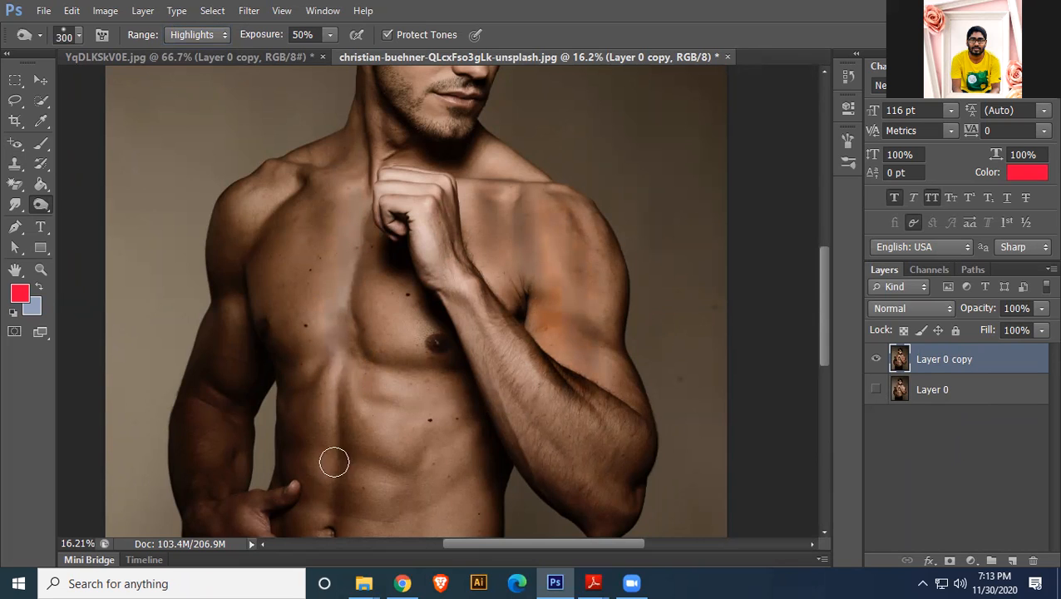
mouse_move(349, 267)
left_mouse_down()
mouse_move(407, 464)
mouse_move(412, 357)
left_mouse_up()
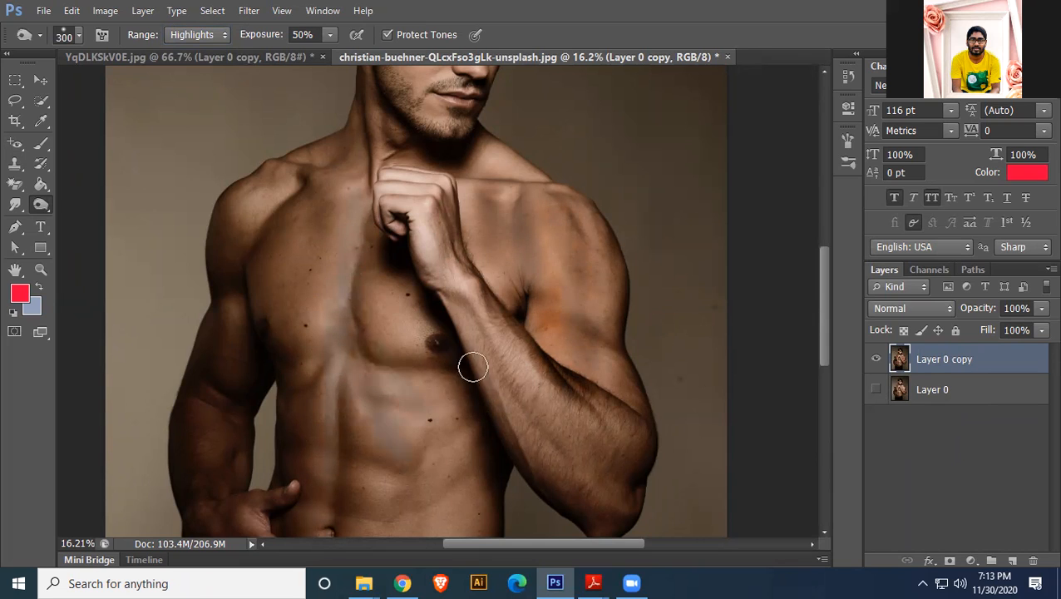
- Toggle the visibility of Layer 0 copy over Layer 0 to compare the burned photo with the original
left_click(875, 360)
left_click(875, 360)
left_click(874, 360)
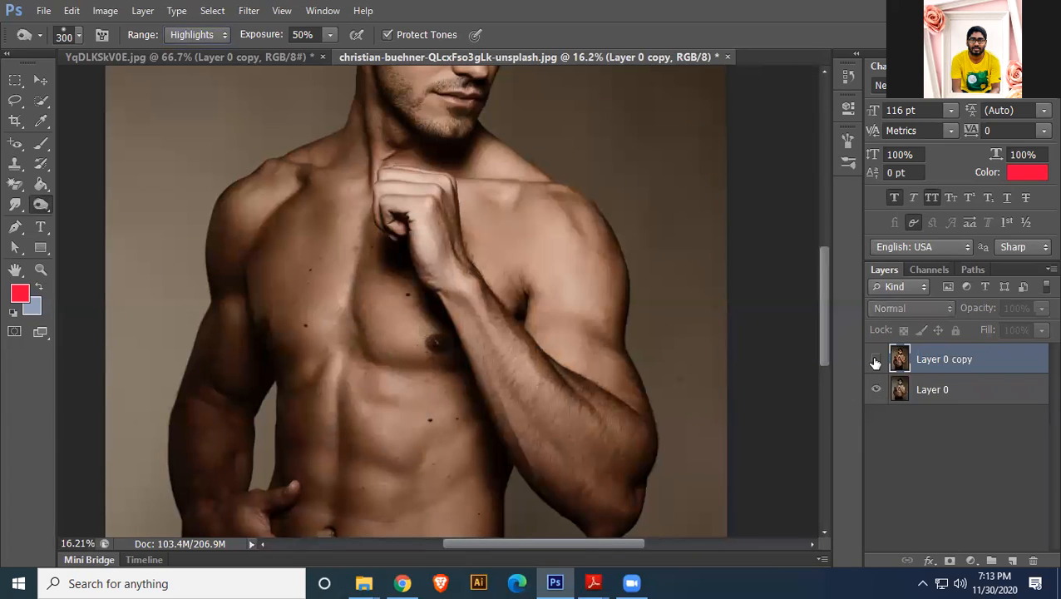
left_click(875, 360)
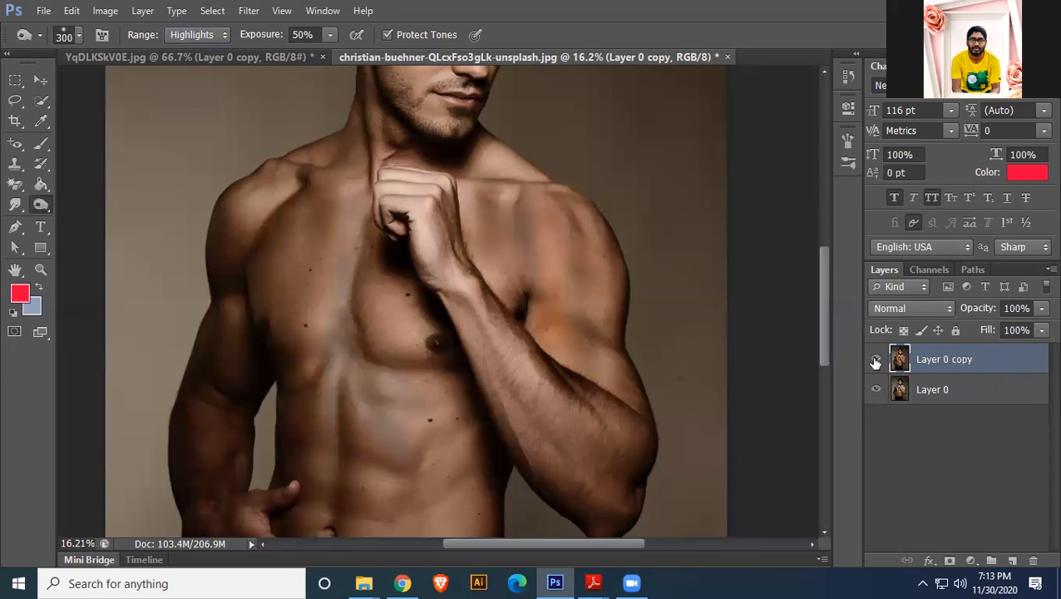
- Replace the burned Layer 0 copy with a fresh duplicate of Layer 0 and hide the original layer
key("Delete")
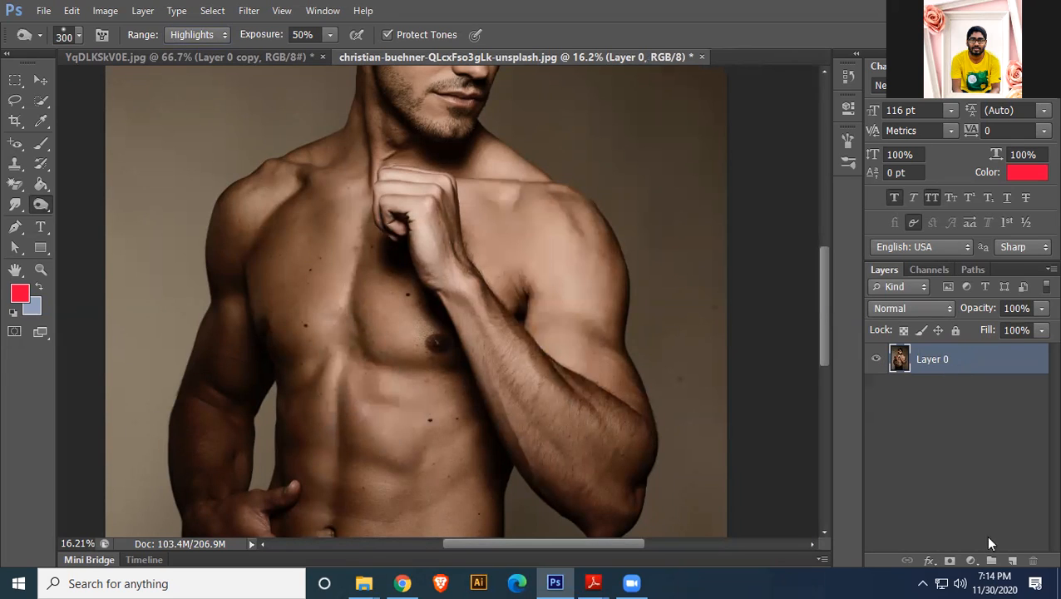
left_click(1014, 563)
key("ctrl+j")
left_click(874, 390)
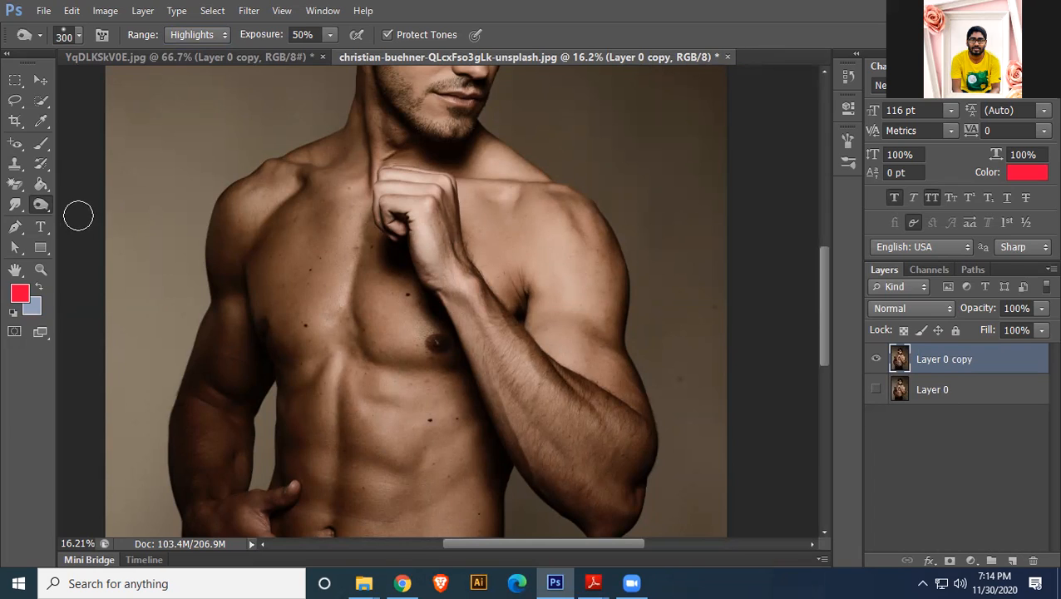
- Activate the Sponge tool in Desaturate mode and remove color from the raised arm's shoulder and upper arm
right_click(45, 200)
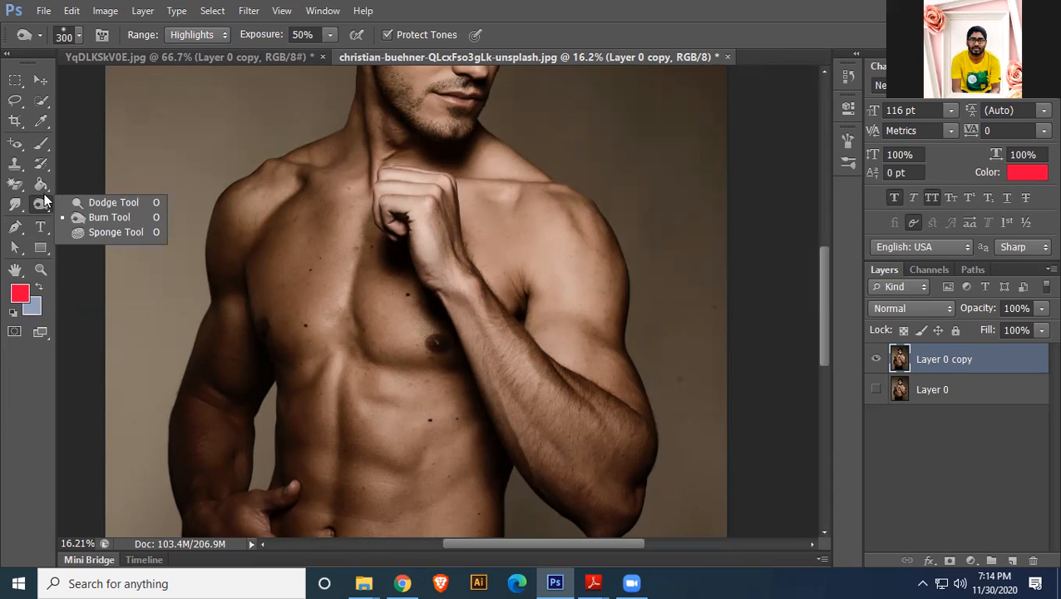
left_click(125, 231)
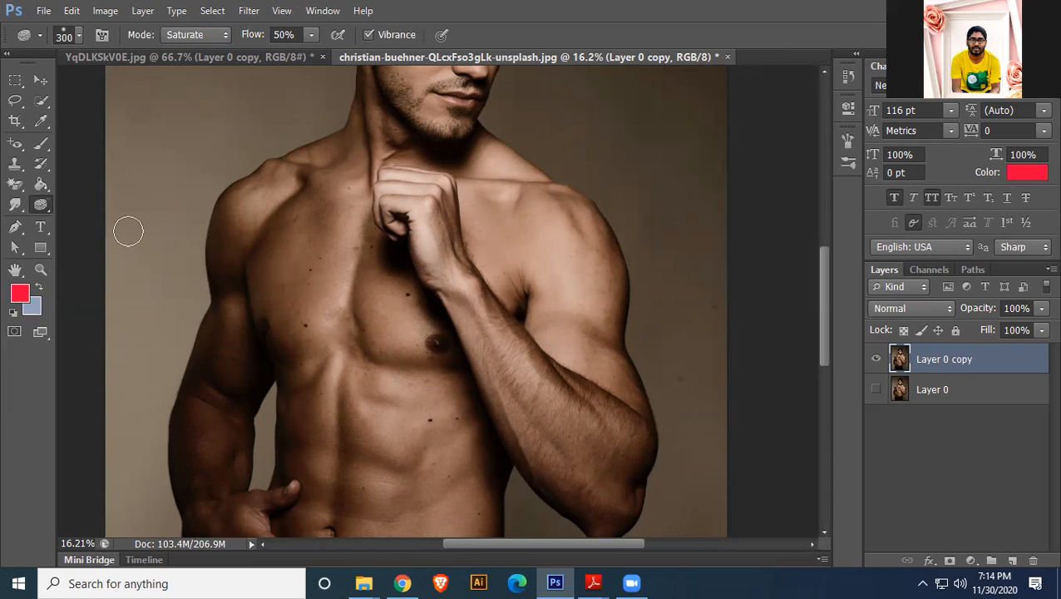
left_click(220, 35)
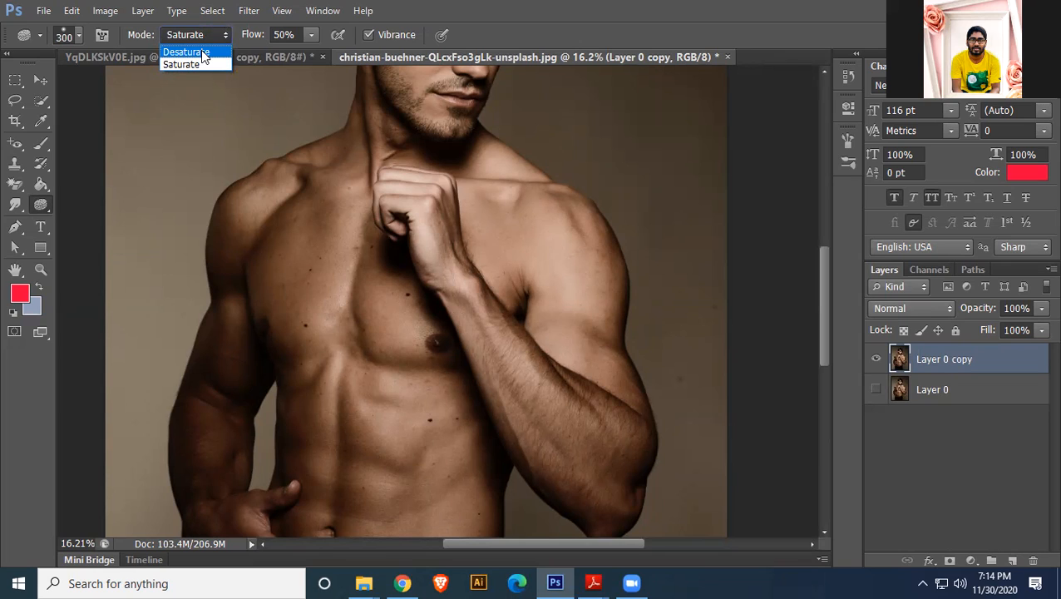
left_click(199, 52)
mouse_move(565, 221)
left_mouse_down()
mouse_move(563, 264)
mouse_move(550, 234)
mouse_move(548, 266)
mouse_move(559, 304)
mouse_move(557, 230)
mouse_move(582, 292)
mouse_move(580, 224)
mouse_move(573, 323)
mouse_move(527, 254)
mouse_move(527, 220)
mouse_move(544, 217)
mouse_move(546, 203)
mouse_move(577, 278)
mouse_move(590, 251)
mouse_move(609, 301)
mouse_move(584, 363)
mouse_move(571, 275)
mouse_move(548, 322)
mouse_move(522, 228)
mouse_move(495, 227)
left_mouse_up()
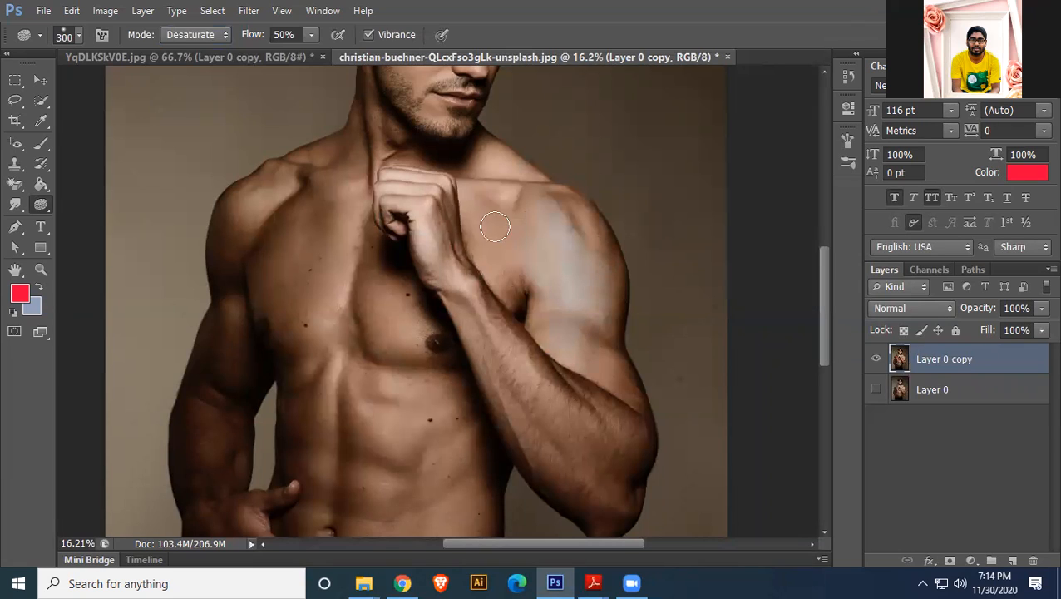
- Set the Sponge mode to Saturate and intensify the color of the raised arm's shoulder and upper arm
left_click(215, 33)
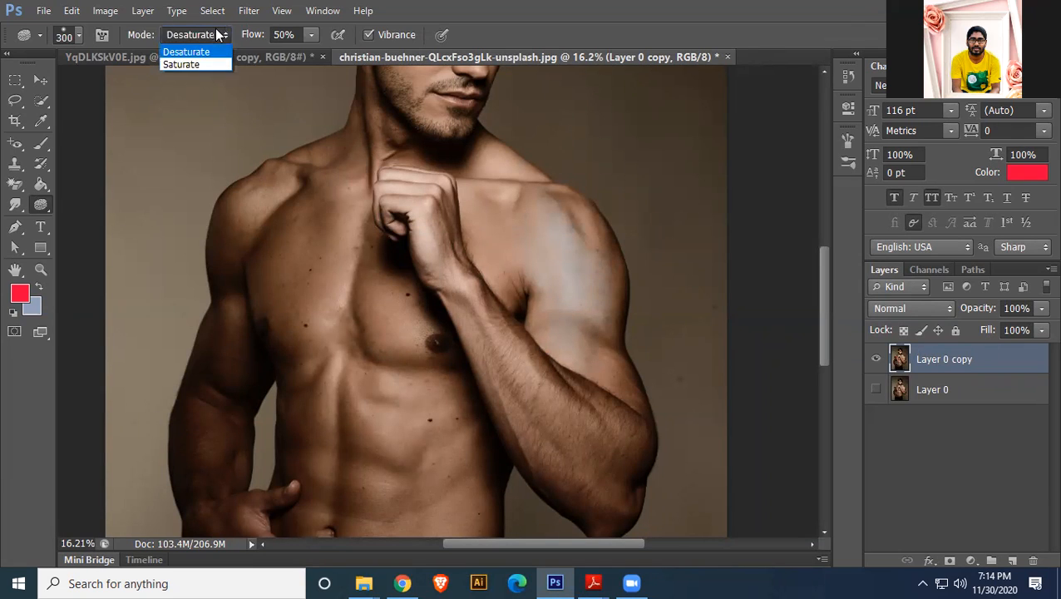
left_click(204, 66)
mouse_move(588, 225)
left_mouse_down()
mouse_move(541, 204)
mouse_move(556, 385)
mouse_move(555, 215)
mouse_move(585, 314)
mouse_move(559, 193)
mouse_move(562, 348)
mouse_move(536, 203)
mouse_move(551, 295)
mouse_move(529, 295)
mouse_move(591, 262)
mouse_move(591, 243)
mouse_move(574, 312)
mouse_move(574, 248)
mouse_move(564, 356)
mouse_move(579, 234)
mouse_move(573, 321)
mouse_move(540, 243)
mouse_move(552, 318)
mouse_move(578, 242)
mouse_move(577, 356)
left_mouse_up()
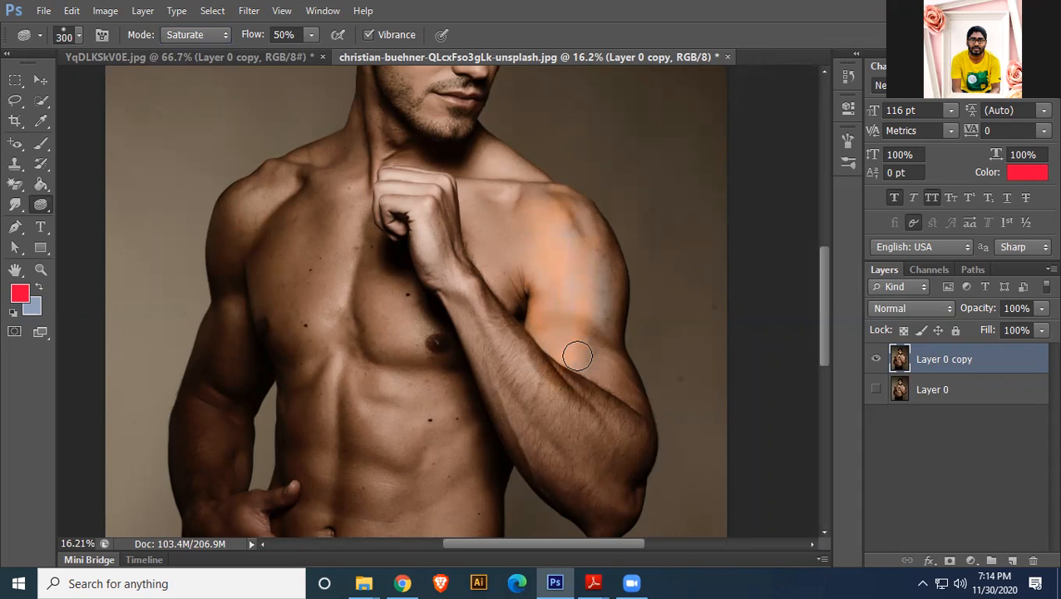
- Replace the sponged Layer 0 copy with a fresh duplicate of Layer 0 and hide the original layer
key("Delete")
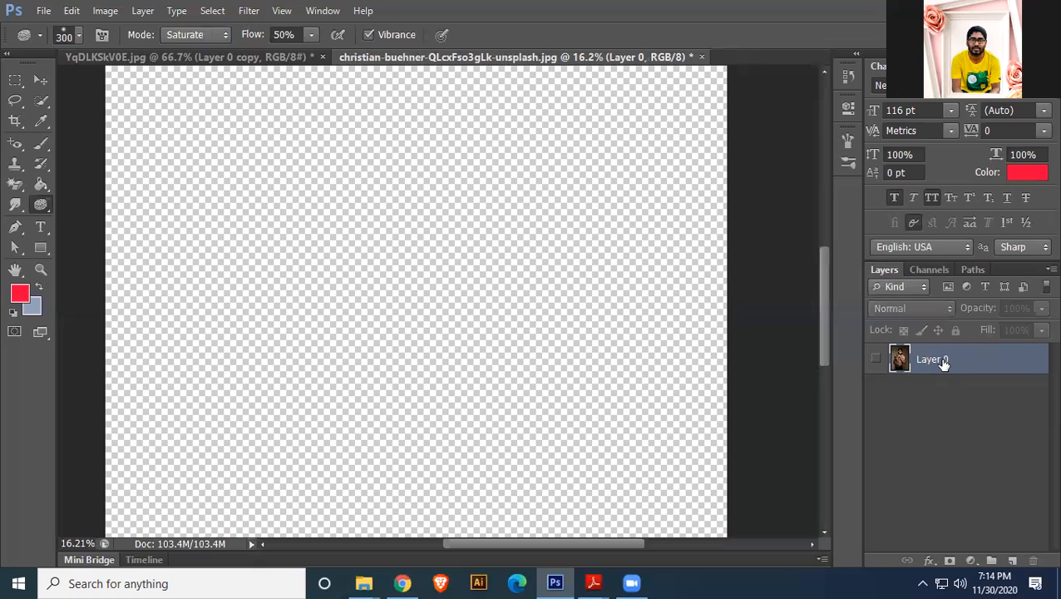
left_click(875, 359)
key("ctrl+j")
left_click(877, 389)
- Activate the Blur tool and open the flower photo pmdFh29V4x.jpg from the Class - 04 folder
left_click(20, 203)
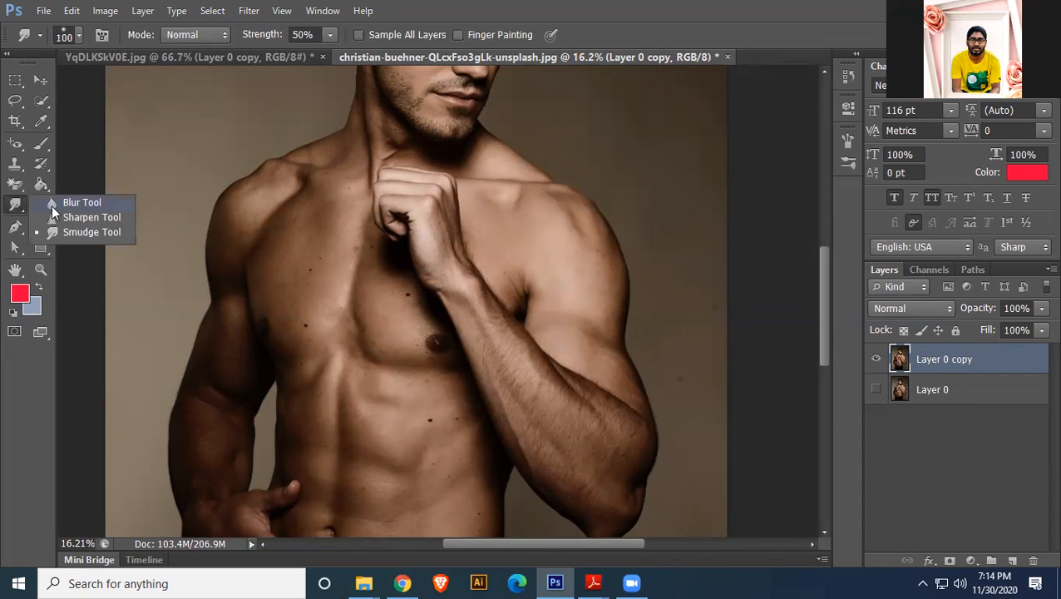
left_click(52, 208)
left_click(43, 10)
left_click(58, 44)
left_click(676, 291)
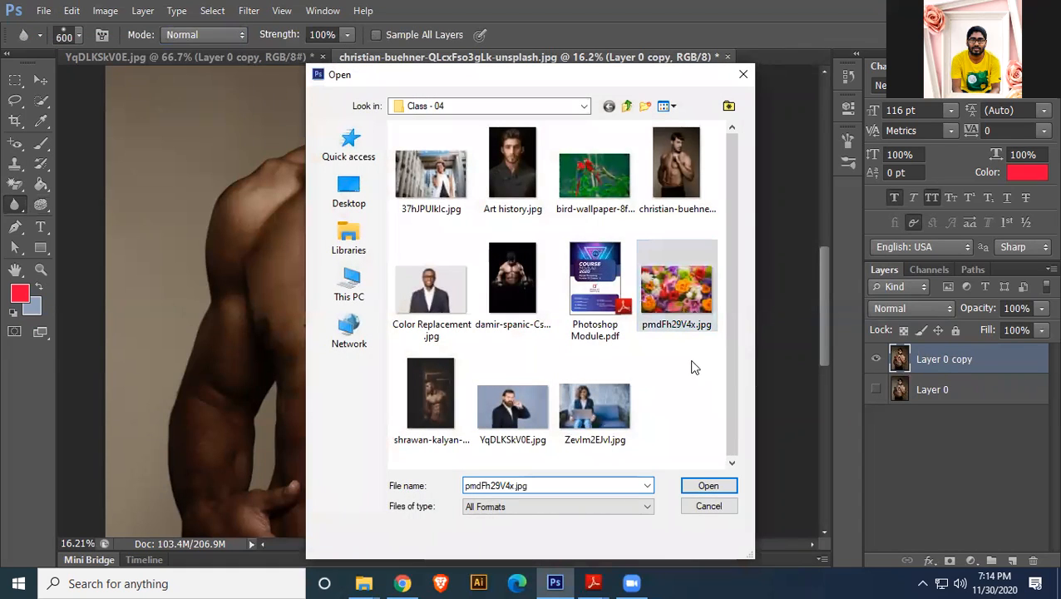
left_click(706, 486)
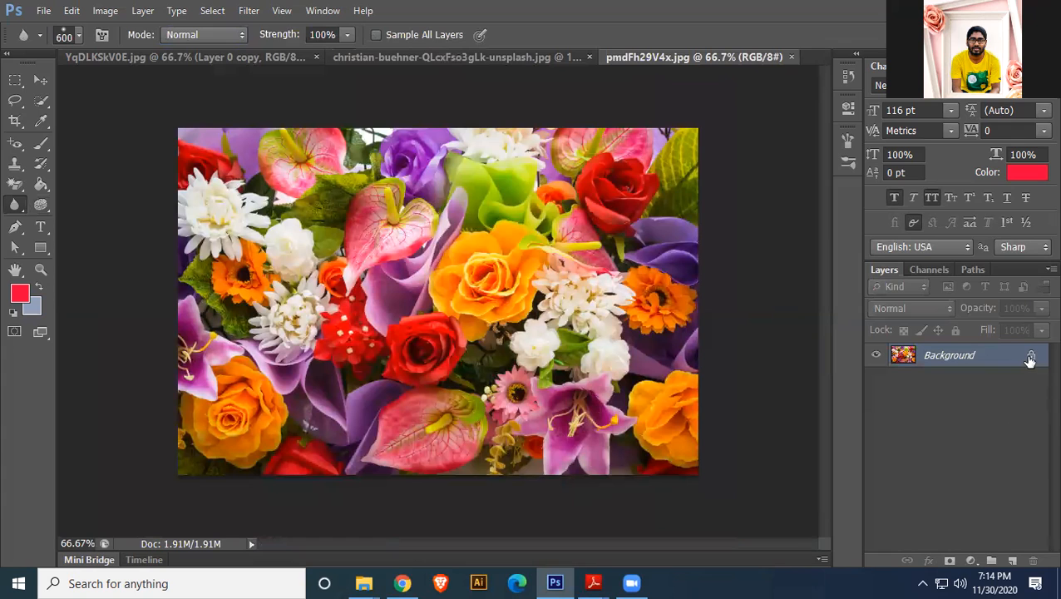
- Convert the flower photo's Background into Layer 0, duplicate it and hide the original layer
double_click(1030, 359)
left_click(641, 170)
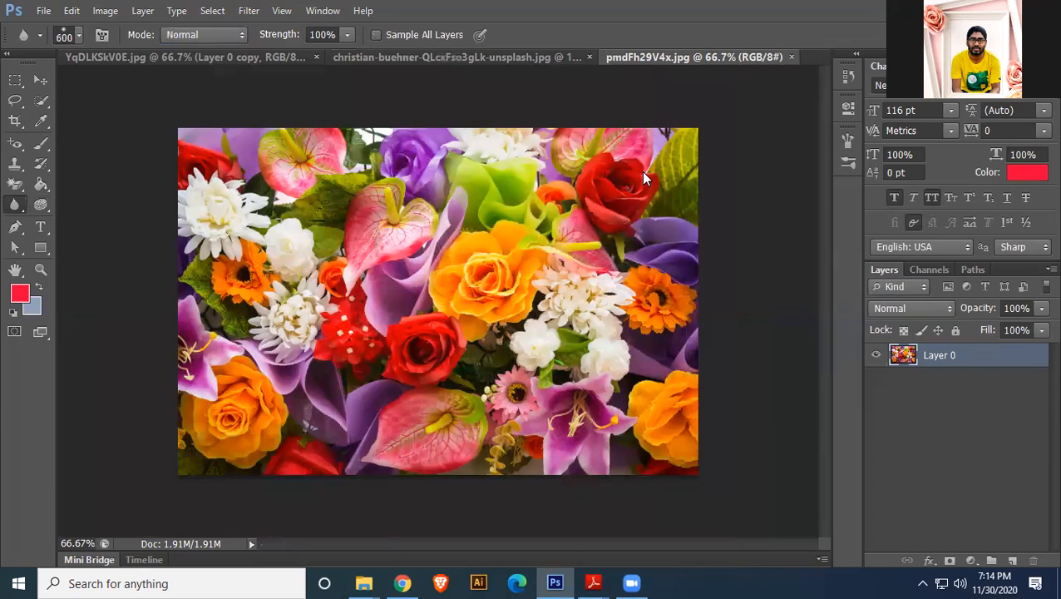
key("ctrl+j")
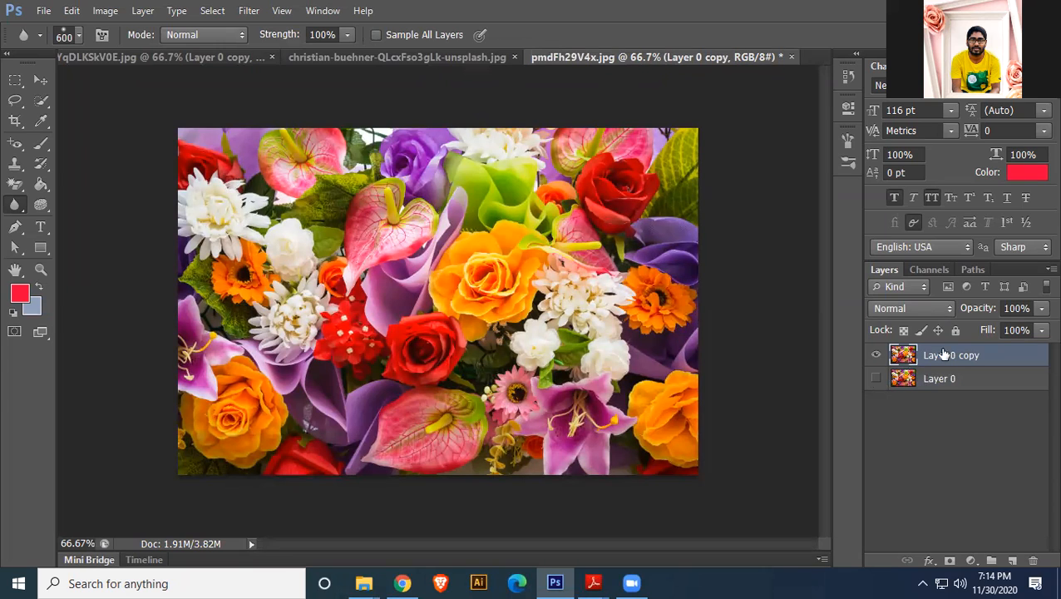
- Lasso the central orange rose on the layer copy and invert the selection to cover everything around it
left_click(15, 100)
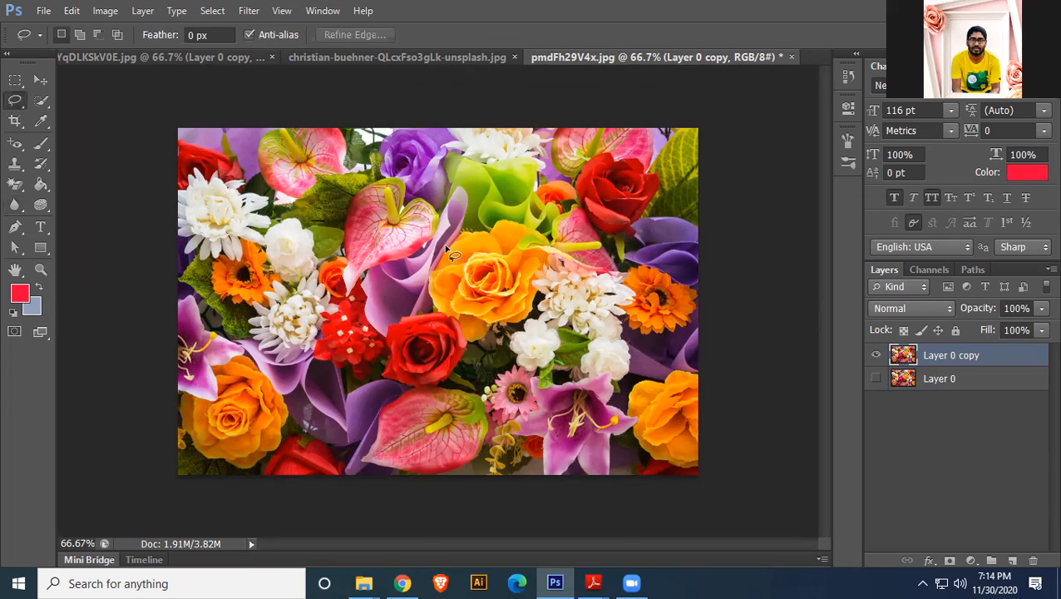
mouse_move(541, 265)
left_mouse_down()
mouse_move(457, 325)
mouse_move(482, 234)
mouse_move(540, 258)
left_mouse_up()
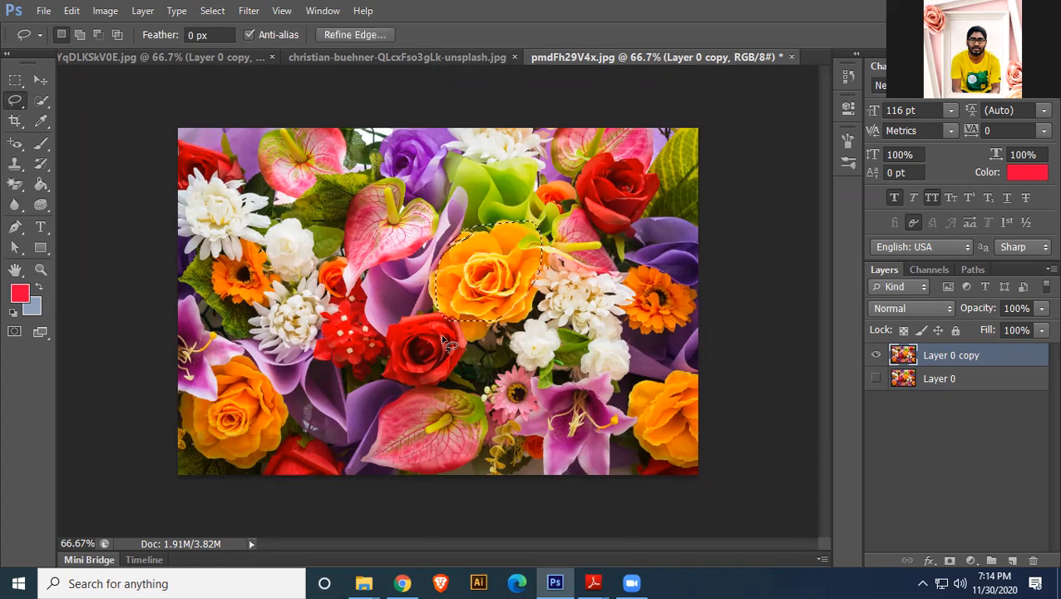
left_click(212, 10)
left_click(224, 73)
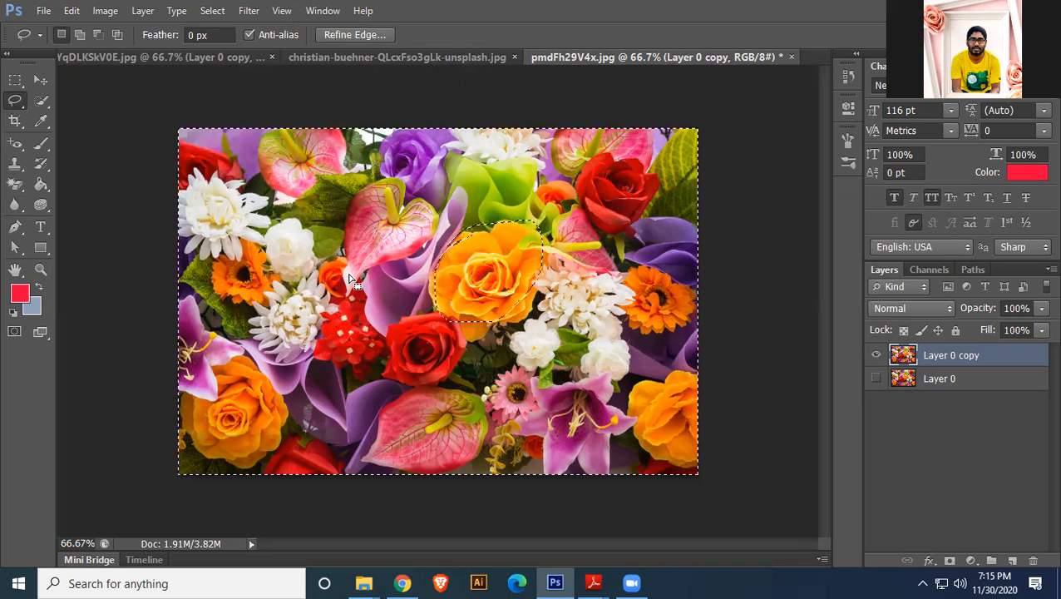
- Blur the flowers surrounding the orange rose with the Blur tool at size 600 and 100% strength, and clear the selection
right_click(22, 204)
left_click(58, 207)
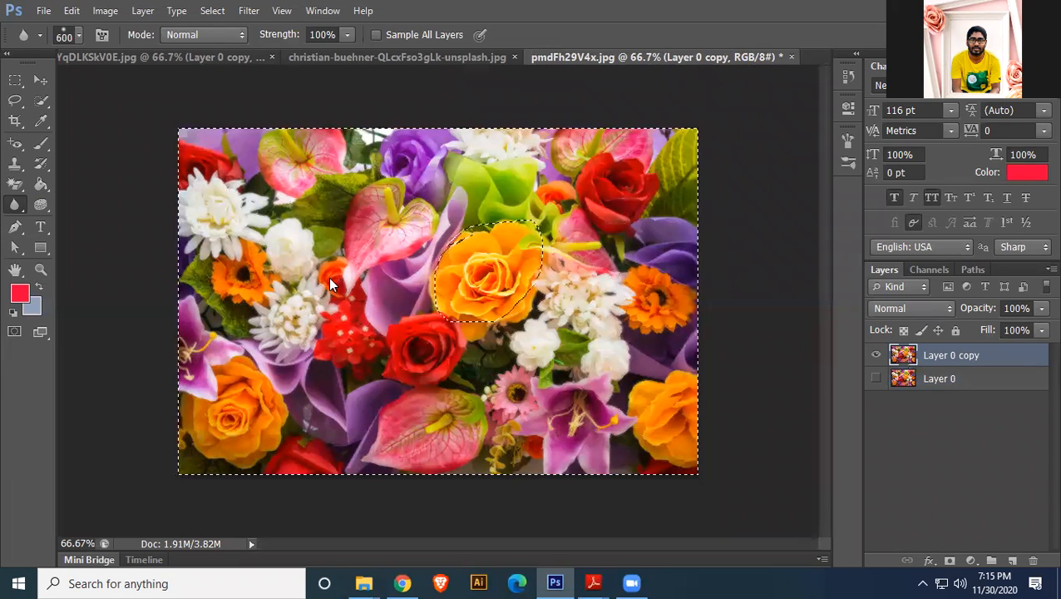
mouse_move(169, 405)
left_mouse_down()
mouse_move(137, 463)
mouse_move(184, 317)
mouse_move(241, 292)
mouse_move(291, 168)
mouse_move(450, 163)
mouse_move(584, 200)
left_mouse_up()
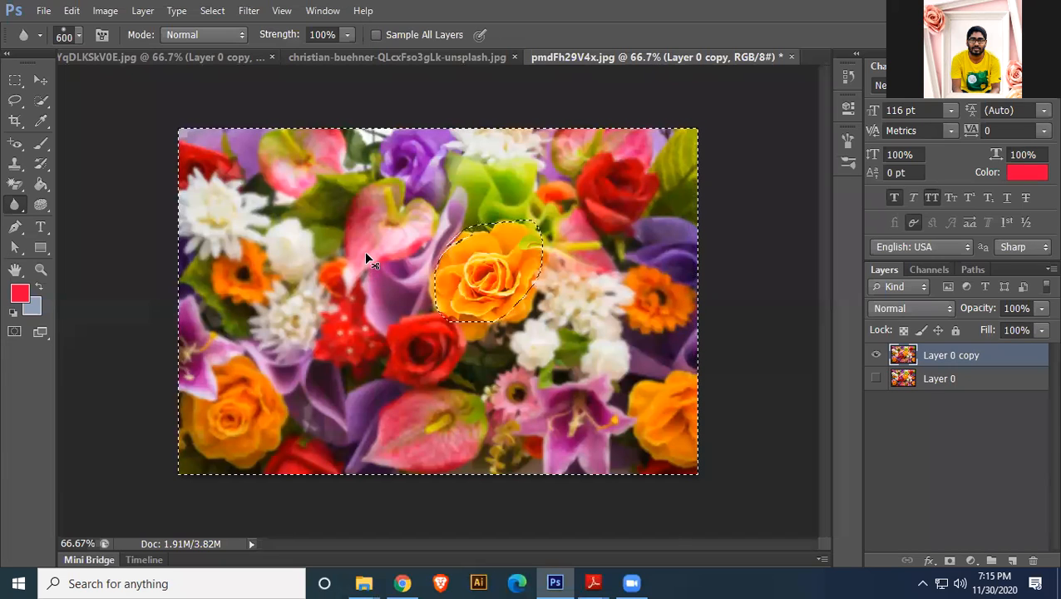
key("ctrl+d")
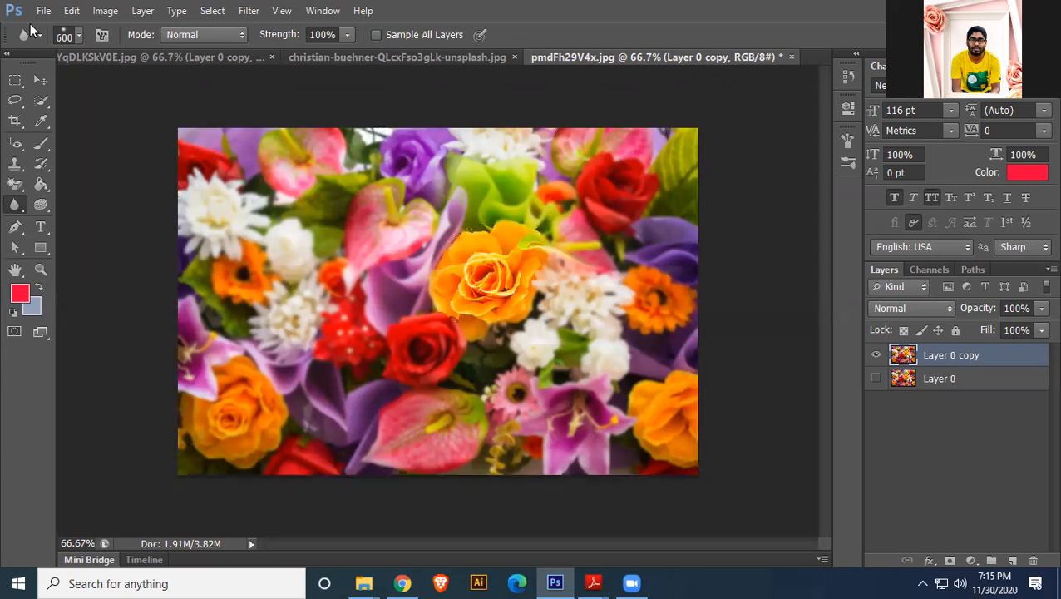
- Replace the blurred Layer 0 copy with a new duplicate of the flower photo's Layer 0 and hide the original
left_click(40, 80)
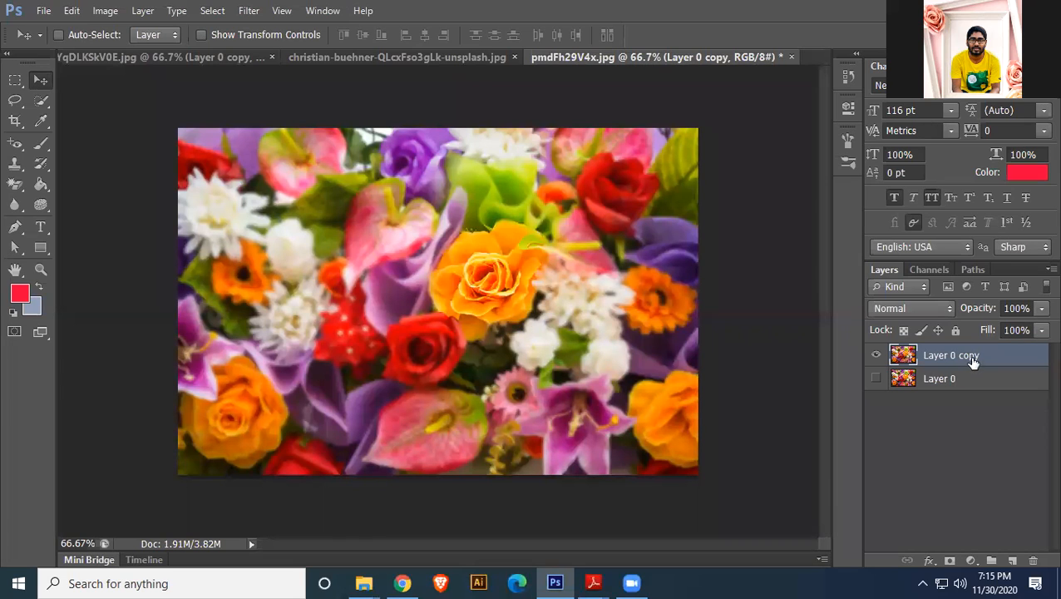
key("Delete")
left_click(874, 355)
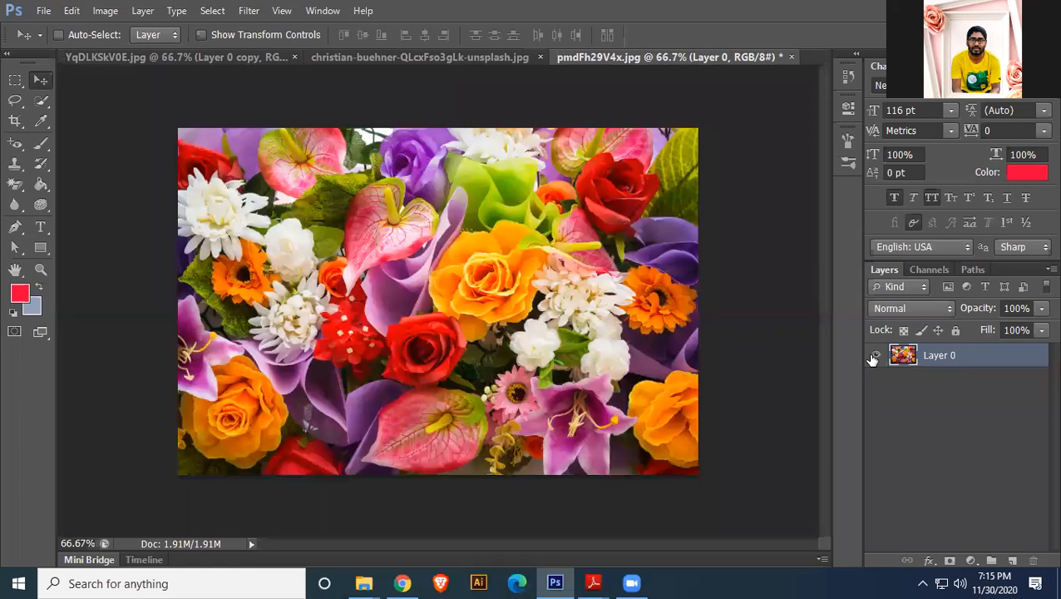
key("ctrl+j")
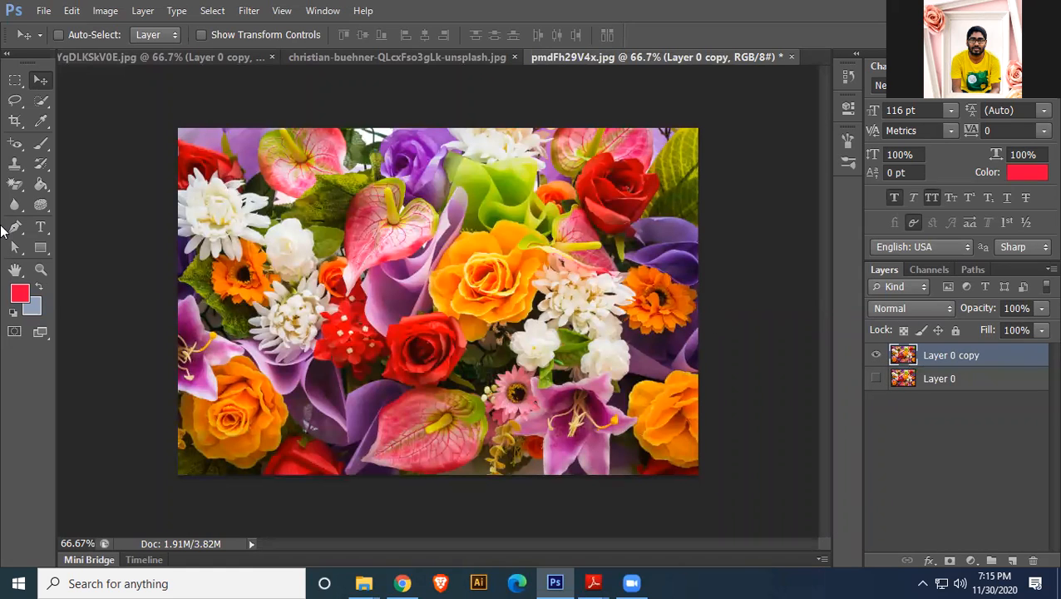
- Activate the Sharpen tool, switch to the christian-buehner photo and enlarge the brush to 200 px
left_click(15, 205)
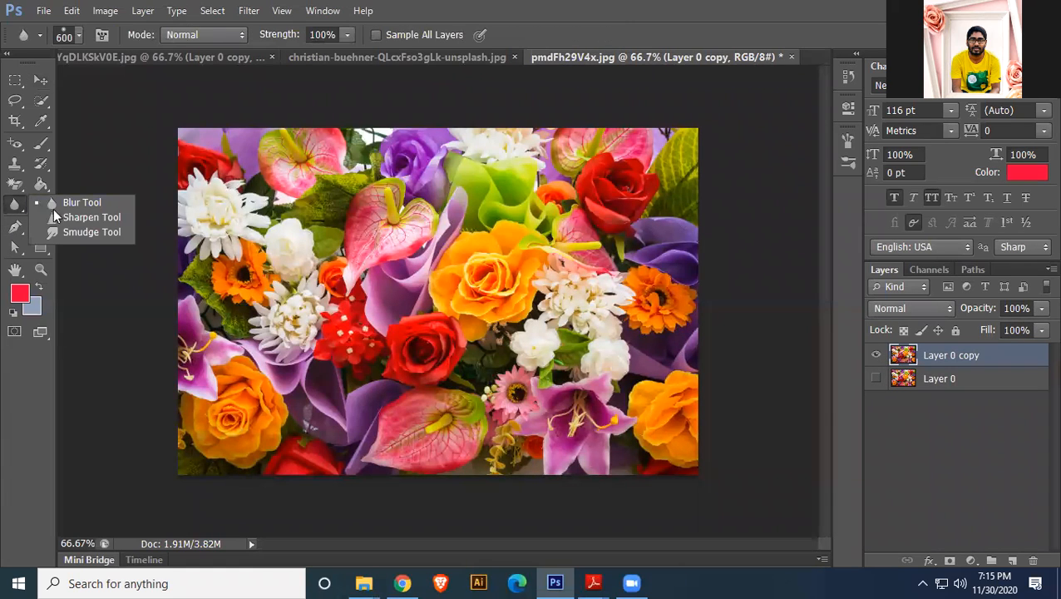
left_click(81, 213)
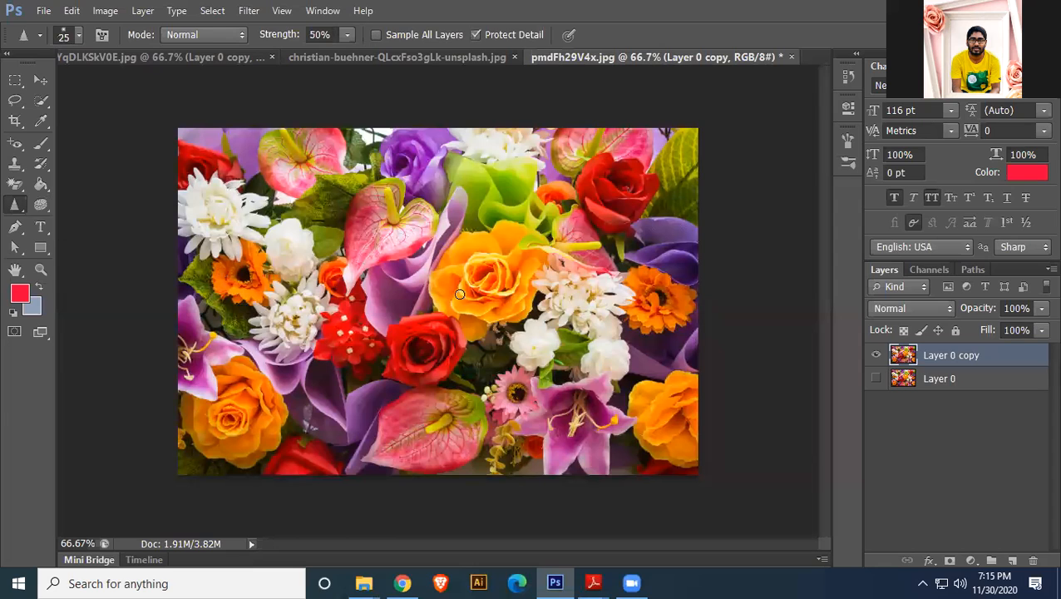
left_click(375, 64)
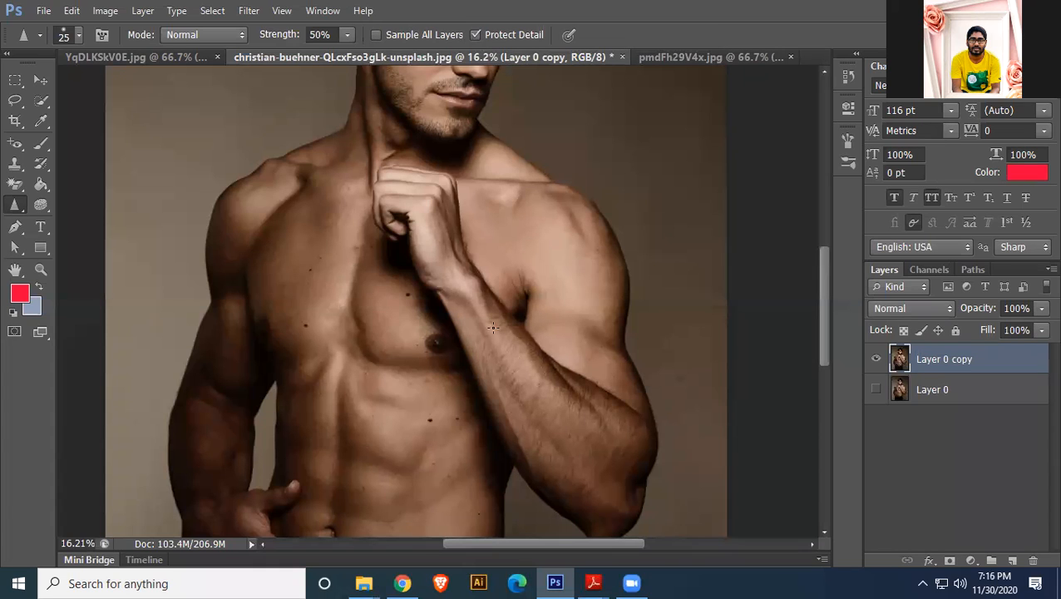
key("bracketright")
key("bracketright")
key("bracketright")
key("bracketright")
key("bracketright")
key("bracketright")
key("bracketright")
key("bracketright")
key("bracketright")
key("bracketright")
key("bracketright")
- Switch to YqDLKSkV0E.jpg, reduce the Sharpen brush to 40 px, and sharpen the sleeve buttons and the jacket
left_click(169, 58)
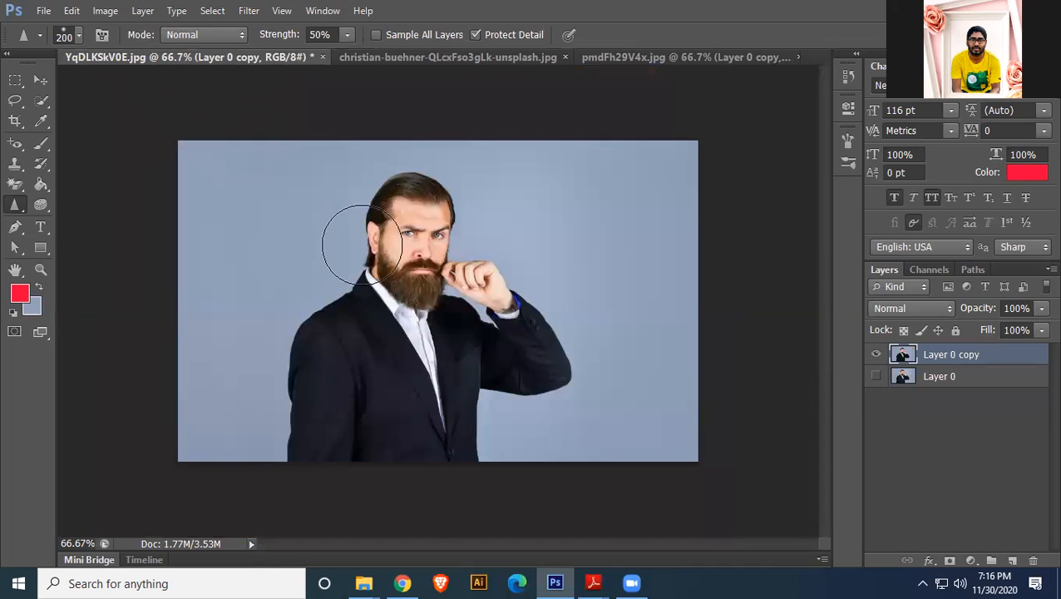
scroll(476, 295, "up", 3)
left_click_drag(546, 186, 268, 156)
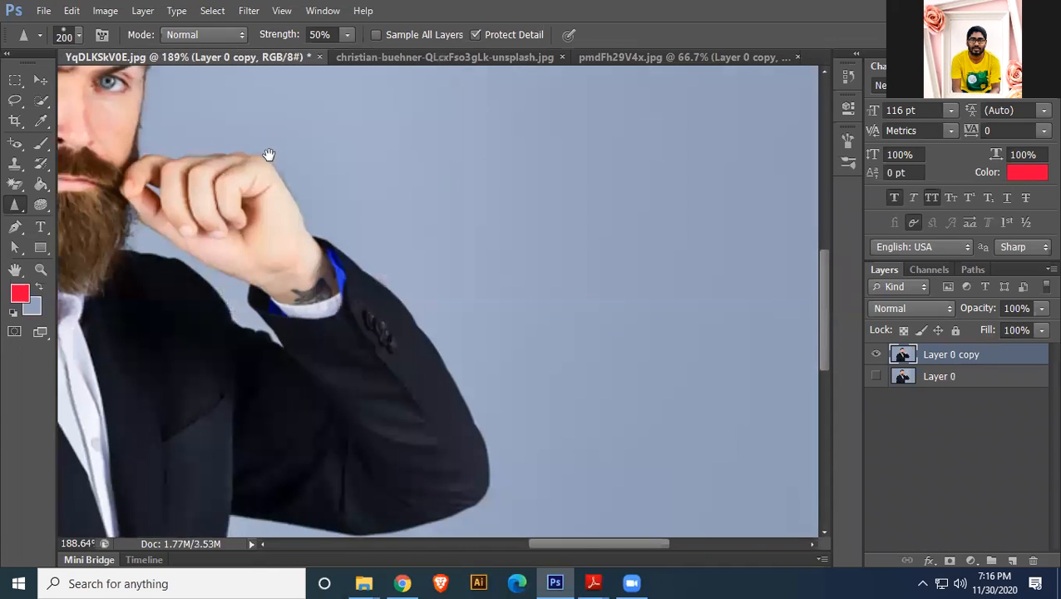
key("bracketleft")
key("bracketleft")
key("bracketleft")
key("bracketleft")
key("bracketleft")
key("bracketleft")
key("bracketleft")
key("bracketleft")
key("bracketleft")
key("bracketleft")
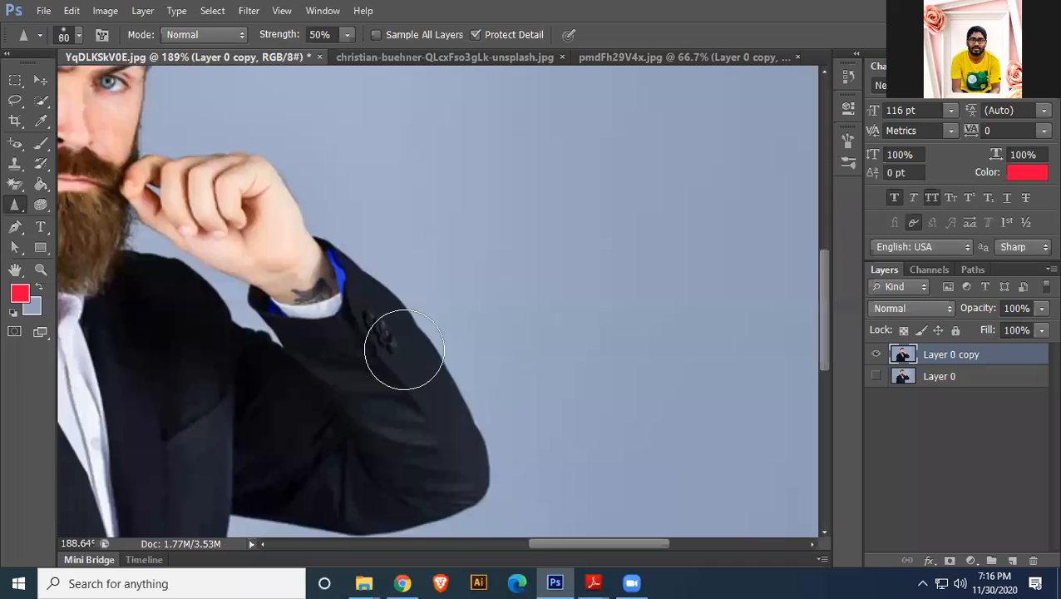
mouse_move(373, 323)
left_mouse_down()
mouse_move(399, 338)
mouse_move(362, 315)
left_mouse_up()
left_click_drag(321, 382, 499, 180)
left_click_drag(415, 414, 450, 236)
mouse_move(368, 353)
left_mouse_down()
mouse_move(342, 292)
mouse_move(366, 333)
mouse_move(393, 310)
left_mouse_up()
- Sharpen the bearded man's beard, hair and the chest area of his jacket
left_click_drag(442, 188, 485, 360)
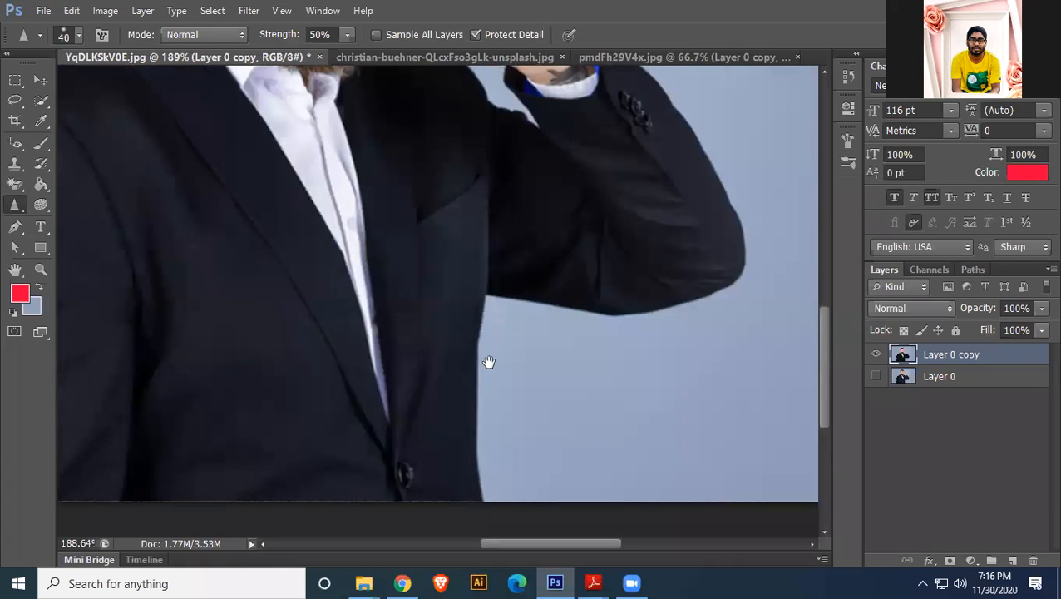
left_click_drag(447, 182, 469, 367)
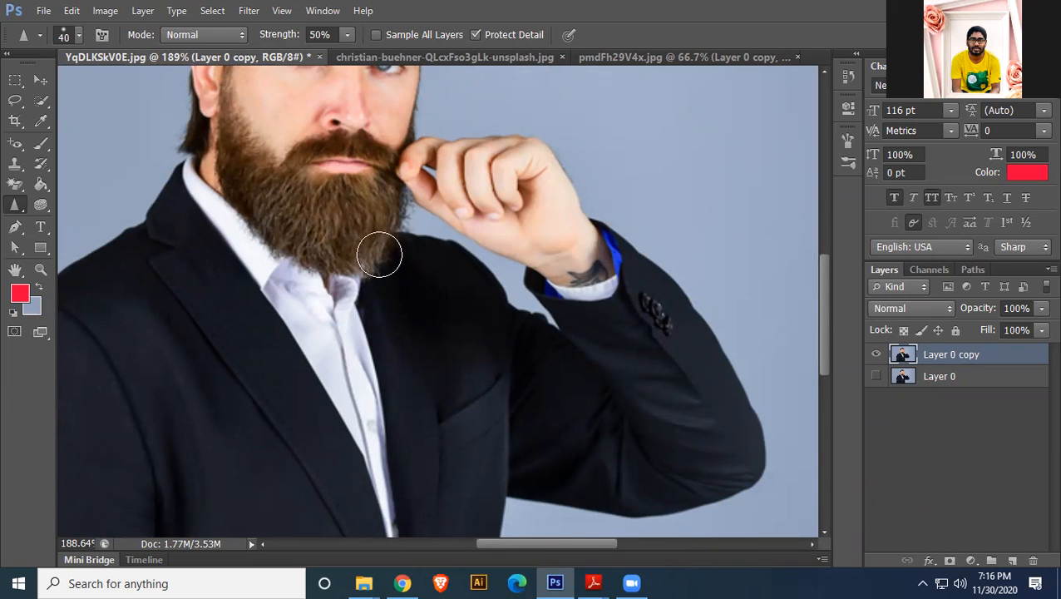
scroll(379, 248, "up", 5)
mouse_move(348, 156)
left_mouse_down()
mouse_move(377, 145)
mouse_move(414, 182)
left_mouse_up()
mouse_move(297, 153)
left_mouse_down()
mouse_move(254, 187)
mouse_move(248, 246)
mouse_move(251, 206)
mouse_move(263, 284)
mouse_move(264, 185)
mouse_move(373, 171)
mouse_move(416, 219)
left_mouse_up()
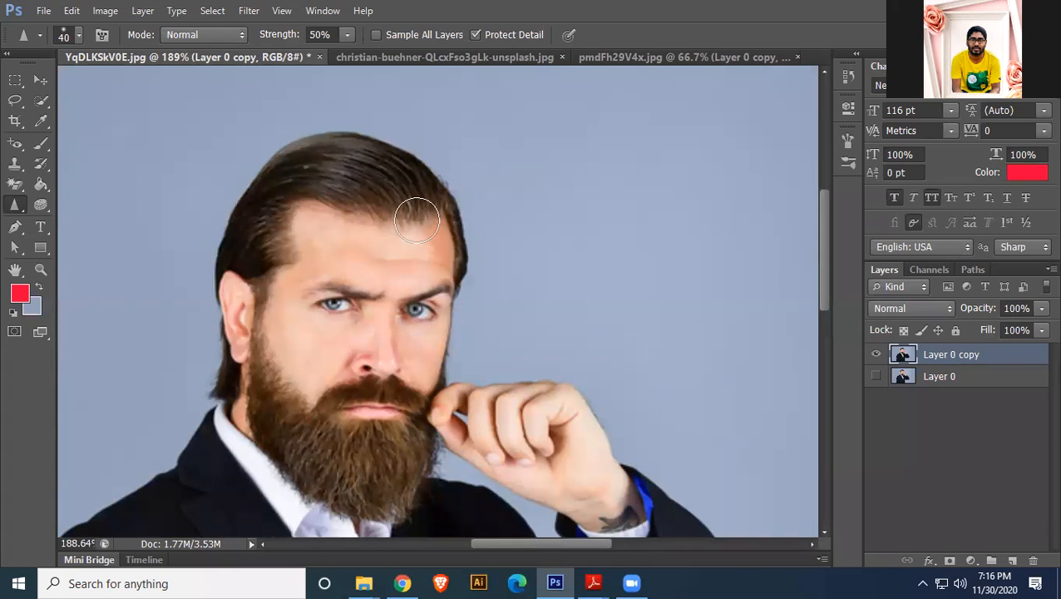
mouse_move(475, 361)
left_mouse_down()
mouse_move(447, 109)
mouse_move(467, 301)
mouse_move(548, 302)
left_mouse_up()
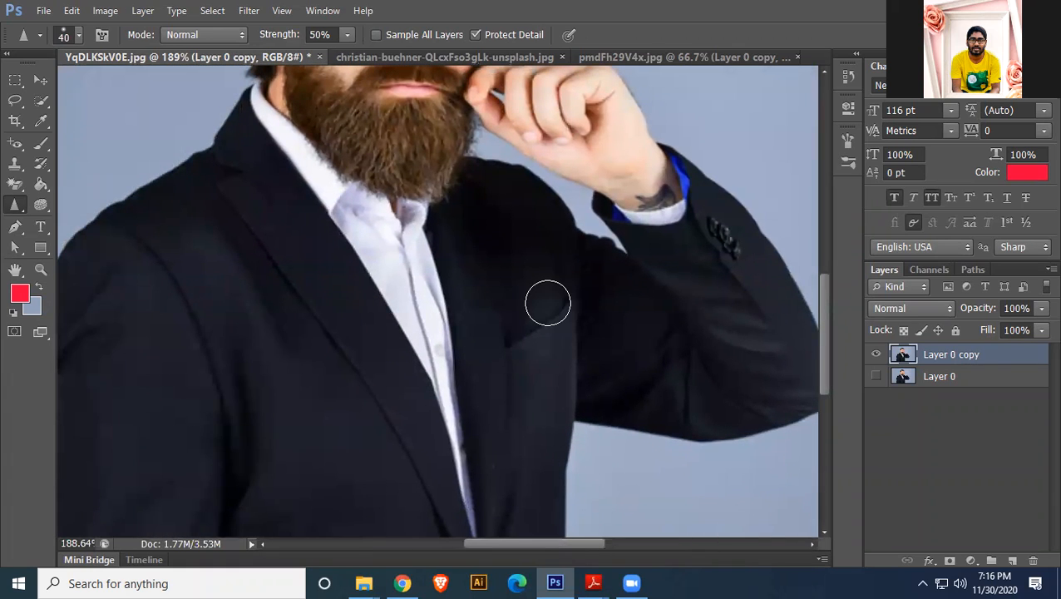
- Activate the Smudge tool and create a white 15 x 10 inch RGB document at 72 pixels/inch
right_click(15, 205)
left_click(100, 233)
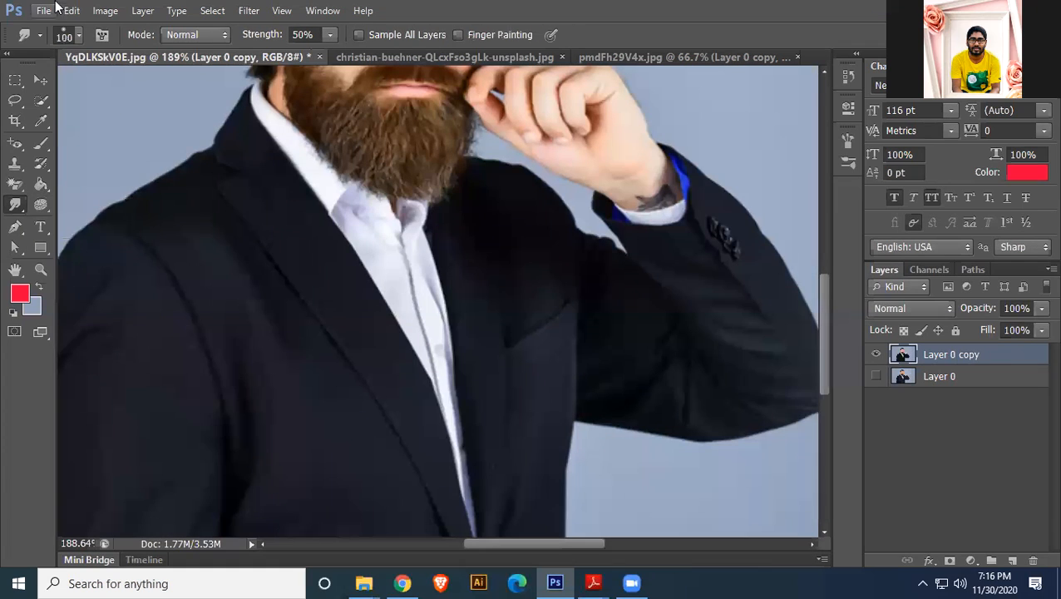
left_click(43, 11)
left_click(475, 255)
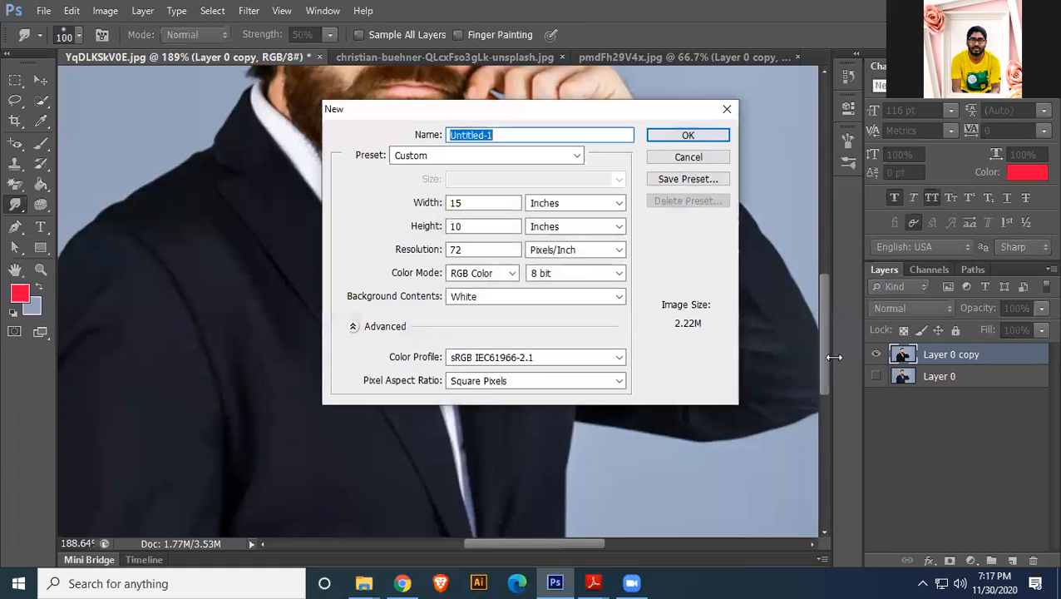
left_click(705, 139)
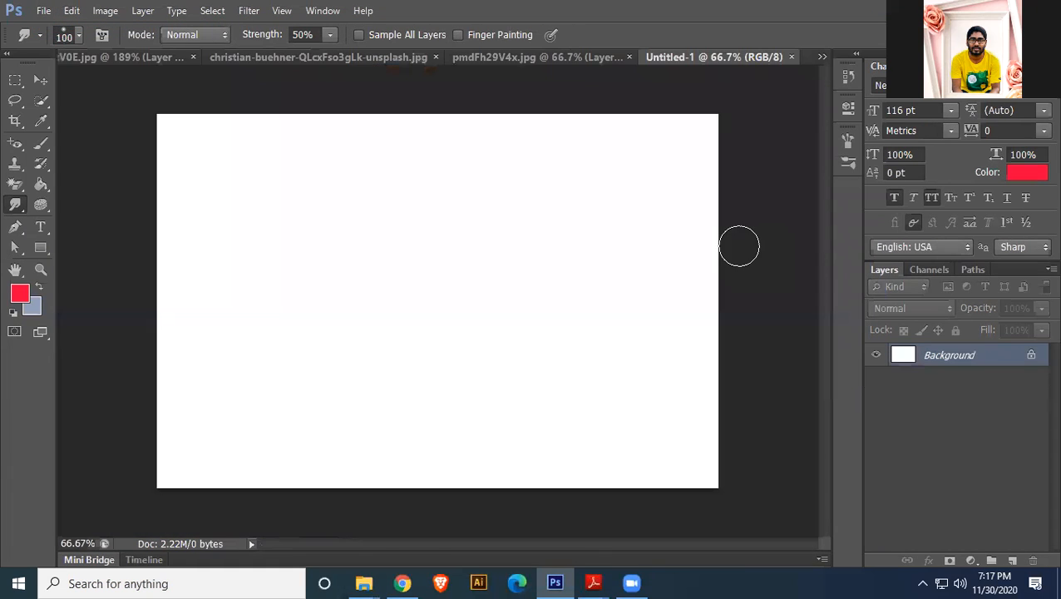
- Add a new layer and fill a large rectangular selection near the canvas center with the blue-gray background color
left_click(1008, 559)
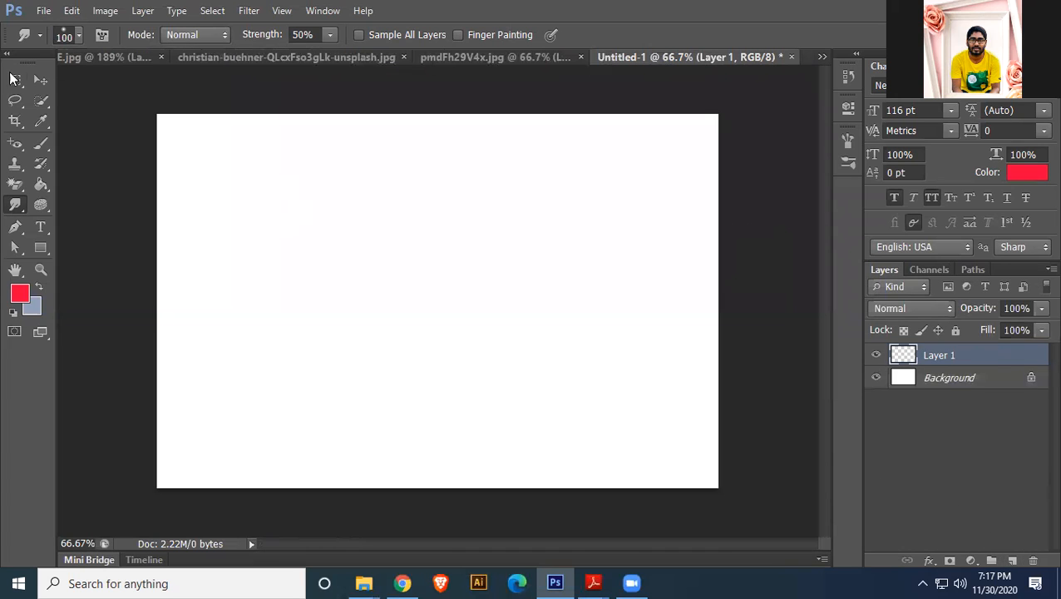
left_click(14, 80)
left_click_drag(246, 181, 630, 380)
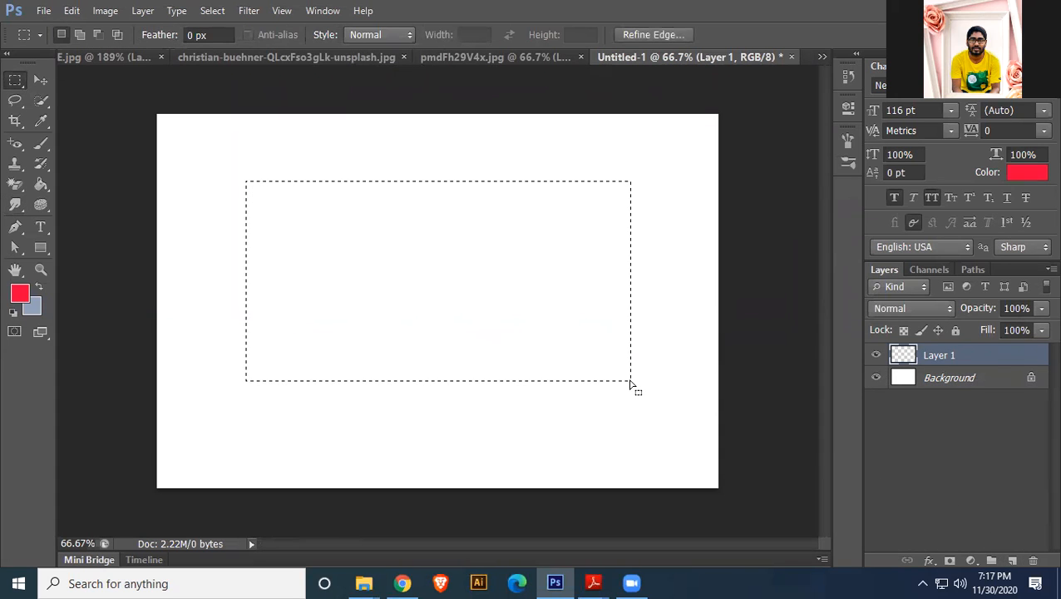
key("ctrl+BackSpace")
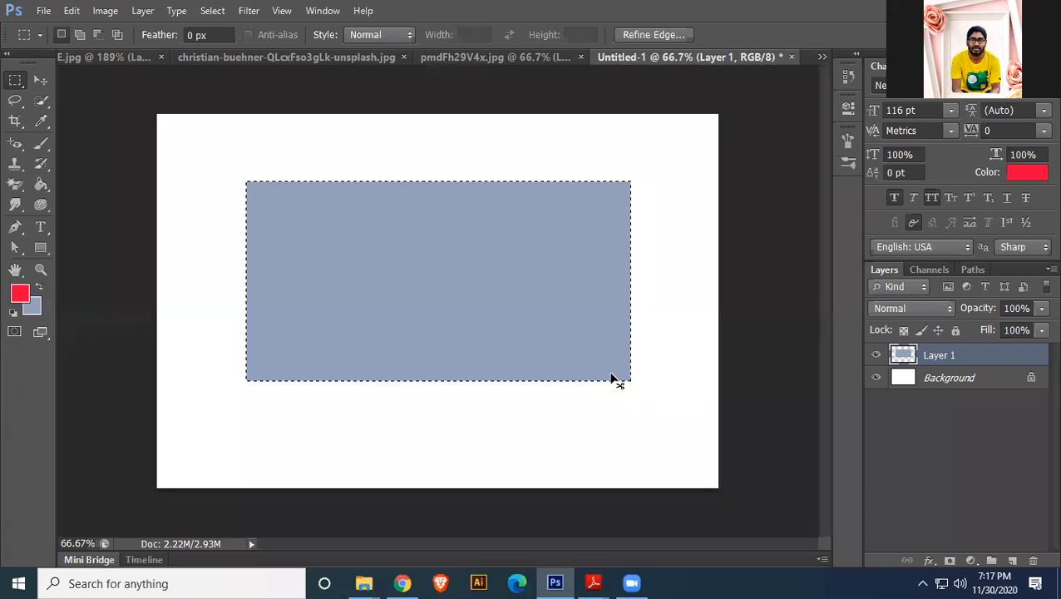
key("ctrl+d")
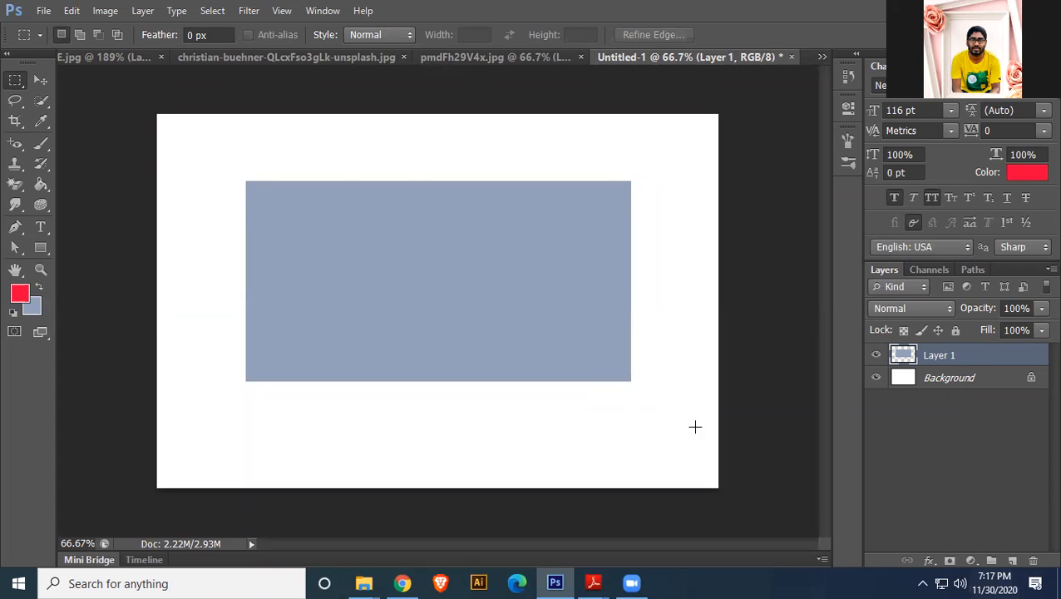
- Fill a rectangular selection over the upper half of the blue-gray rectangle with the red foreground color and deselect
left_click_drag(243, 172, 626, 288)
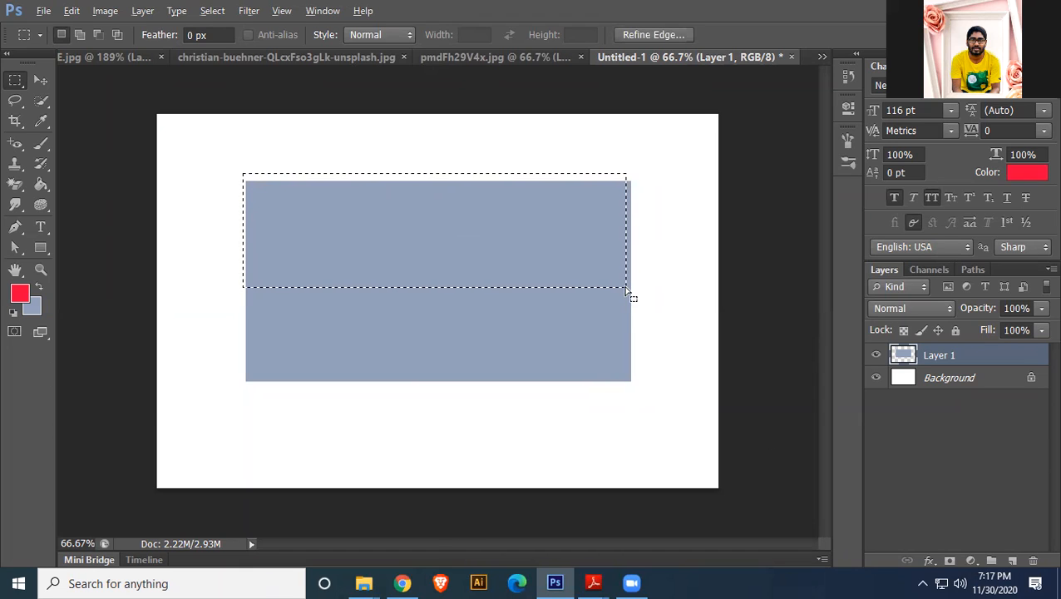
key("alt+BackSpace")
key("ctrl+d")
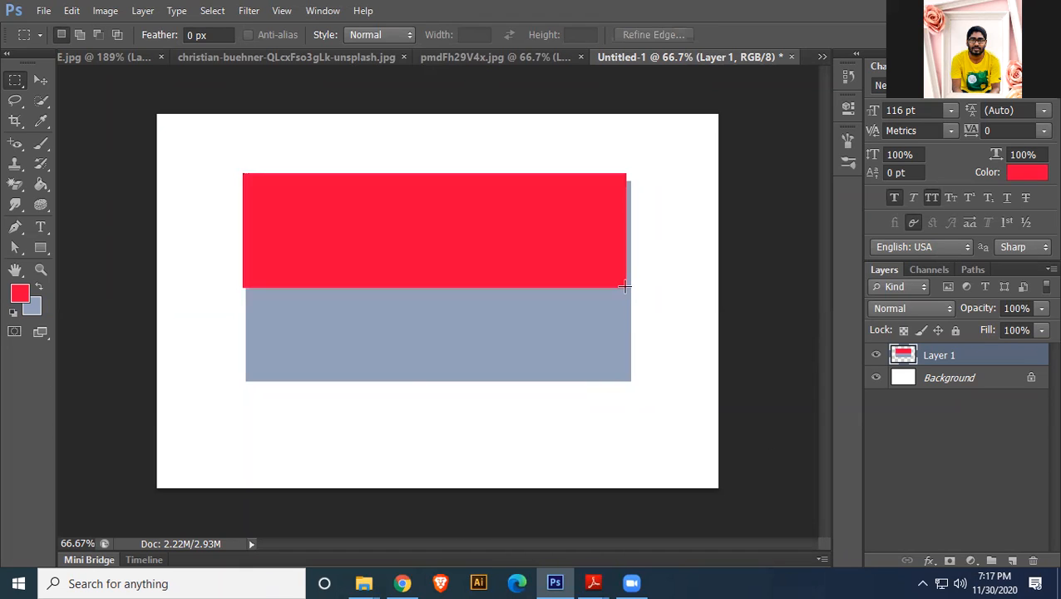
- Smudge the border between the red and blue-gray areas and the red rectangle's upper corners with the 100 px brush at 50% strength
left_click(15, 204)
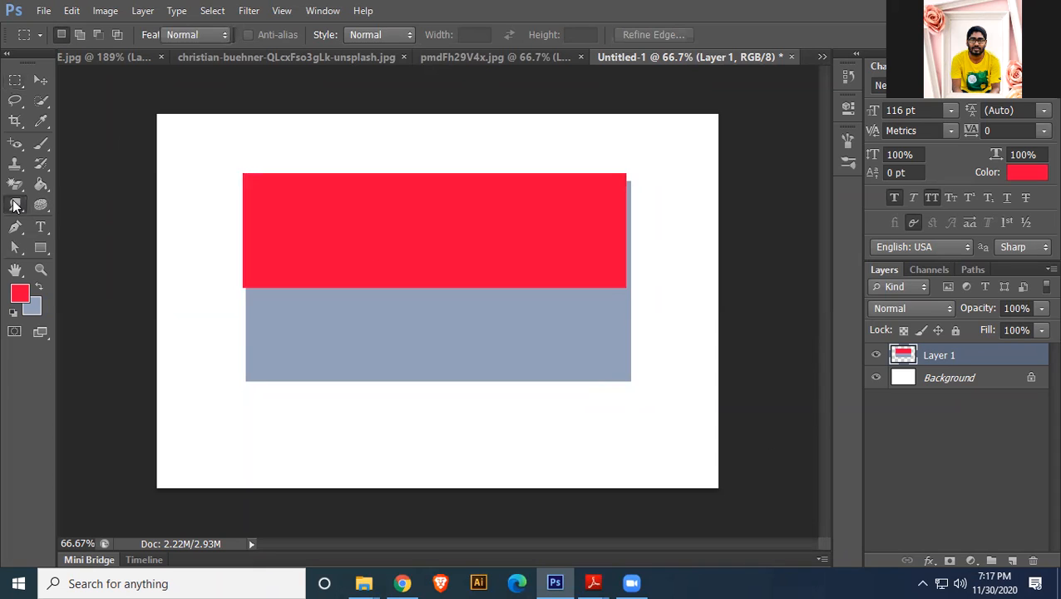
left_click(81, 232)
mouse_move(243, 279)
left_mouse_down()
mouse_move(365, 262)
mouse_move(450, 290)
mouse_move(561, 298)
mouse_move(593, 264)
mouse_move(627, 271)
mouse_move(527, 260)
mouse_move(440, 294)
mouse_move(351, 301)
mouse_move(366, 307)
mouse_move(302, 368)
mouse_move(266, 331)
mouse_move(284, 310)
mouse_move(416, 247)
mouse_move(499, 362)
mouse_move(525, 335)
mouse_move(531, 244)
mouse_move(552, 248)
mouse_move(520, 259)
mouse_move(608, 261)
left_mouse_up()
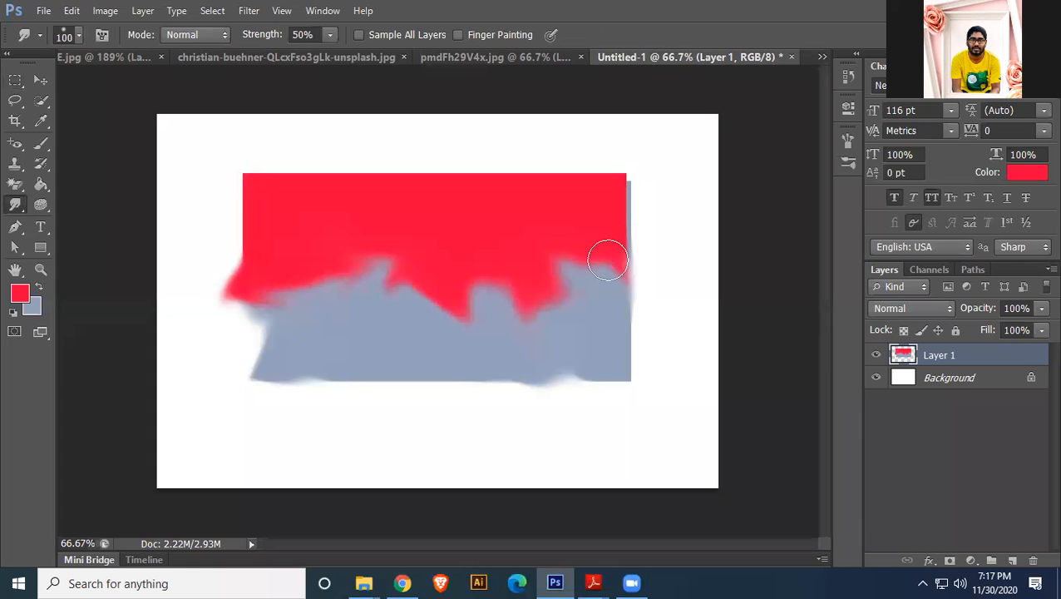
mouse_move(634, 218)
left_mouse_down()
mouse_move(617, 187)
mouse_move(594, 262)
left_mouse_up()
left_click_drag(265, 179, 285, 193)
left_click_drag(223, 181, 257, 289)
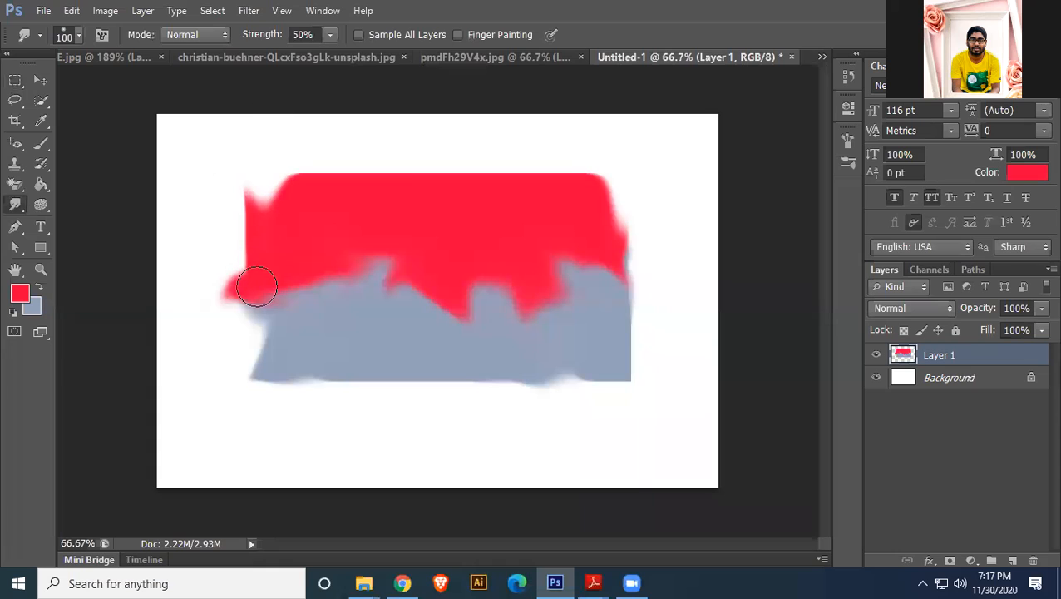
- Smudge the left edges of the red and blue-gray areas inward
left_click_drag(220, 241, 264, 274)
left_click_drag(223, 178, 294, 270)
left_click_drag(231, 288, 289, 332)
left_click_drag(202, 277, 254, 374)
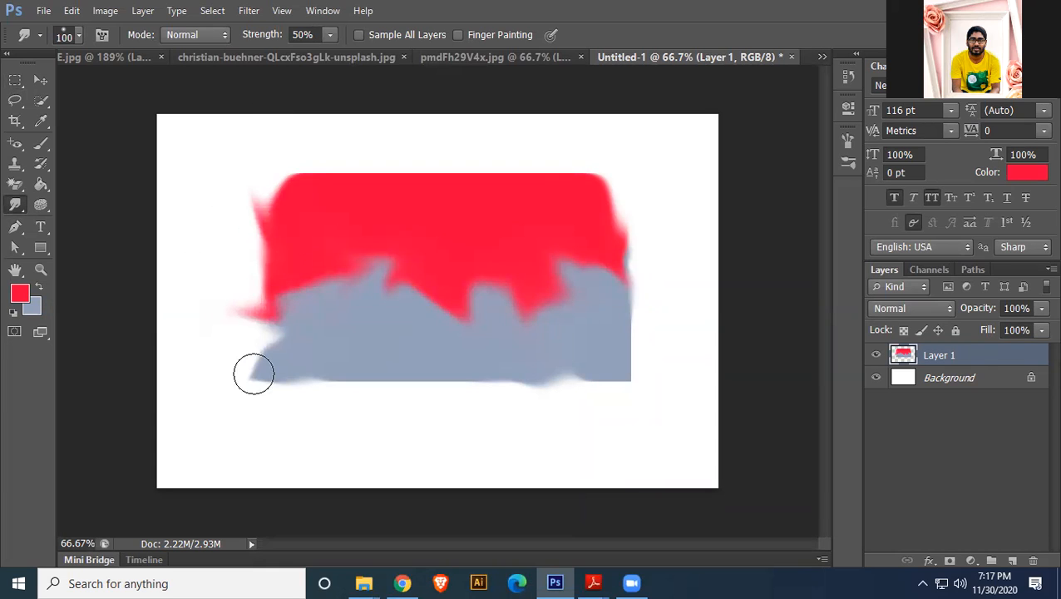
left_click_drag(252, 184, 319, 292)
left_click_drag(268, 241, 289, 306)
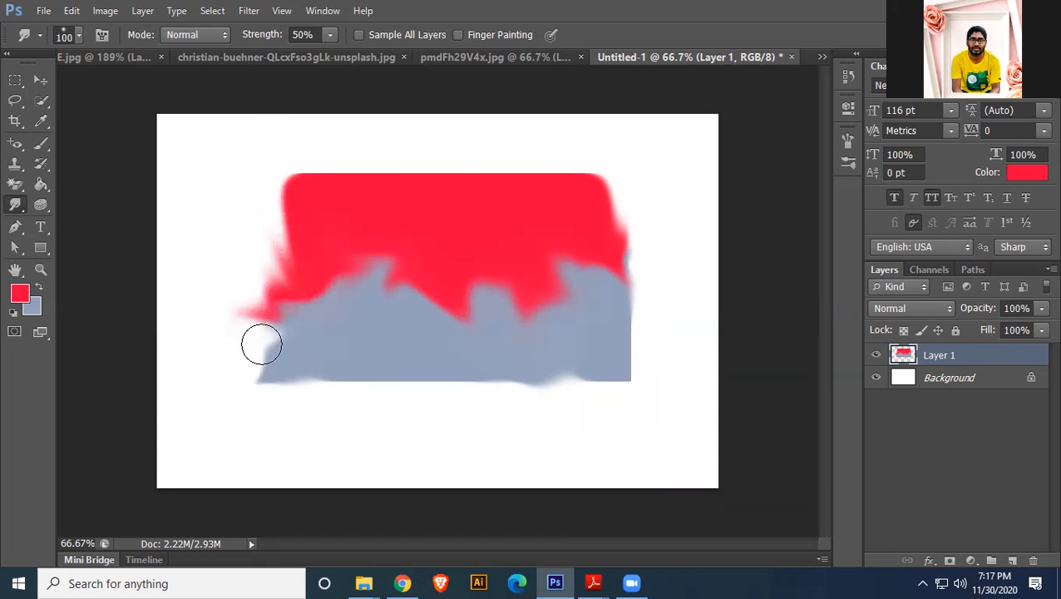
- Smudge the lower edge of the blue-gray area upward in several strokes and mix it into the red
left_click_drag(260, 346, 319, 364)
left_click_drag(230, 402, 407, 307)
mouse_move(319, 423)
left_mouse_down()
mouse_move(312, 341)
mouse_move(324, 333)
left_mouse_up()
left_click_drag(291, 413, 357, 327)
left_click_drag(375, 399, 416, 301)
left_click_drag(431, 430, 457, 306)
mouse_move(498, 388)
left_mouse_down()
mouse_move(540, 318)
mouse_move(585, 401)
mouse_move(637, 433)
mouse_move(630, 355)
mouse_move(657, 394)
mouse_move(583, 287)
mouse_move(640, 284)
mouse_move(619, 378)
mouse_move(595, 294)
mouse_move(578, 394)
mouse_move(535, 387)
mouse_move(551, 332)
mouse_move(497, 409)
mouse_move(464, 375)
mouse_move(466, 313)
left_mouse_up()
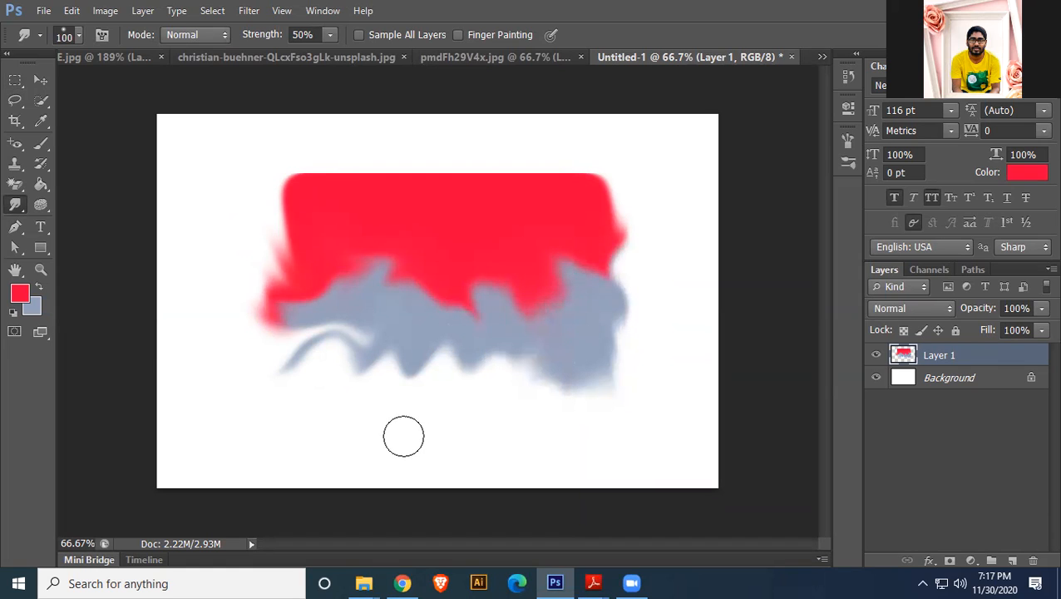
mouse_move(425, 396)
left_mouse_down()
mouse_move(369, 380)
mouse_move(368, 309)
mouse_move(397, 380)
mouse_move(395, 309)
mouse_move(290, 362)
mouse_move(345, 285)
mouse_move(234, 390)
mouse_move(320, 306)
mouse_move(311, 291)
mouse_move(154, 307)
mouse_move(391, 209)
mouse_move(329, 189)
mouse_move(295, 149)
mouse_move(304, 195)
mouse_move(391, 147)
mouse_move(414, 252)
mouse_move(337, 148)
mouse_move(502, 151)
mouse_move(661, 170)
mouse_move(328, 189)
mouse_move(509, 187)
mouse_move(572, 263)
mouse_move(453, 290)
mouse_move(441, 152)
mouse_move(444, 209)
mouse_move(439, 171)
mouse_move(424, 211)
mouse_move(510, 167)
mouse_move(547, 163)
mouse_move(587, 184)
mouse_move(507, 214)
mouse_move(401, 170)
mouse_move(421, 201)
mouse_move(337, 186)
mouse_move(419, 243)
mouse_move(273, 186)
mouse_move(337, 259)
mouse_move(279, 223)
mouse_move(256, 283)
mouse_move(424, 243)
mouse_move(246, 339)
mouse_move(405, 304)
mouse_move(287, 385)
mouse_move(401, 237)
mouse_move(316, 329)
mouse_move(366, 283)
left_mouse_up()
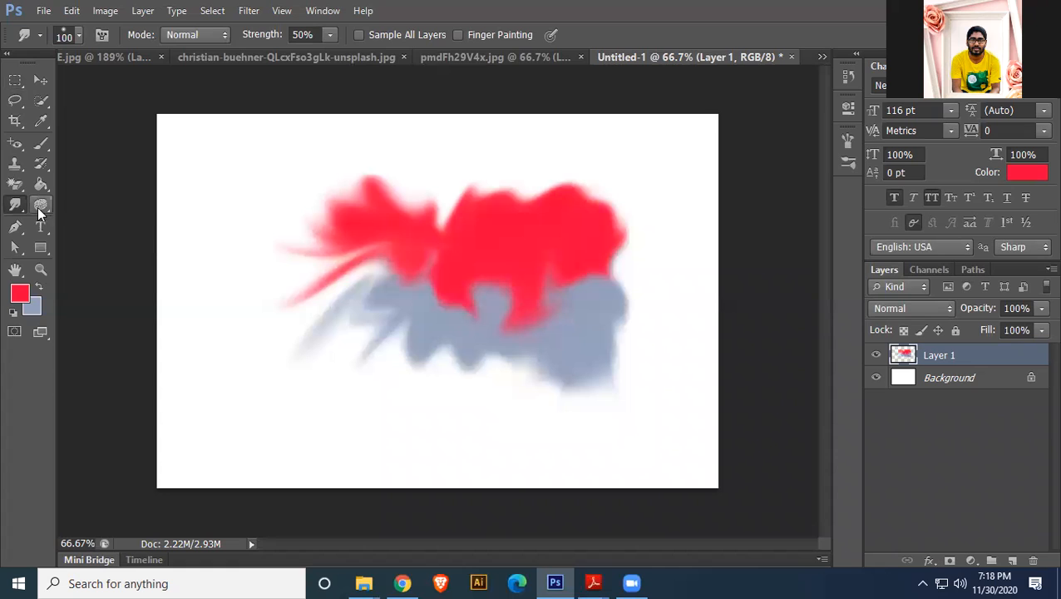
- Check the Class 04 tool list in Adobe Reader, return to Photoshop, and replace the smudged layer with a new empty one
left_click(40, 80)
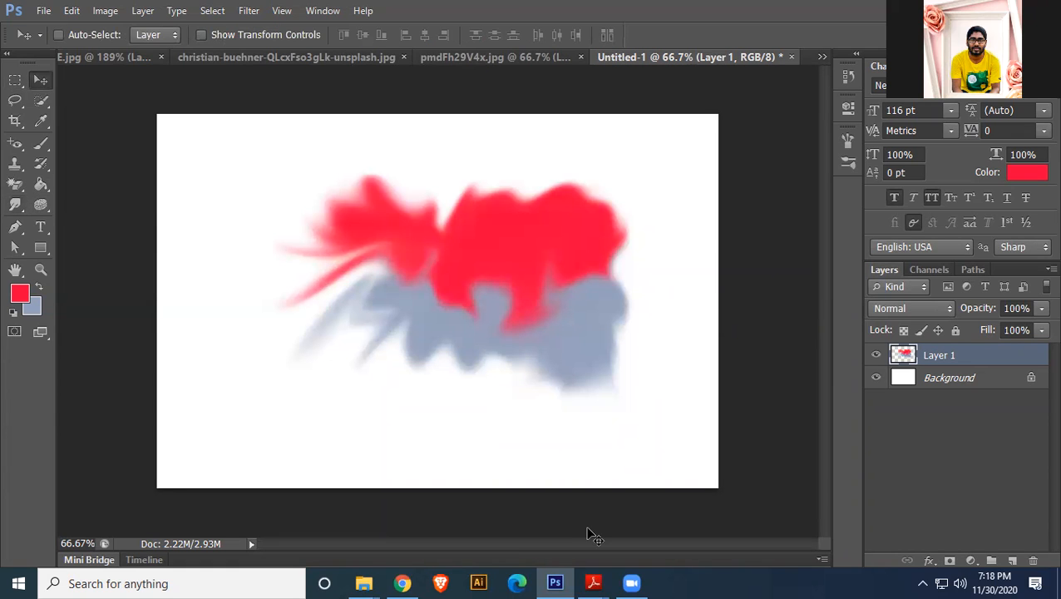
key("alt+Tab")
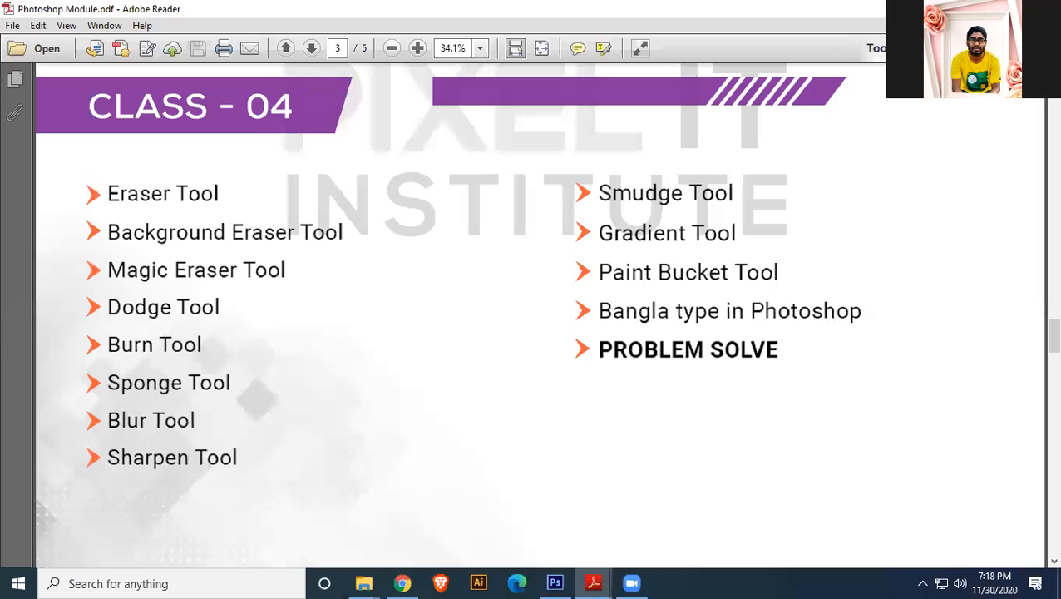
key("alt+Tab")
key("Delete")
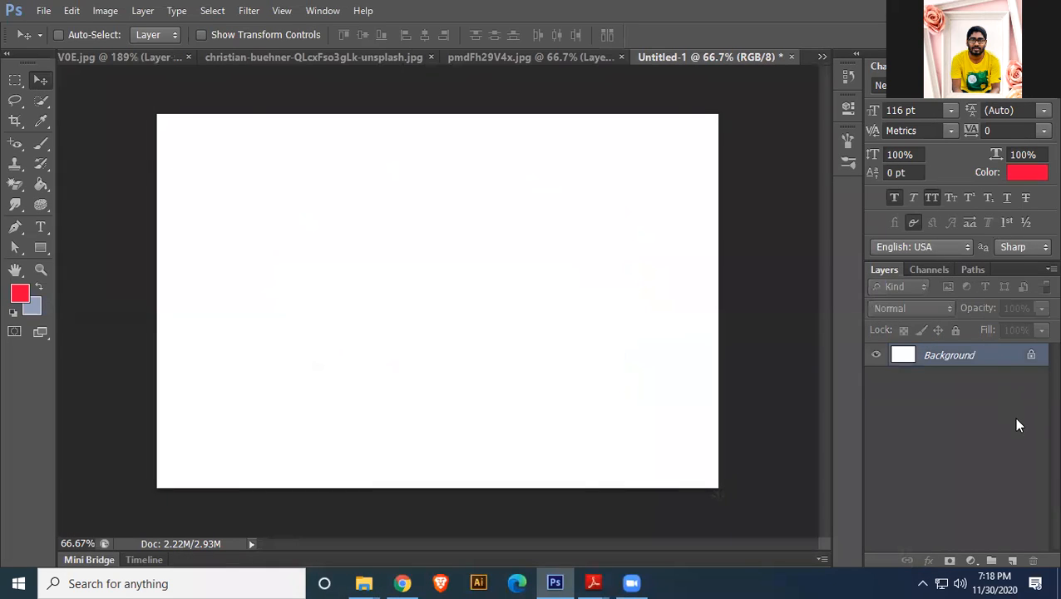
left_click(1012, 560)
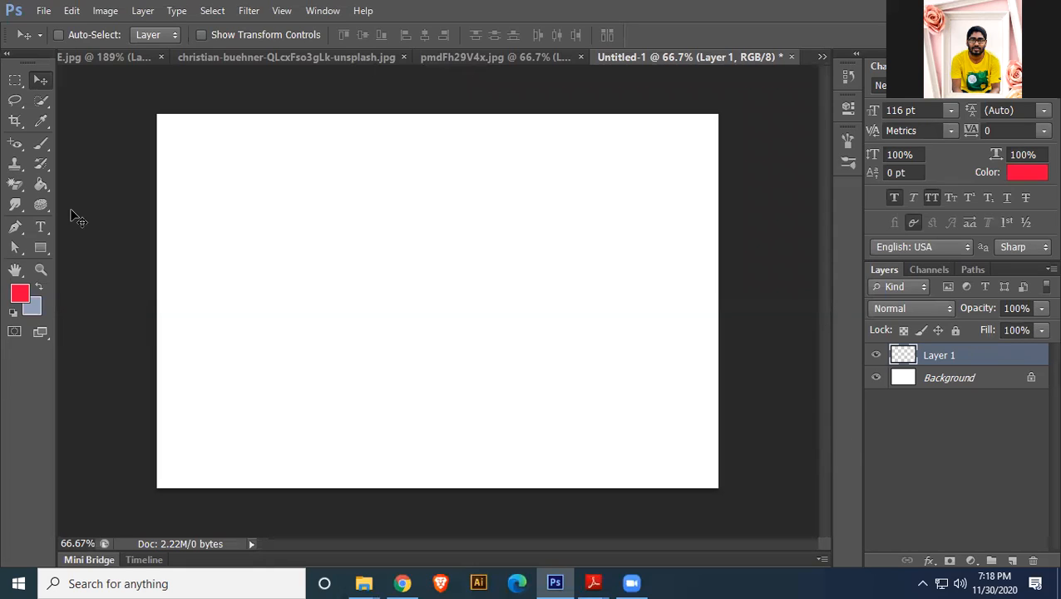
- Activate the Gradient tool, try several presets in the Gradient Editor, and apply the Violet, Green, Orange preset
left_click(37, 184)
left_click(119, 182)
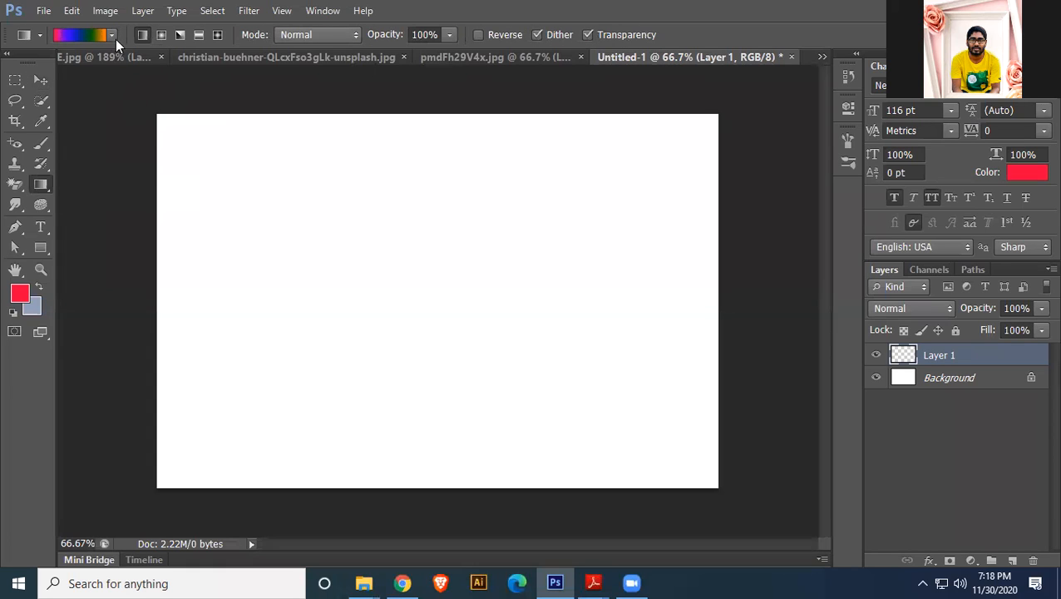
left_click(71, 36)
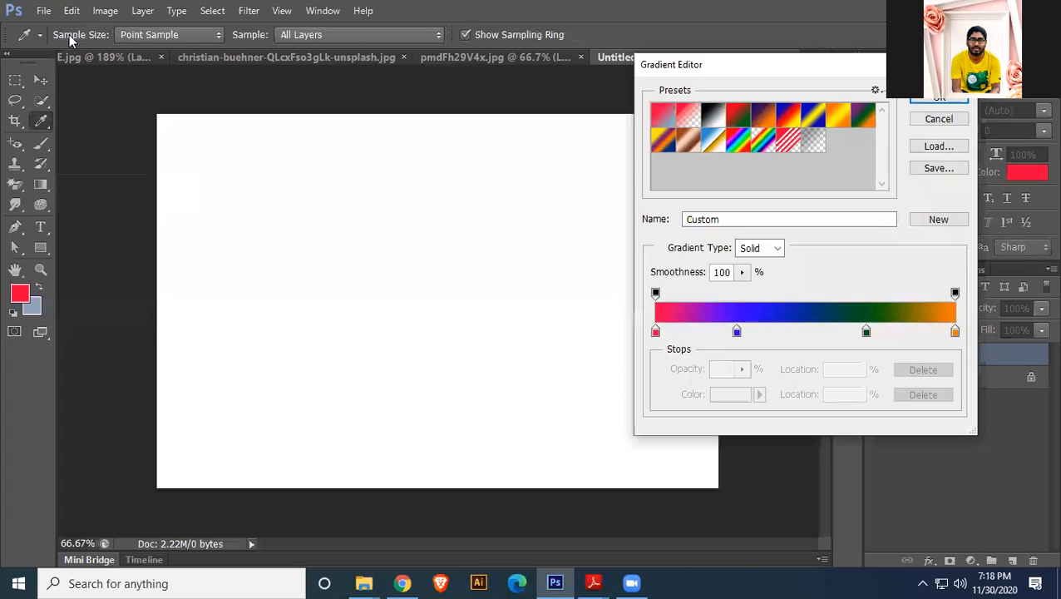
left_click(763, 121)
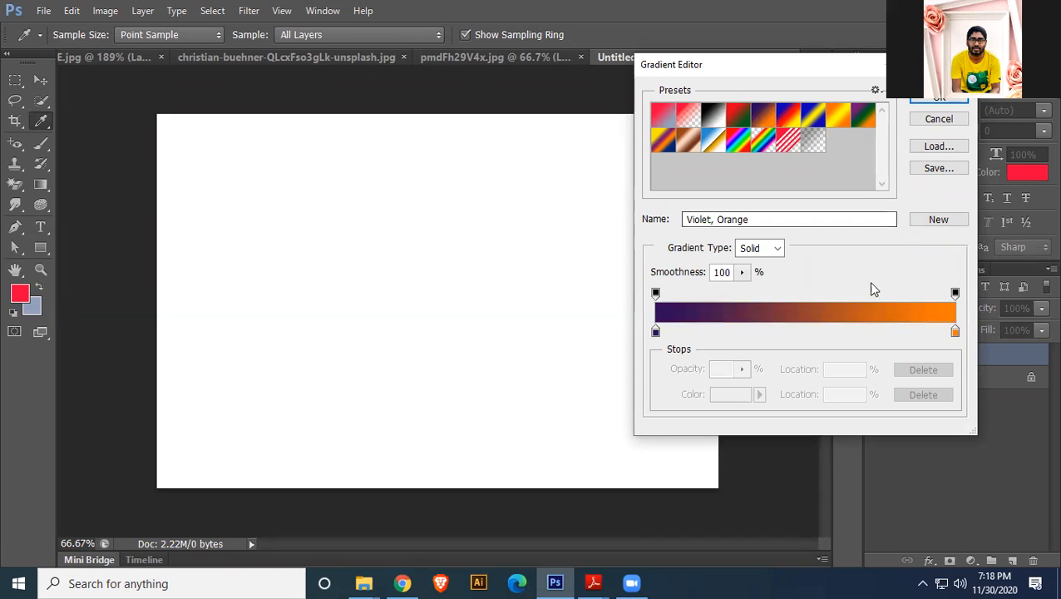
left_click(814, 121)
left_click(840, 120)
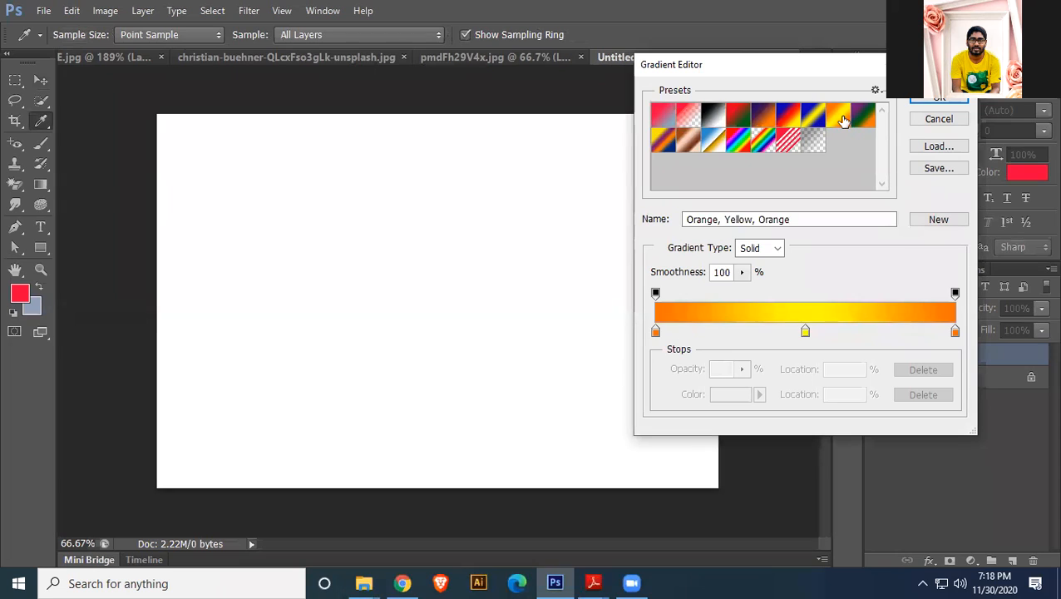
left_click(869, 125)
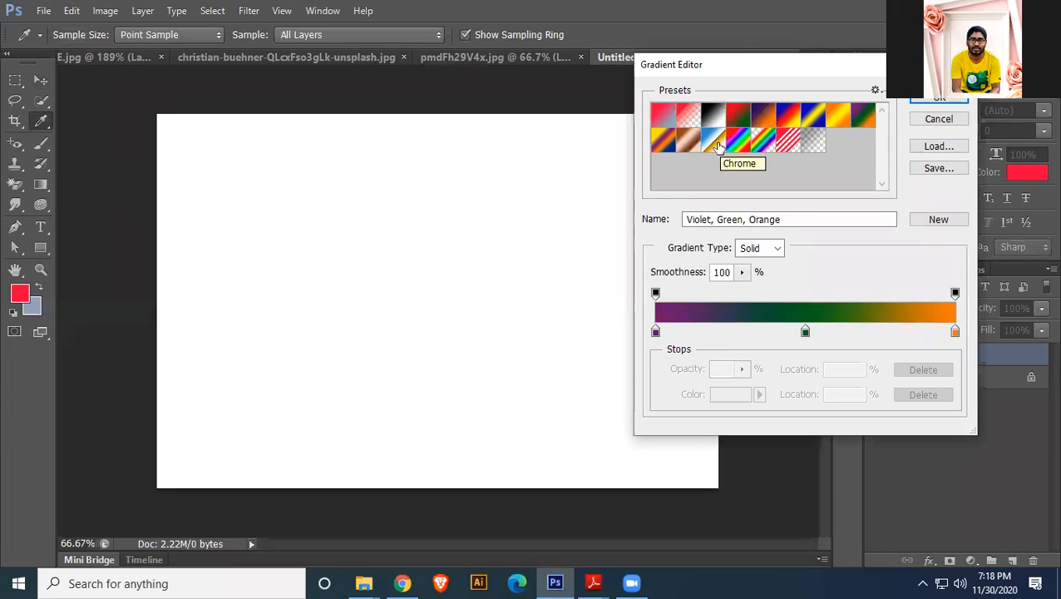
left_click(938, 99)
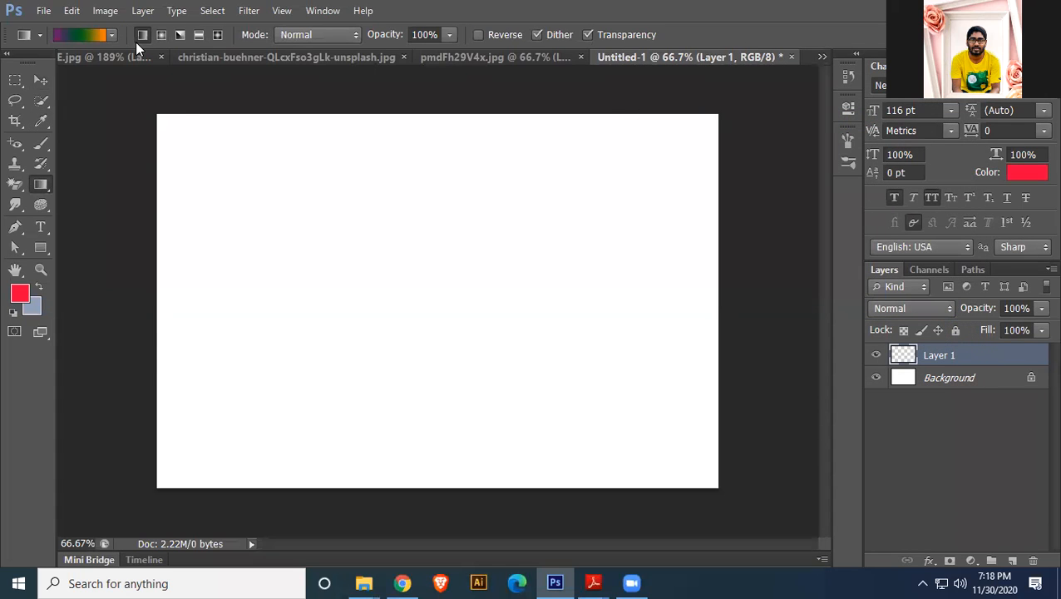
- Fill the new layer in turn with diagonal linear, radial and angle versions of the Violet, Green, Orange gradient
left_click_drag(185, 136, 603, 413)
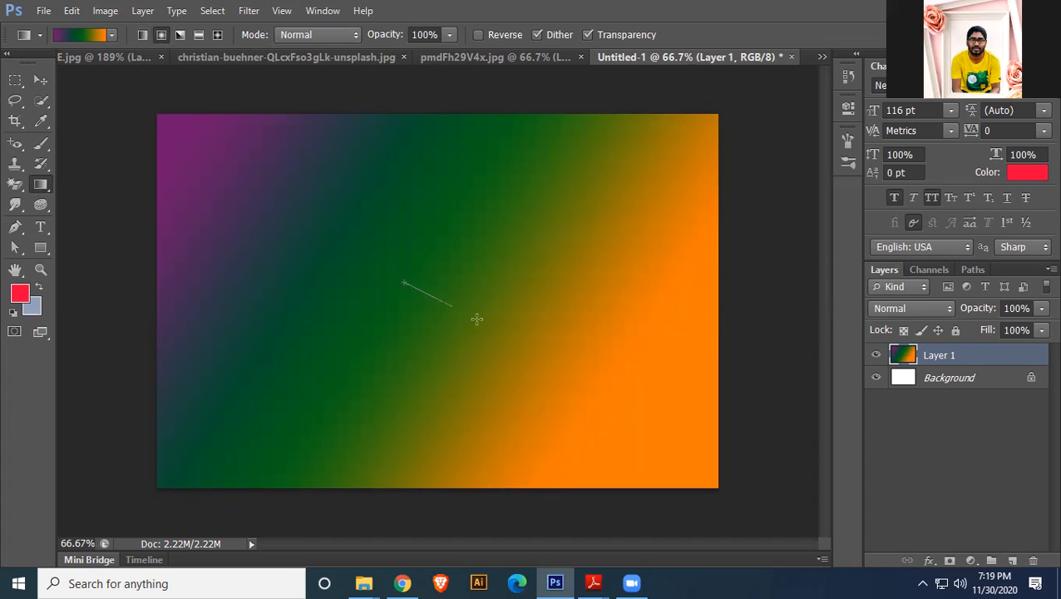
left_click_drag(610, 386, 609, 386)
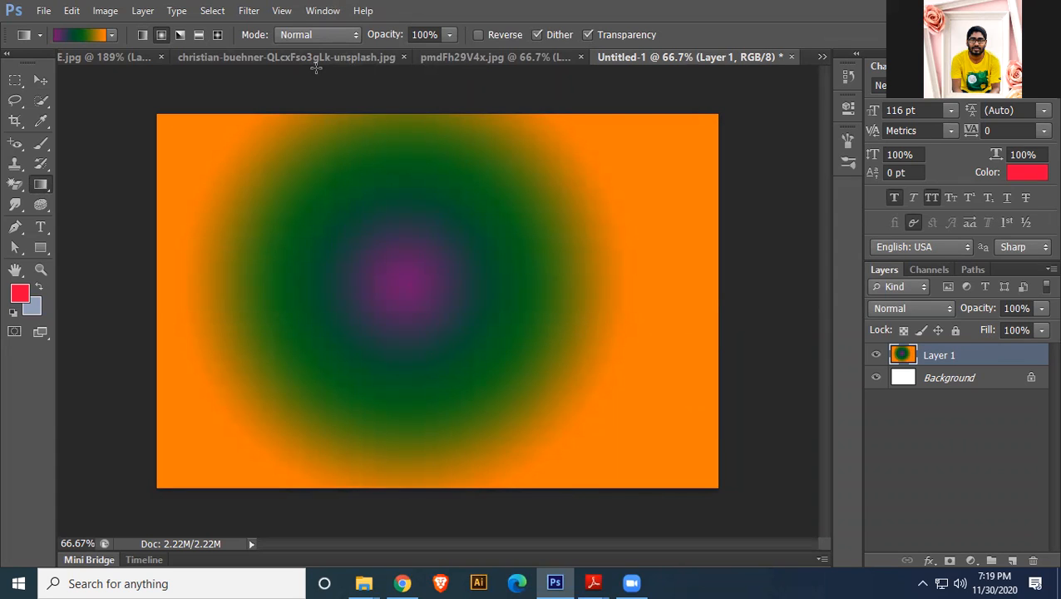
left_click(180, 35)
left_click_drag(247, 199, 531, 395)
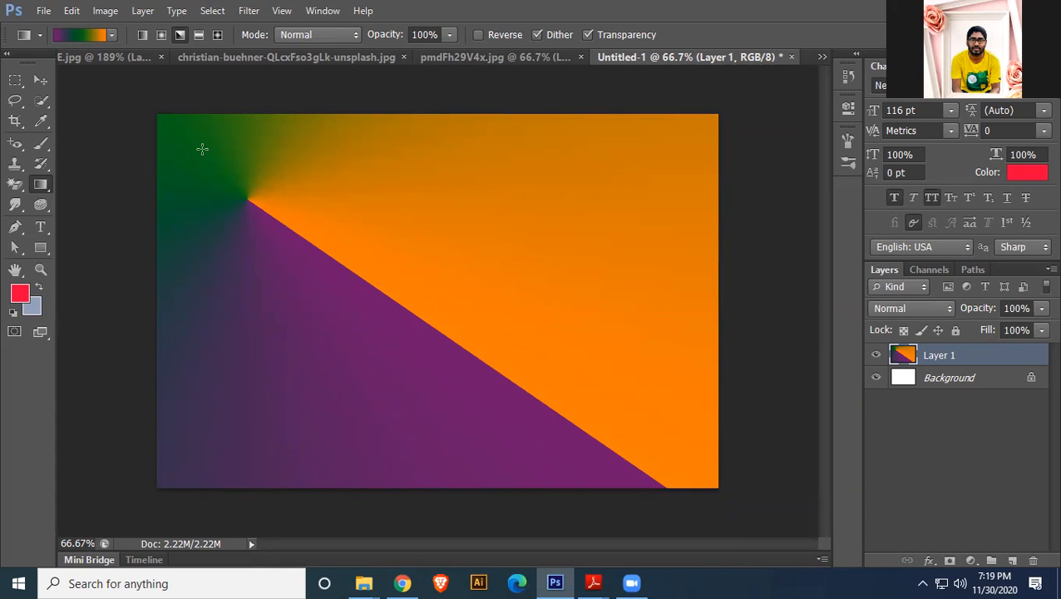
- Fill the layer with reflected gradients in different directions, ending with horizontal bands around a violet center
left_click(199, 35)
left_click_drag(239, 306, 472, 334)
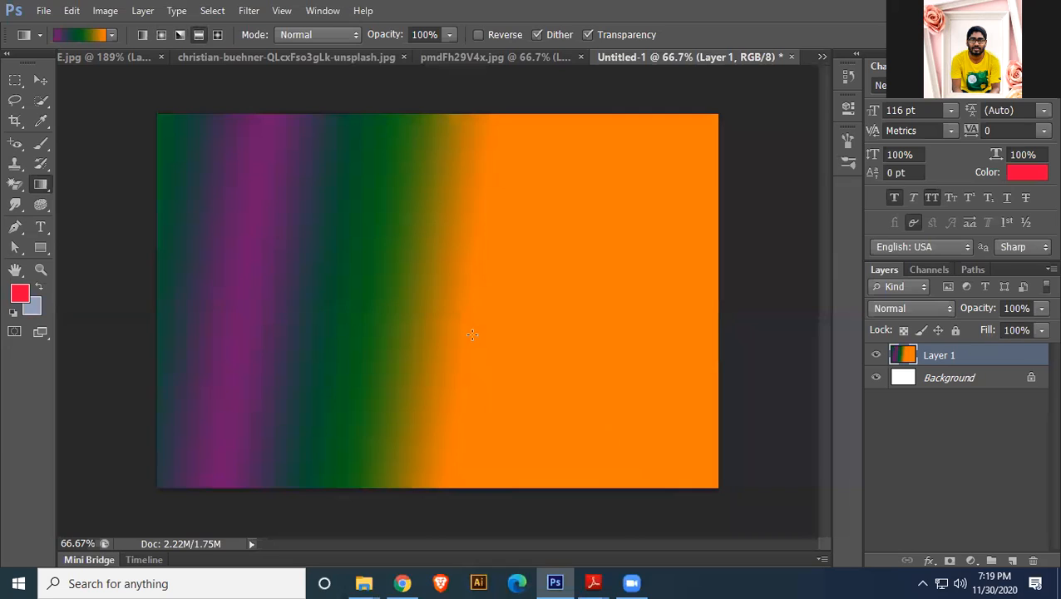
left_click_drag(291, 275, 463, 288)
left_click_drag(449, 405, 447, 396)
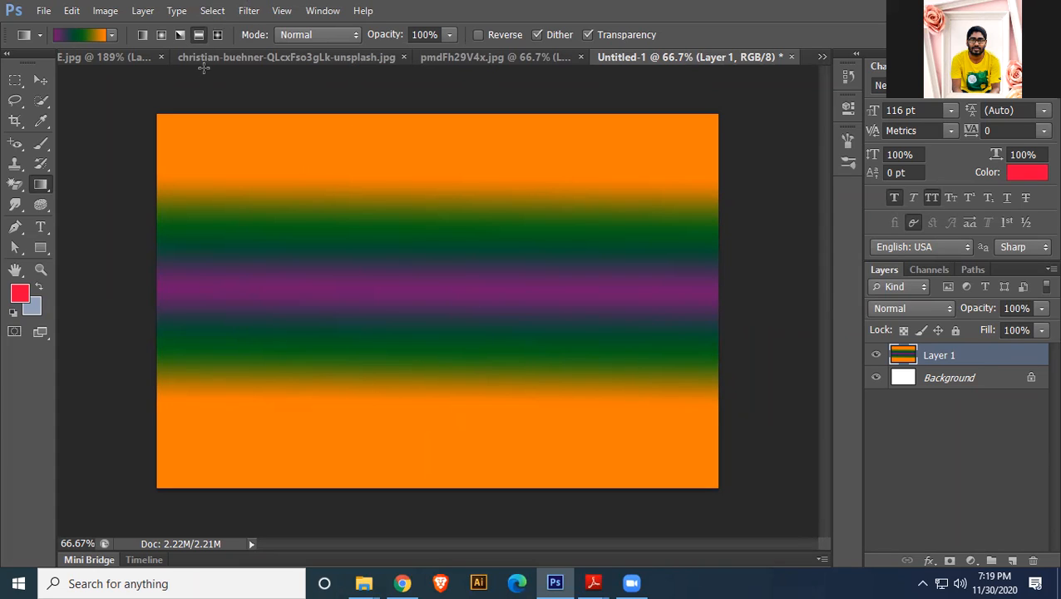
- Fill the layer with diamond gradients of different sizes and angles, ending with a small tilted diamond above the canvas center
left_click(217, 34)
left_click_drag(396, 262, 456, 313)
left_click_drag(525, 279, 413, 281)
left_click_drag(422, 213, 378, 142)
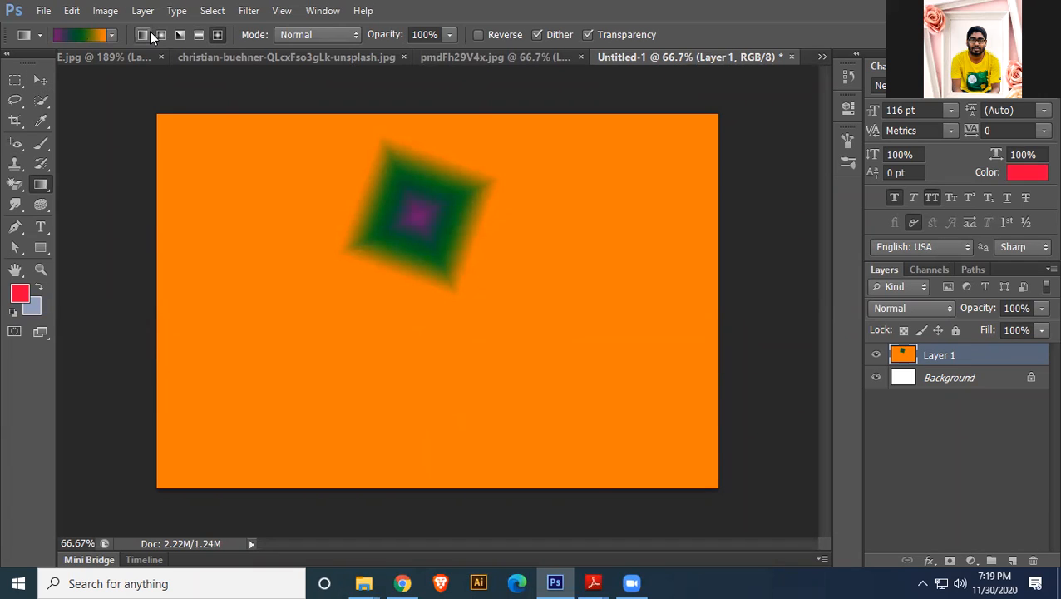
- Remove the gradient's green middle stop and set its violet starting stop to red ff0000
left_click(70, 32)
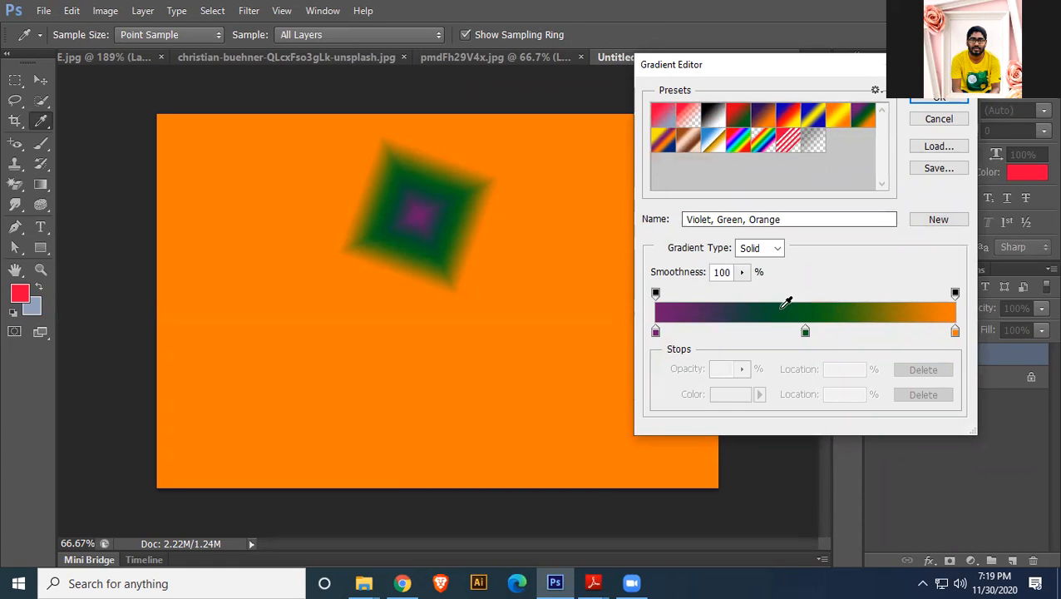
left_click_drag(805, 333, 805, 403)
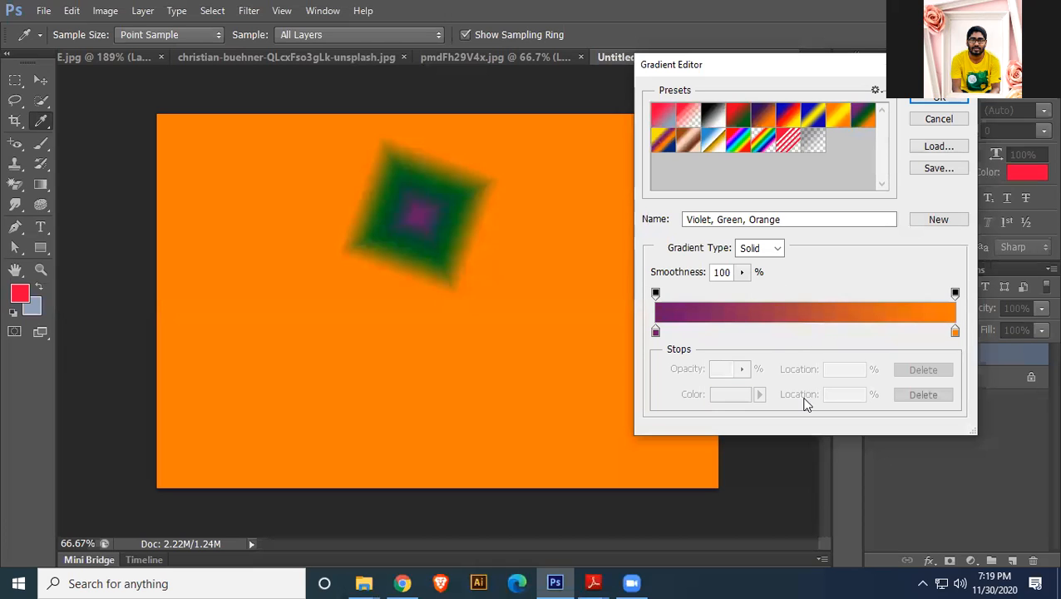
left_click(656, 331)
double_click(655, 331)
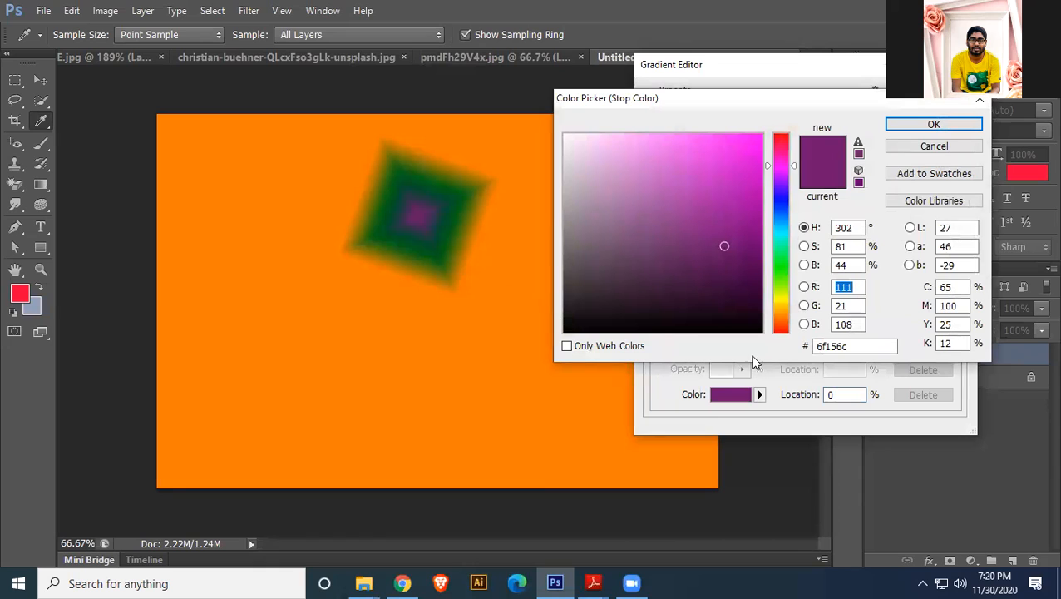
left_click(758, 148)
mouse_move(783, 143)
left_mouse_down()
mouse_move(777, 126)
mouse_move(762, 126)
left_mouse_up()
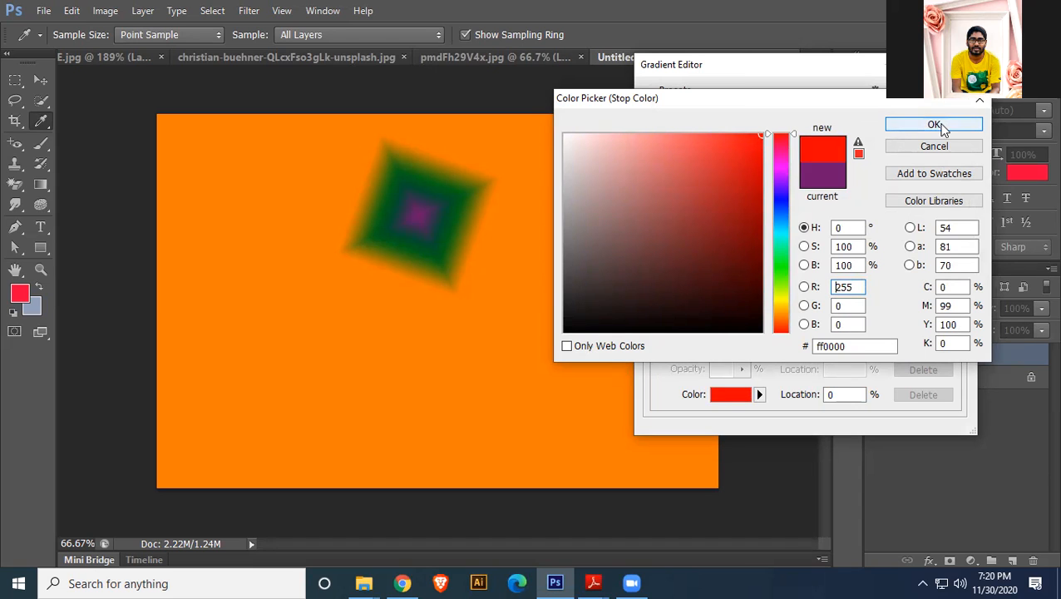
left_click(934, 124)
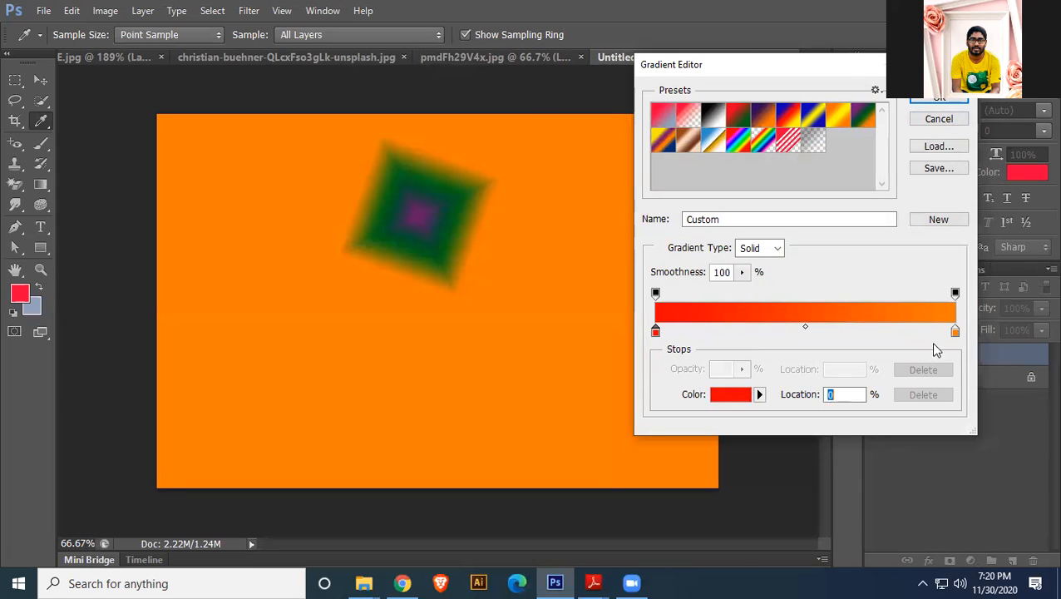
- Set the gradient's orange end stop to yellow e8fd00 and apply the edited gradient
double_click(955, 332)
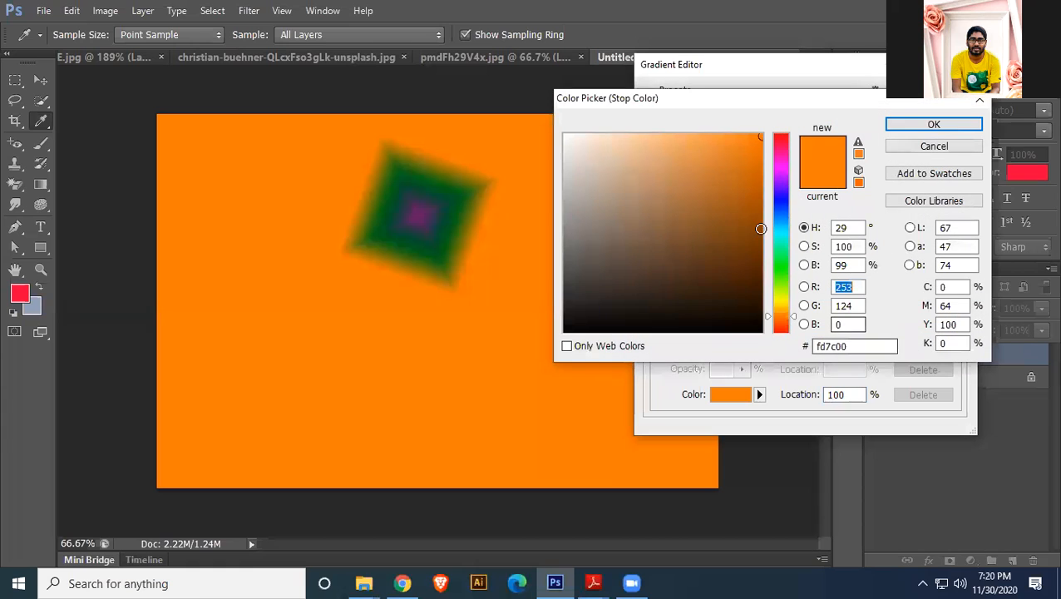
left_click(782, 298)
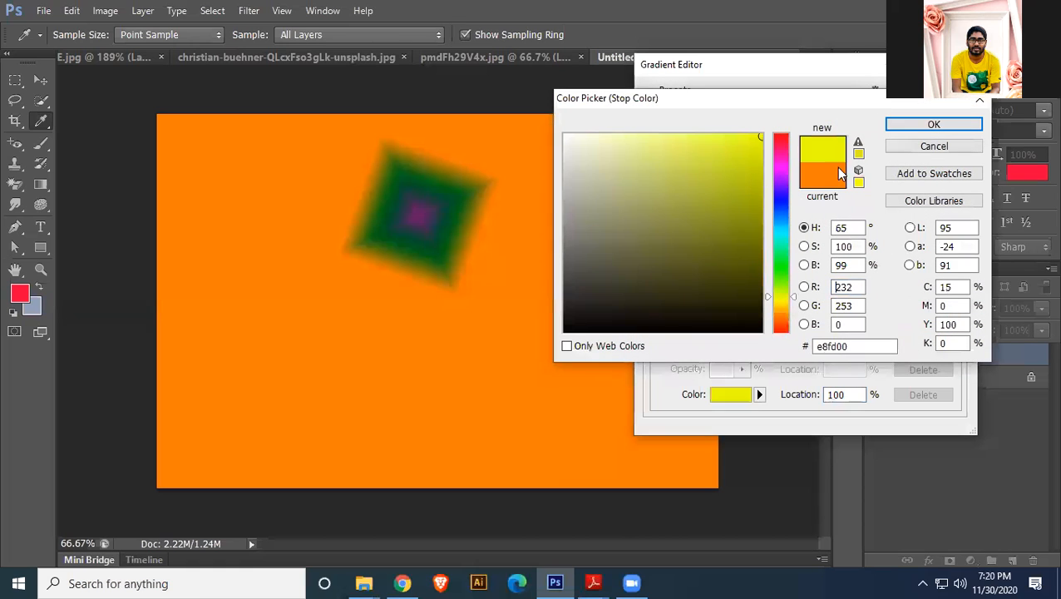
left_click(934, 124)
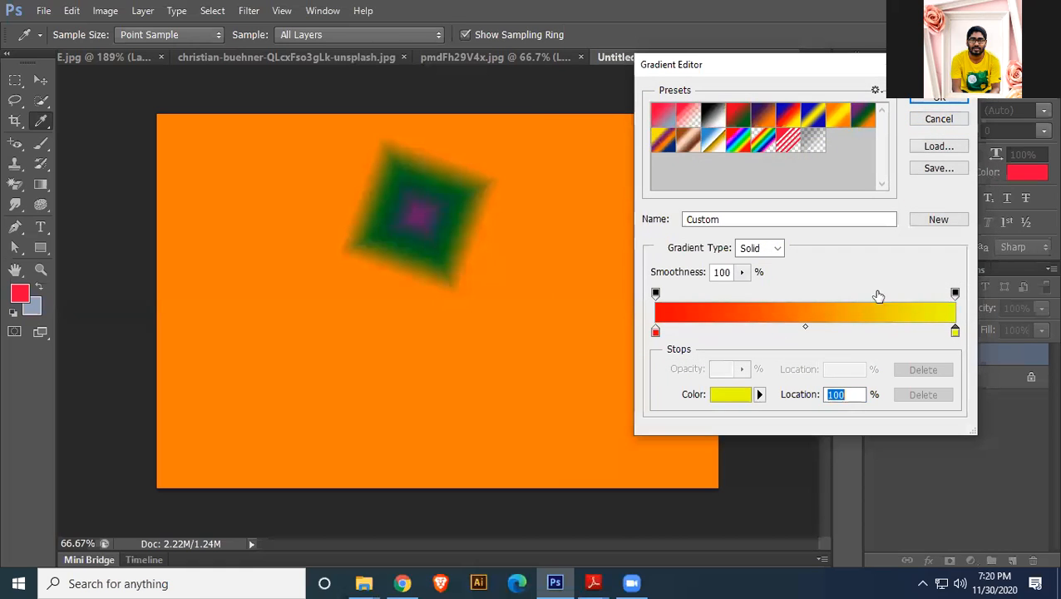
left_click(927, 101)
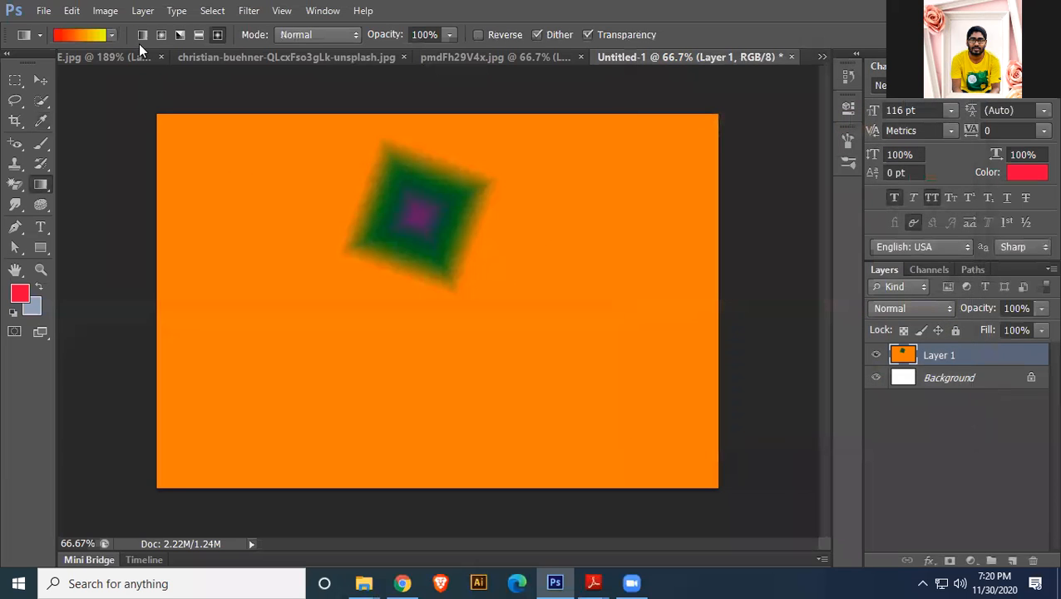
- Fill the layer with linear red-to-yellow gradients of different lengths and directions, ending with a short, steep diagonal one
left_click_drag(209, 174, 535, 387)
left_click_drag(595, 412, 595, 411)
left_click_drag(414, 322, 533, 390)
left_click_drag(456, 299, 496, 368)
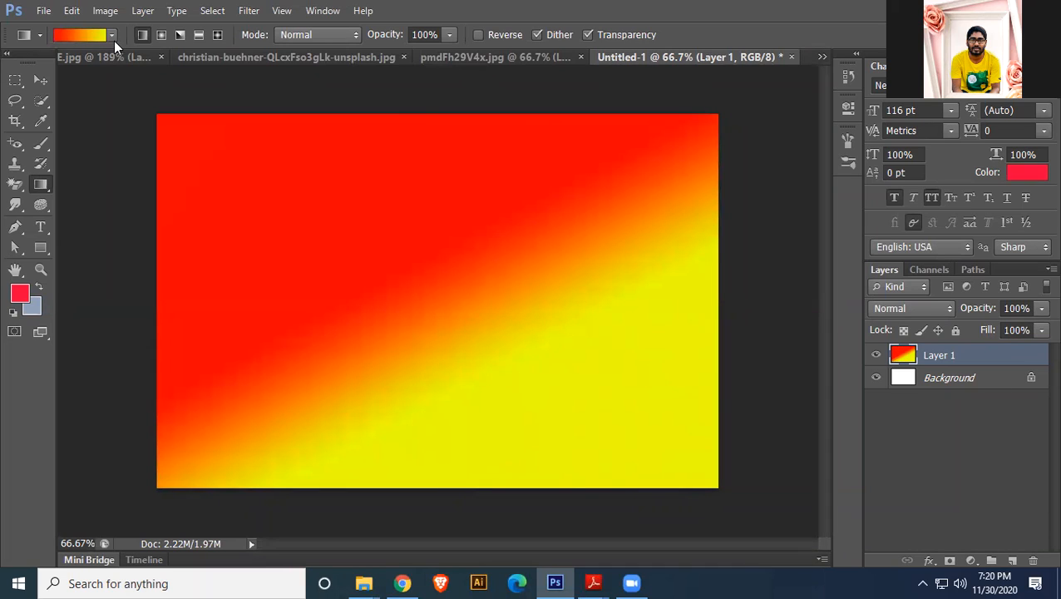
- Delete the gradient layer and marquee-select a wide rectangle in the upper part of the white background
key("Delete")
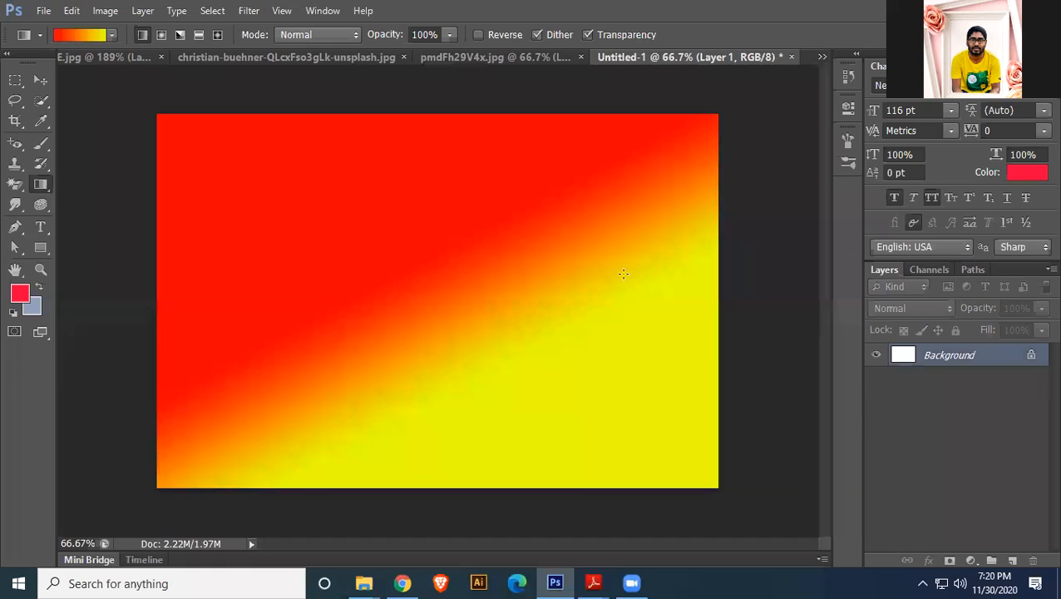
right_click(47, 186)
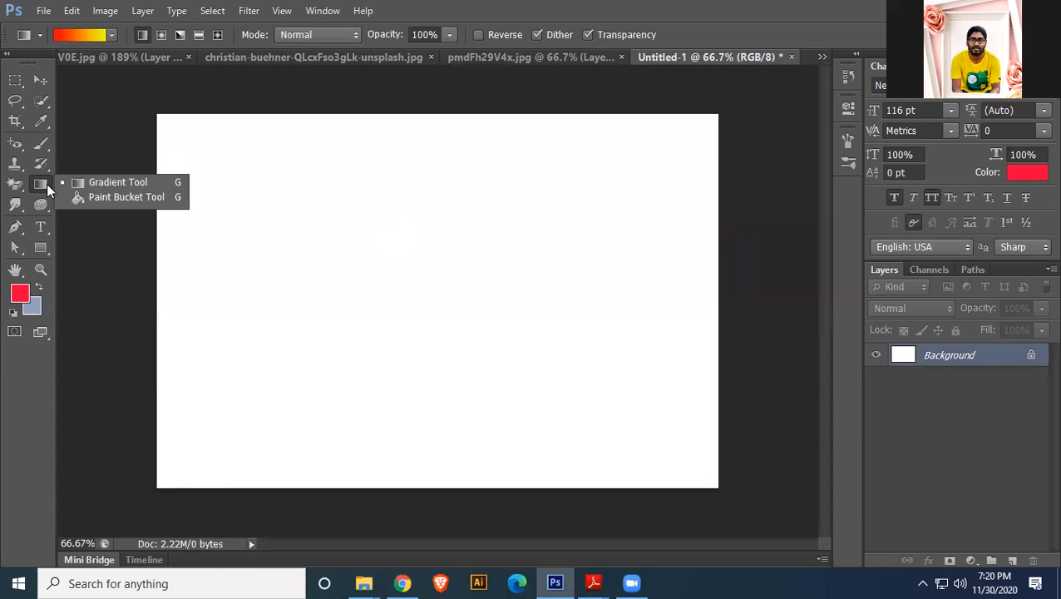
left_click(109, 197)
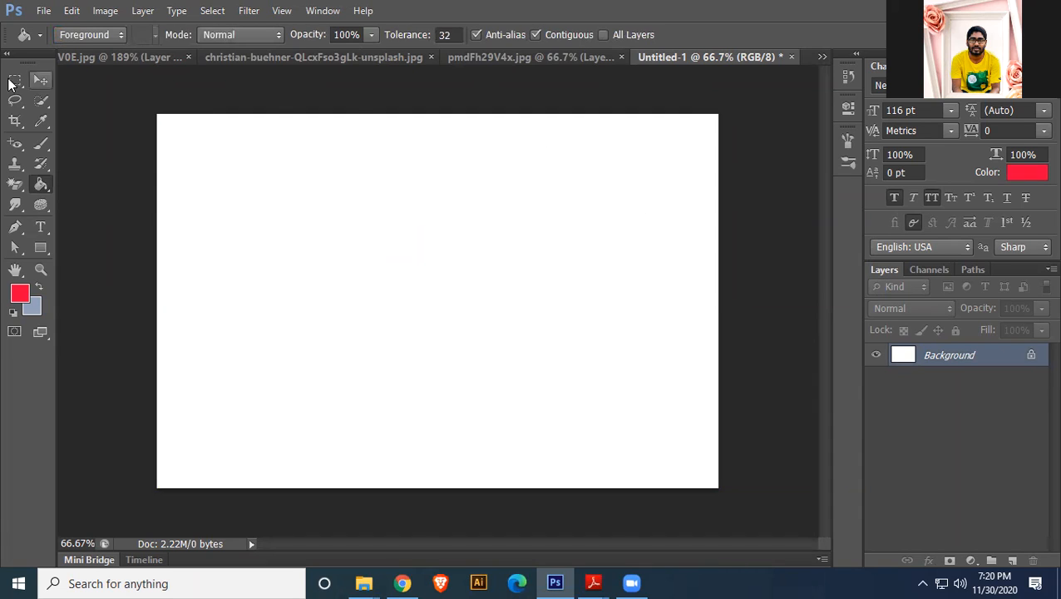
left_click(15, 80)
left_click_drag(193, 171, 599, 374)
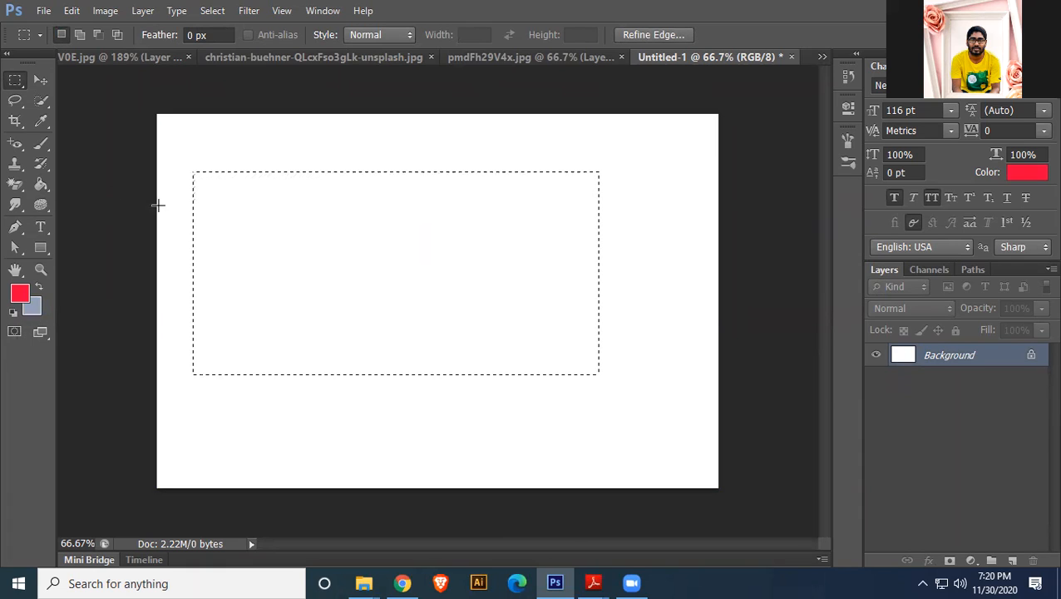
- Fill the rectangular selection with the red foreground color using the Paint Bucket tool and deselect it
left_click(52, 186)
left_click_drag(53, 186, 102, 197)
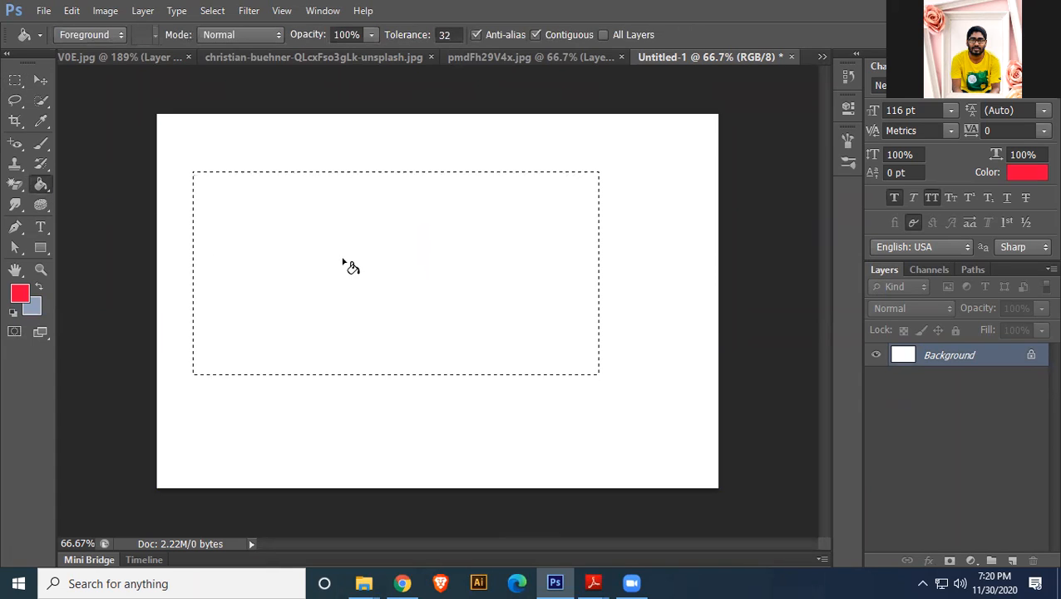
left_click(345, 265)
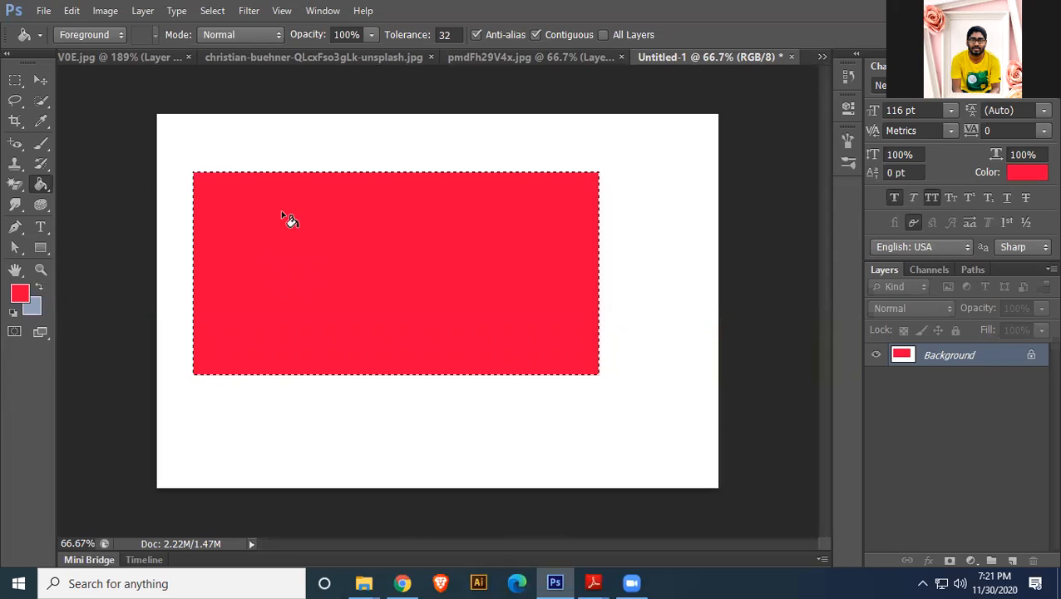
key("ctrl+d")
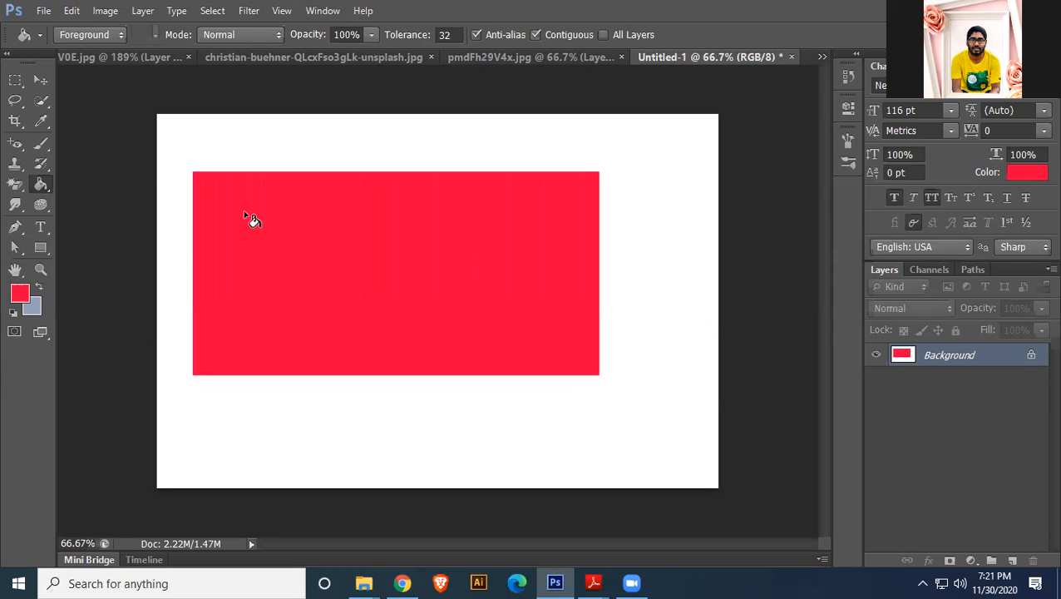
- Set the foreground color to bright blue and refill the red rectangle with it using the Paint Bucket tool
right_click(44, 184)
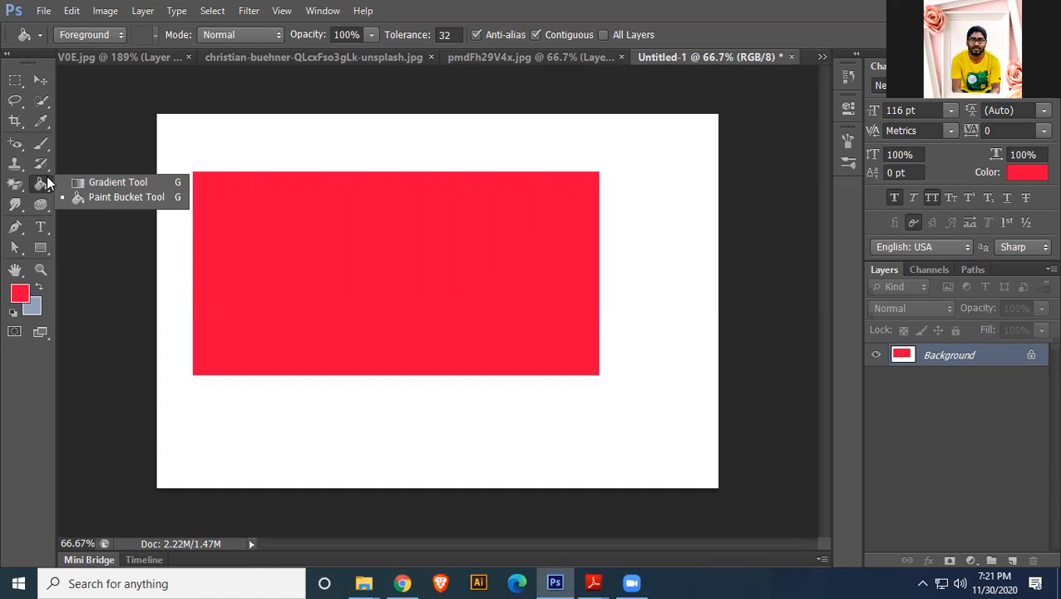
left_click(93, 196)
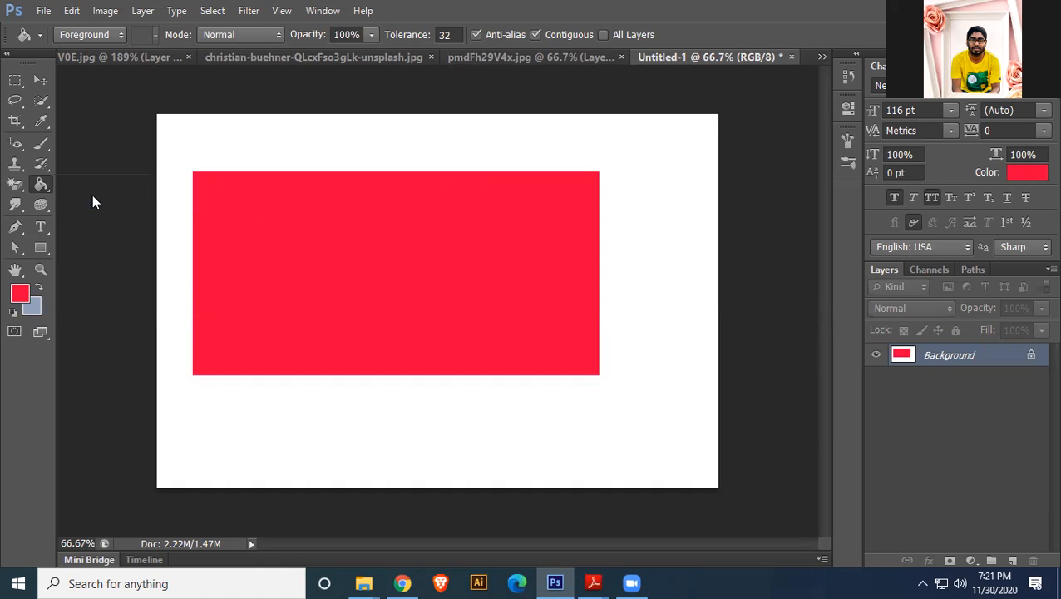
left_click(19, 293)
left_click_drag(624, 249, 509, 361)
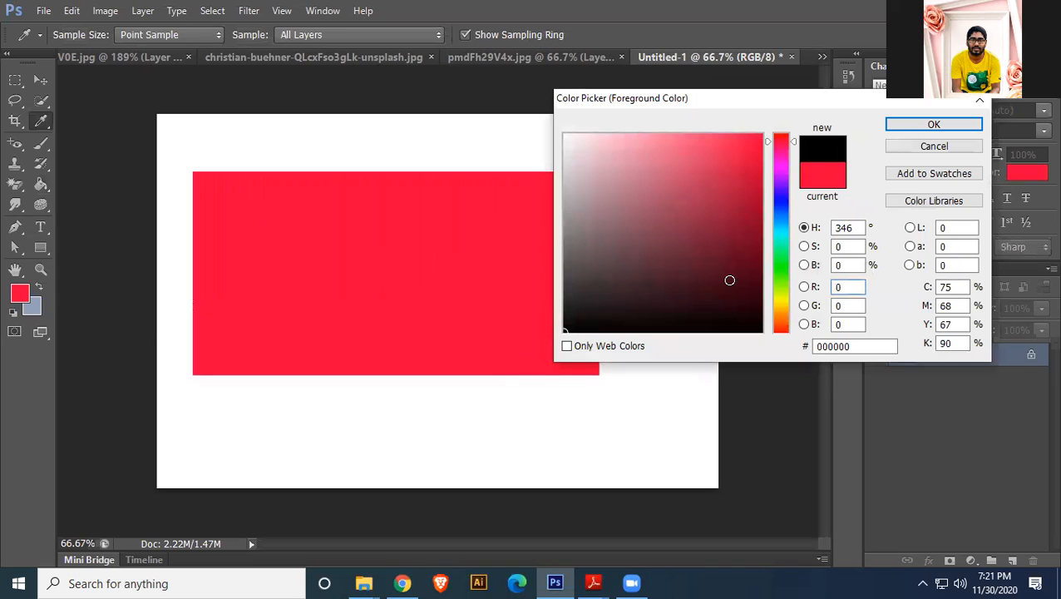
left_click(779, 197)
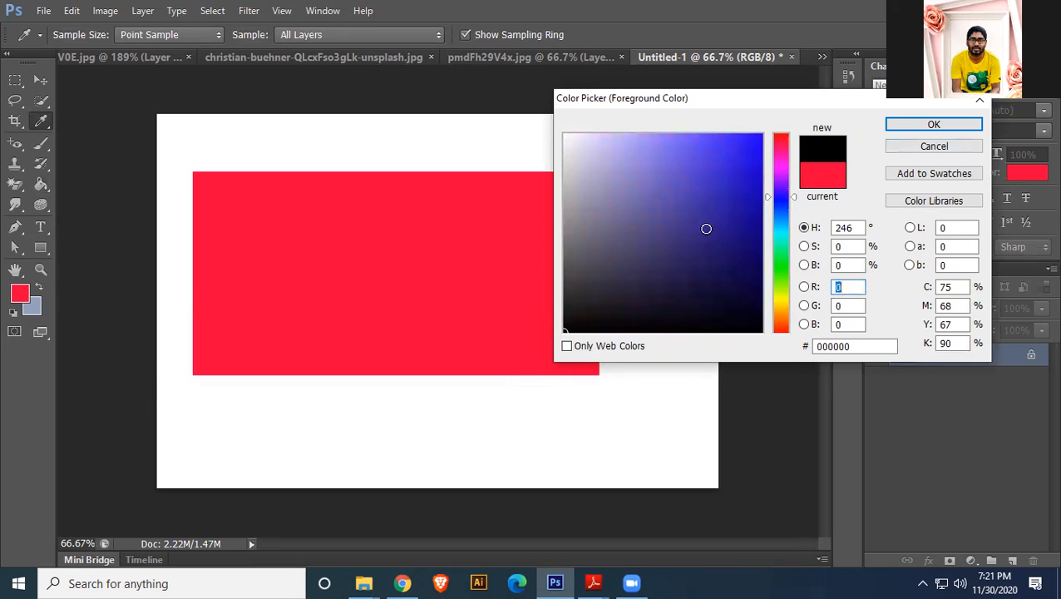
left_click_drag(739, 193, 762, 133)
left_click(967, 128)
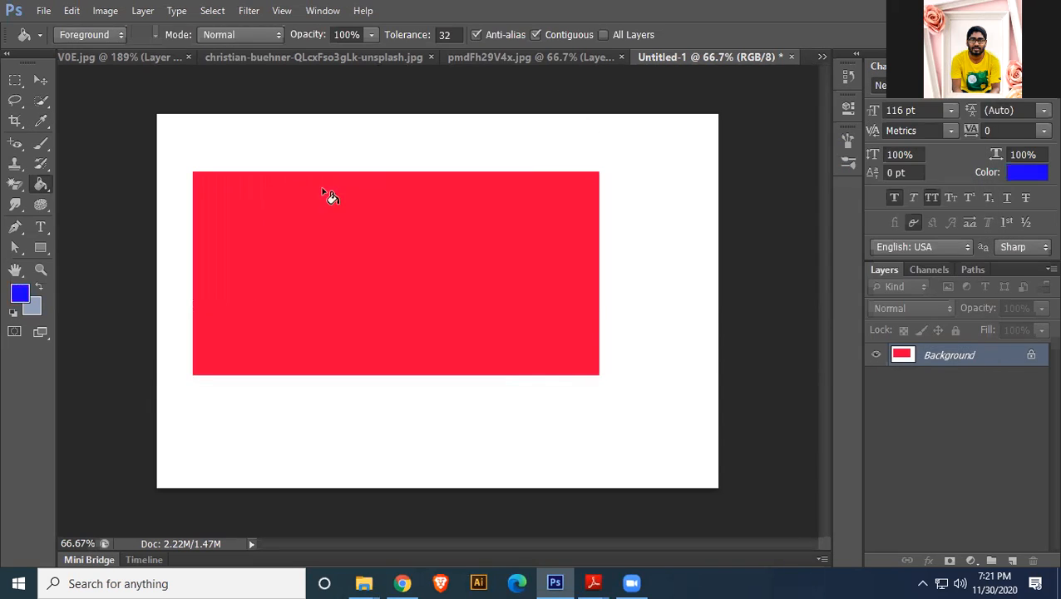
left_click(306, 239)
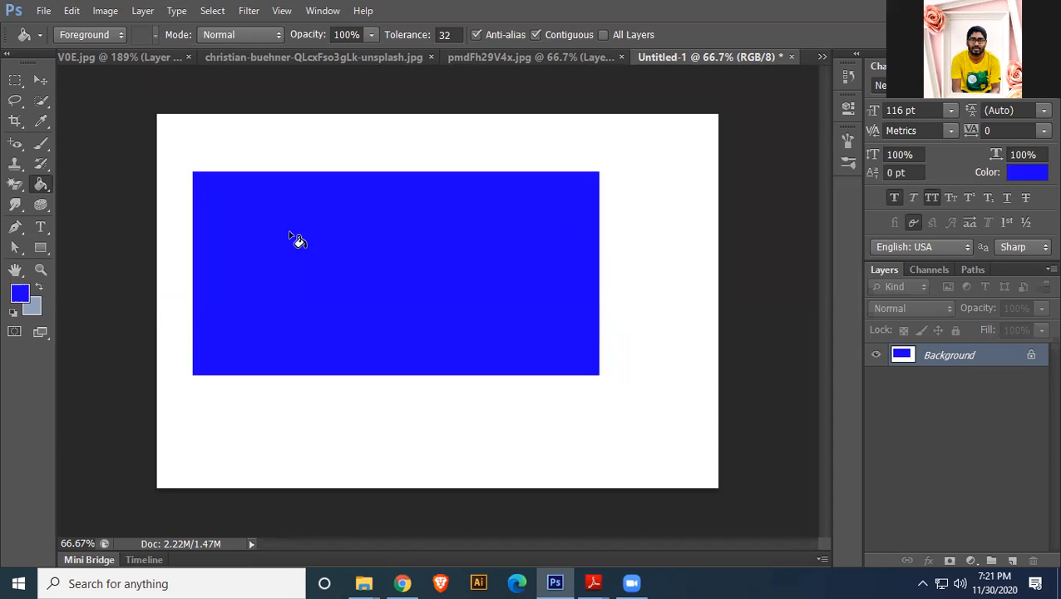
- Check the Class 04 topic list in Photoshop Module.pdf, return to Photoshop and undo the rectangle fills
left_click(40, 80)
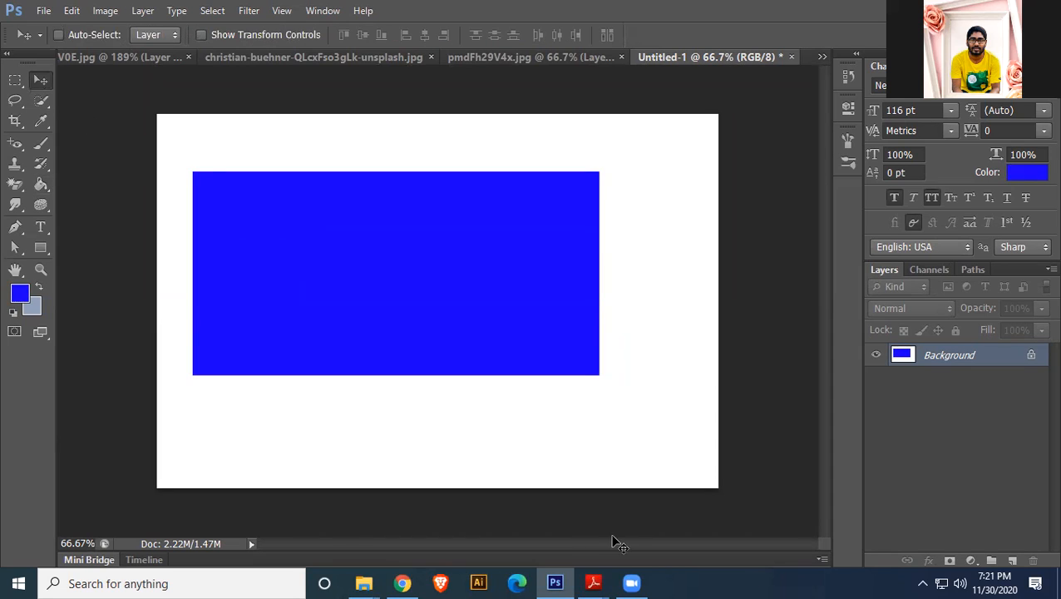
key("alt+Tab")
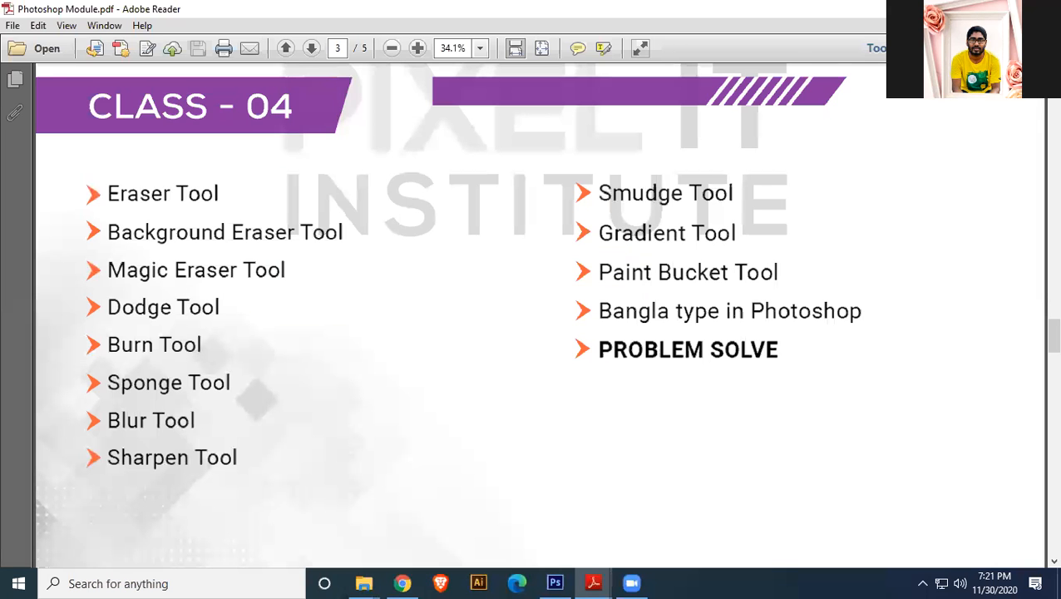
key("alt+Tab")
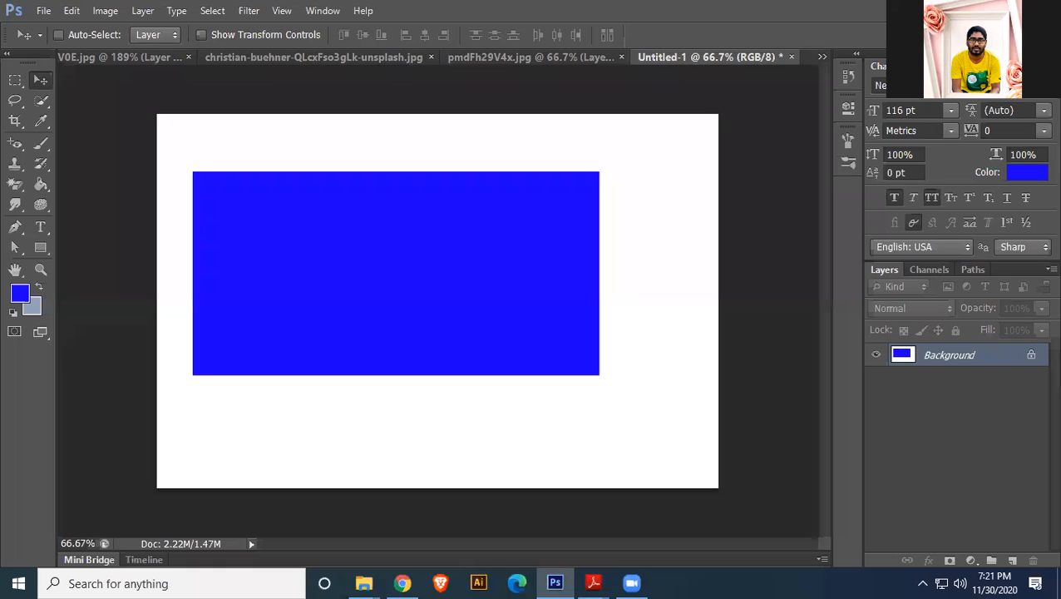
key("ctrl+z")
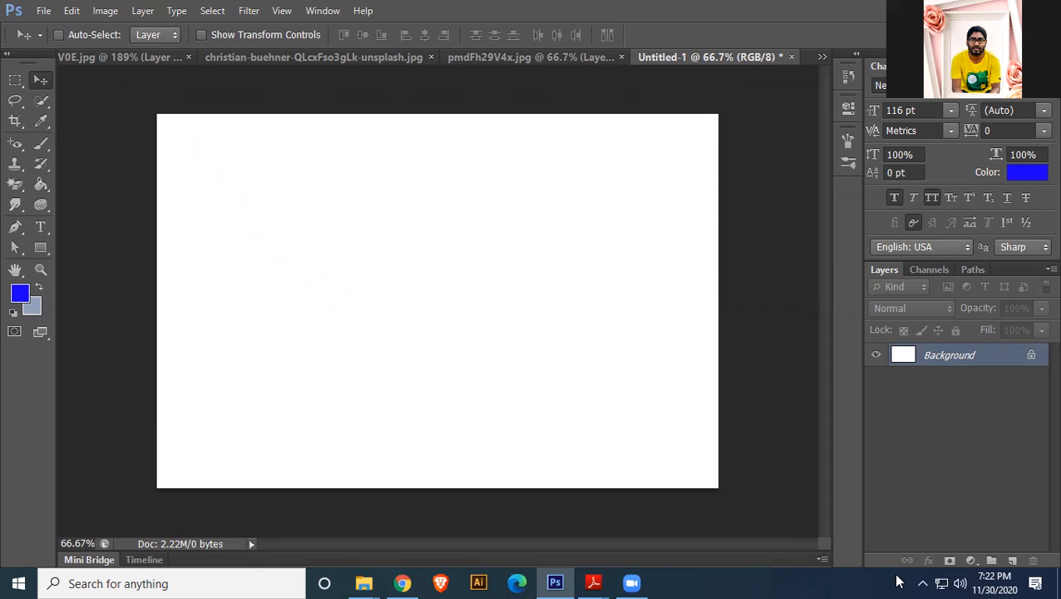
- Show the Avro Keyboard bar and move it over the upper part of the canvas
left_click(922, 583)
left_click(954, 490)
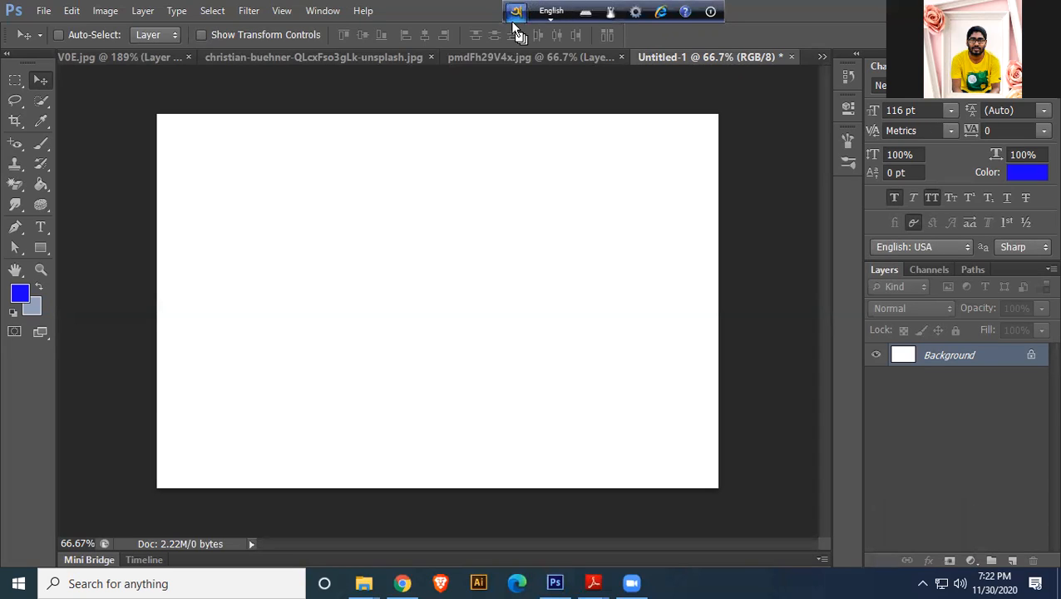
left_click_drag(513, 25, 365, 154)
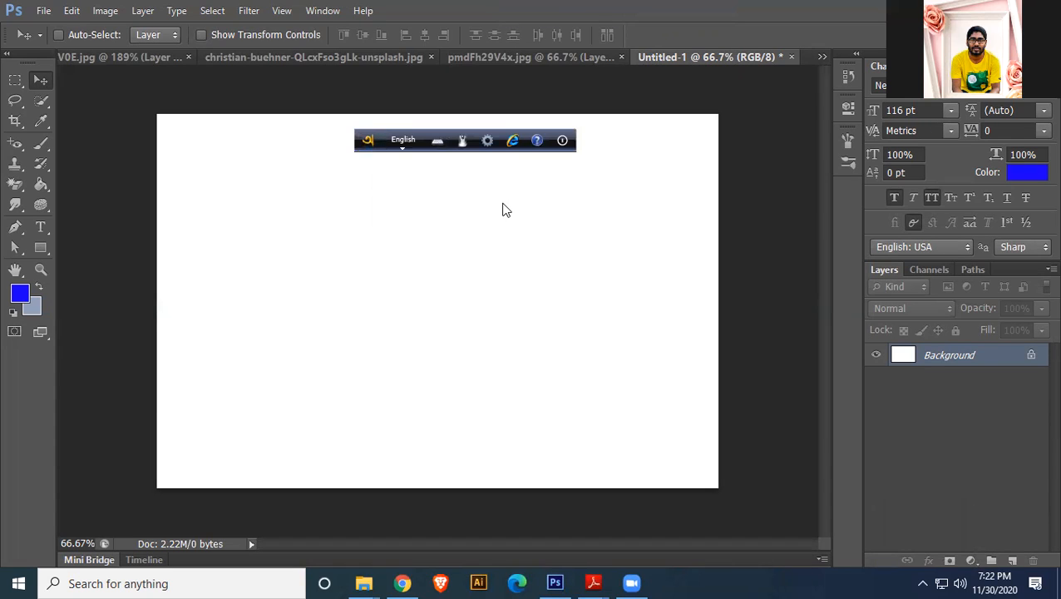
- Open Avro's Unicode to Bijoy text converter and switch the keyboard language to Bangla
left_click(488, 141)
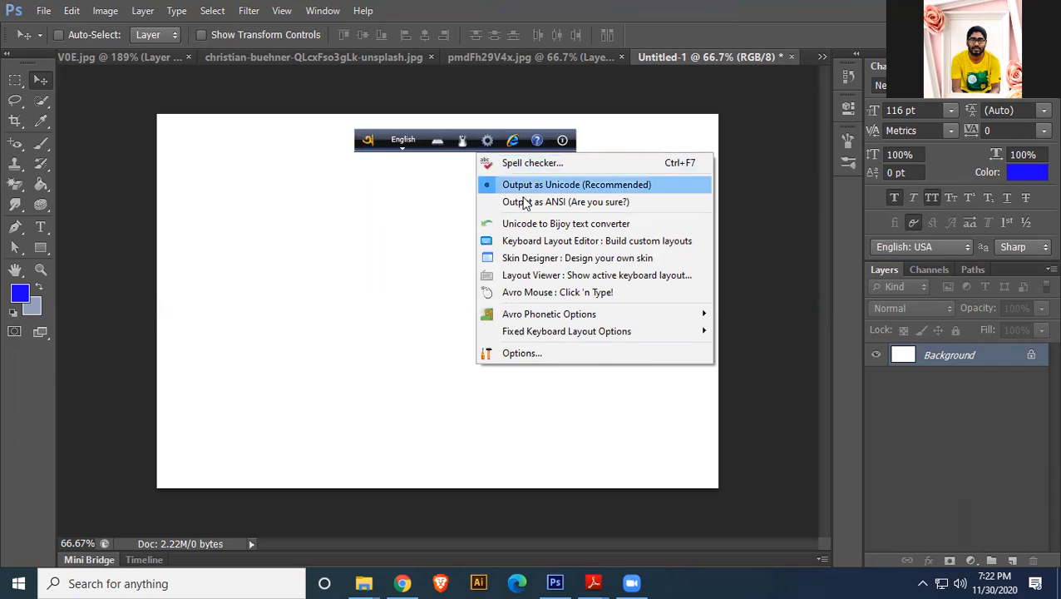
left_click(526, 224)
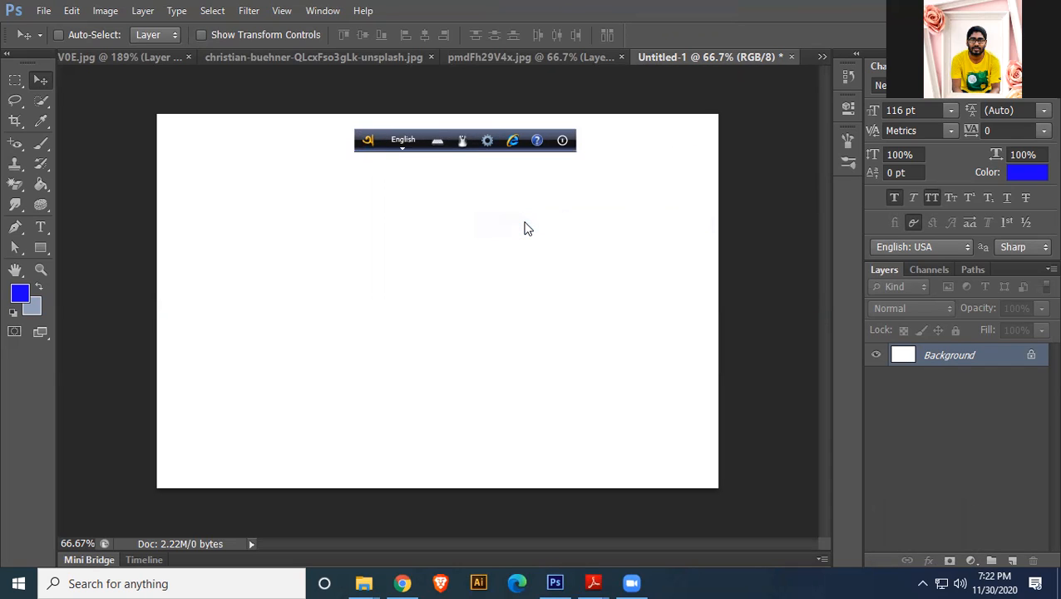
left_click(403, 139)
left_click(400, 221)
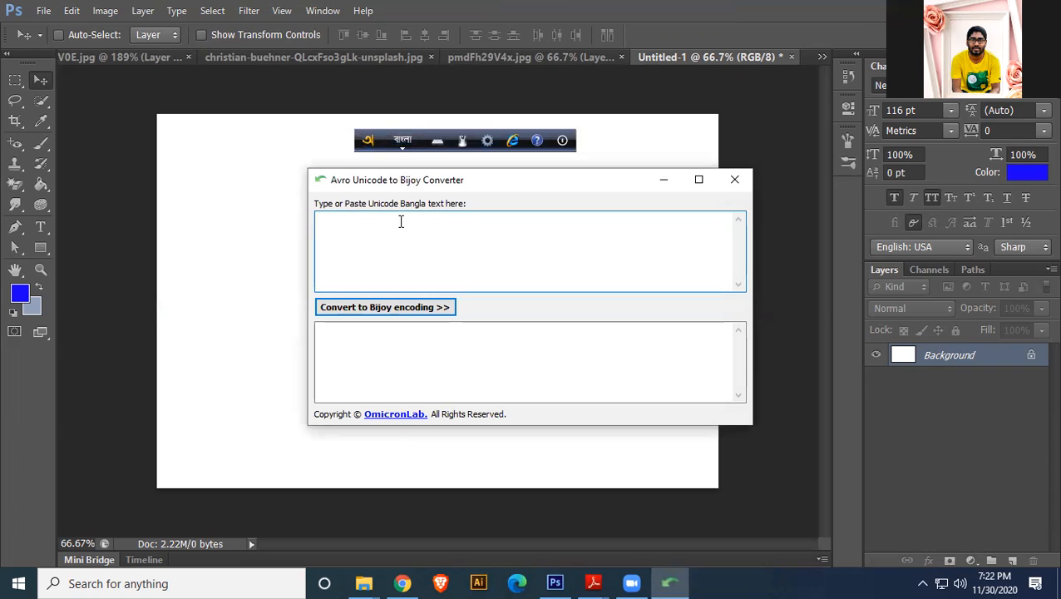
- Enter the Bangla text "আমার সোনার বাংলা" as the converter's Unicode input
type("amnar")
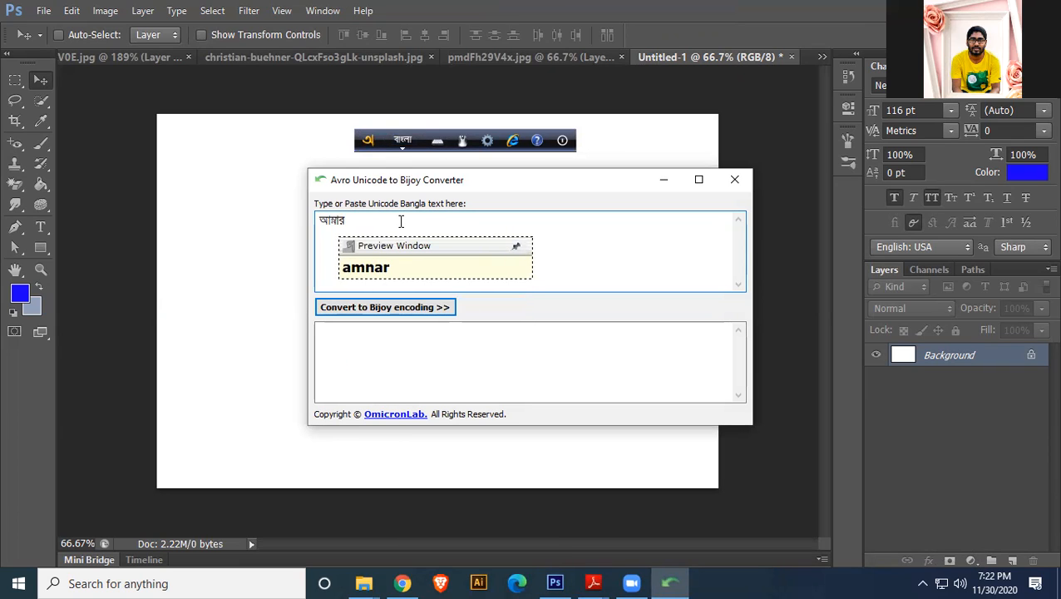
key("BackSpace")
key("BackSpace")
key("BackSpace")
type("ar son")
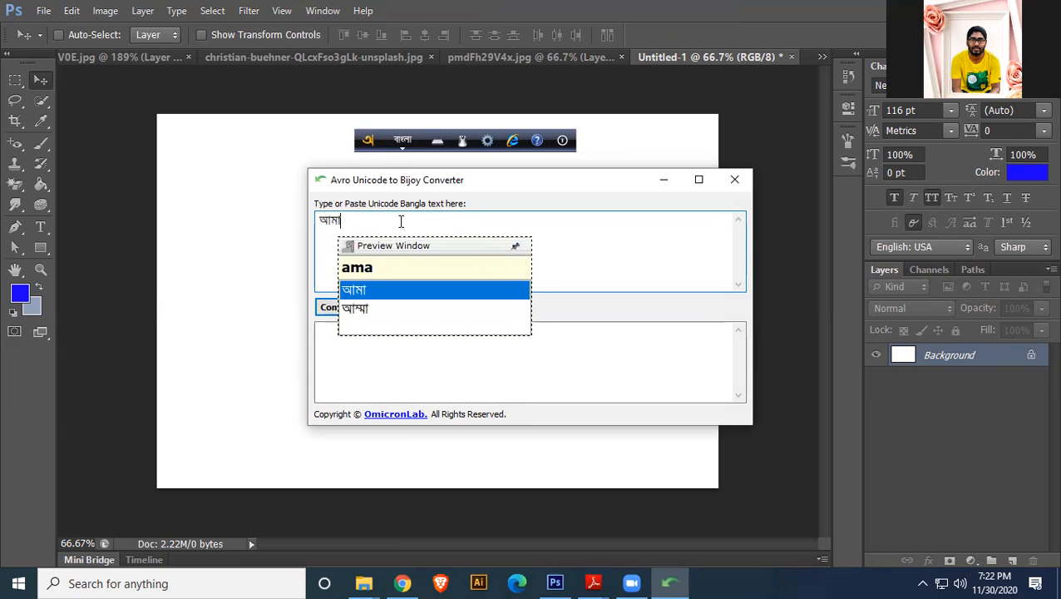
type("ar bang")
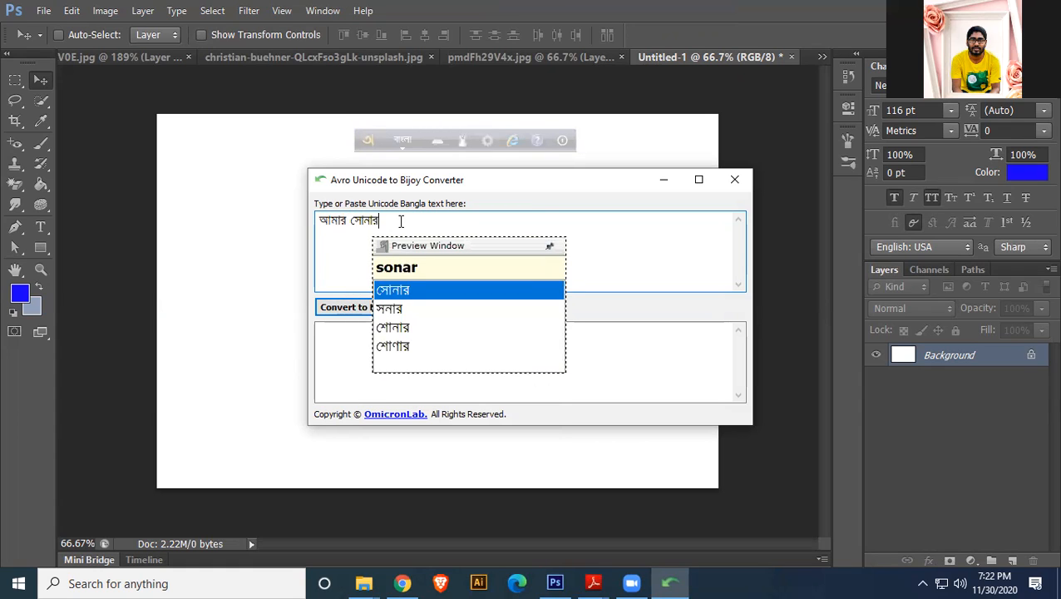
type("k")
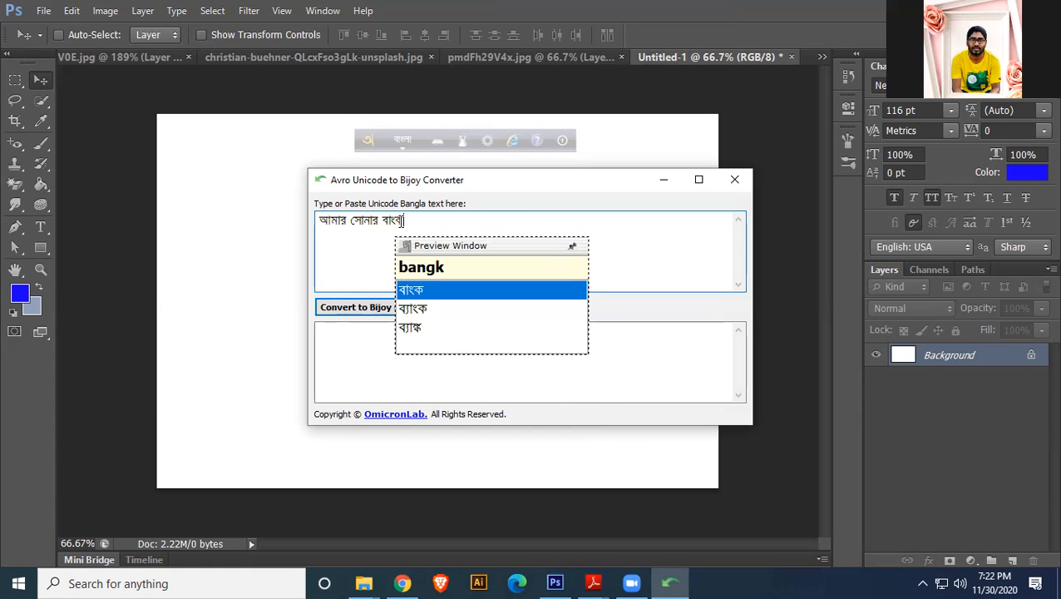
key("BackSpace")
type("la")
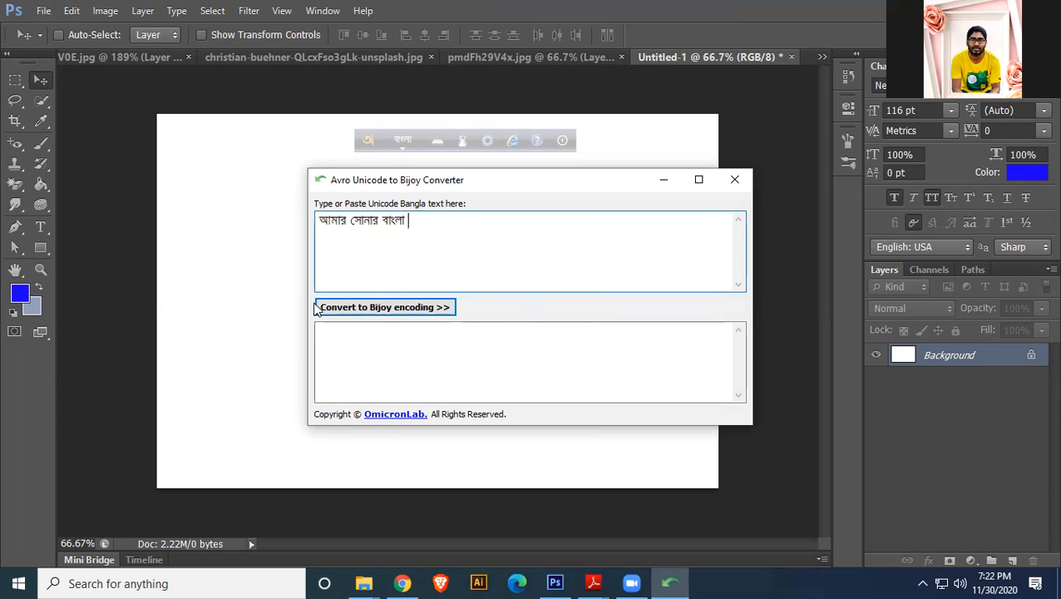
- Convert the Bangla text to Bijoy encoding, copy the converted text and minimize the converter
left_click(389, 309)
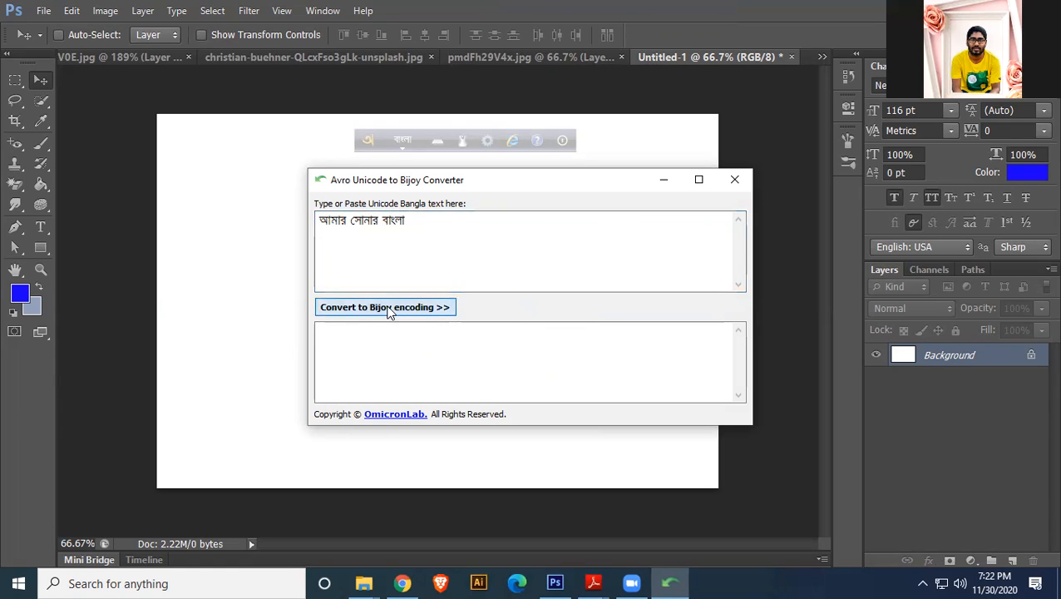
left_click_drag(441, 335, 291, 328)
right_click(350, 331)
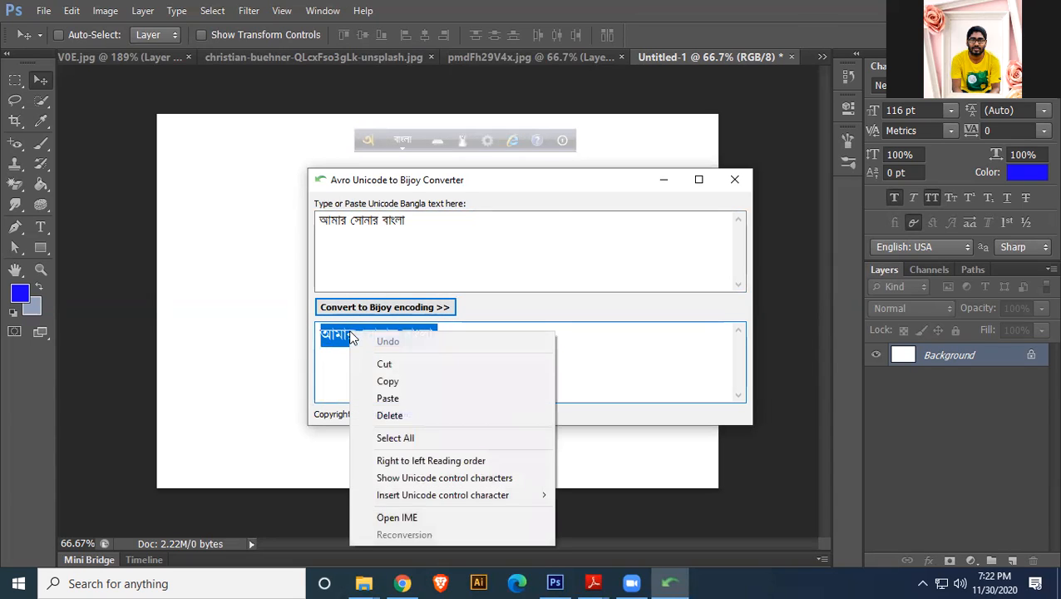
left_click(385, 382)
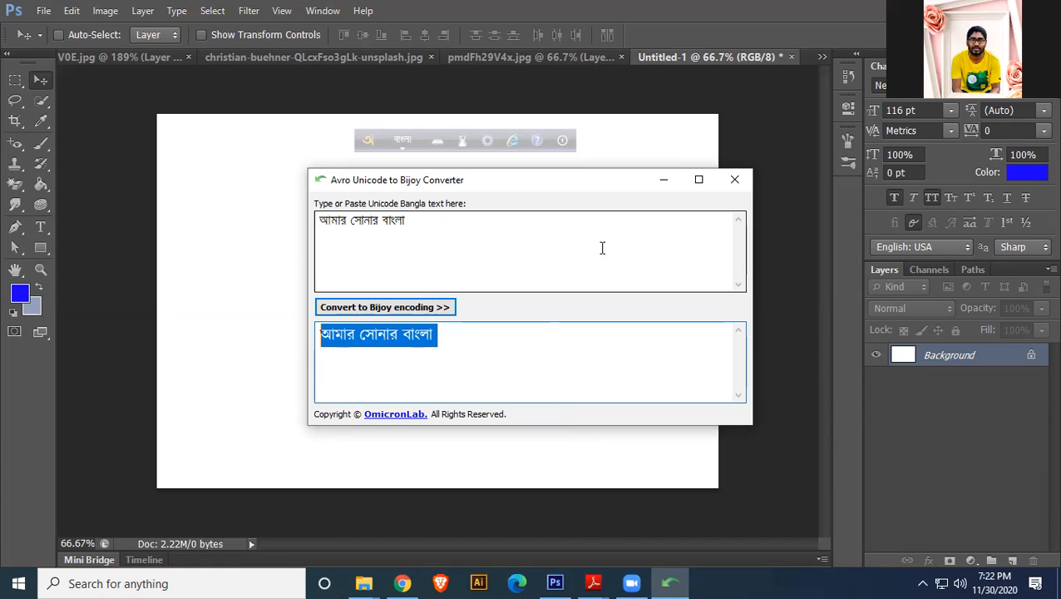
left_click(666, 183)
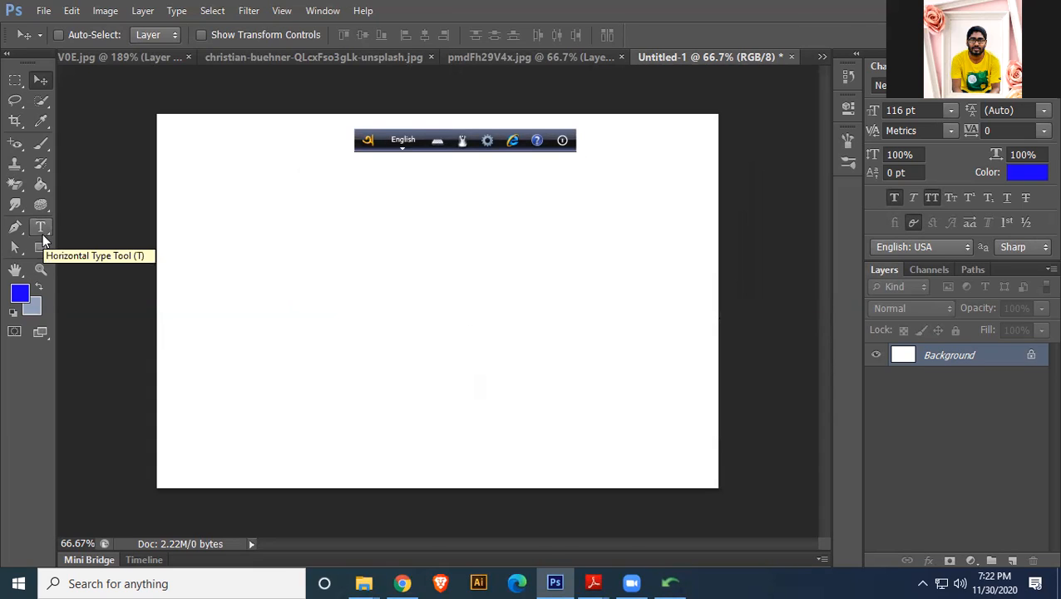
- Start a horizontal text line left of the canvas center, paste the converted Bijoy text and select all of it
left_click(44, 237)
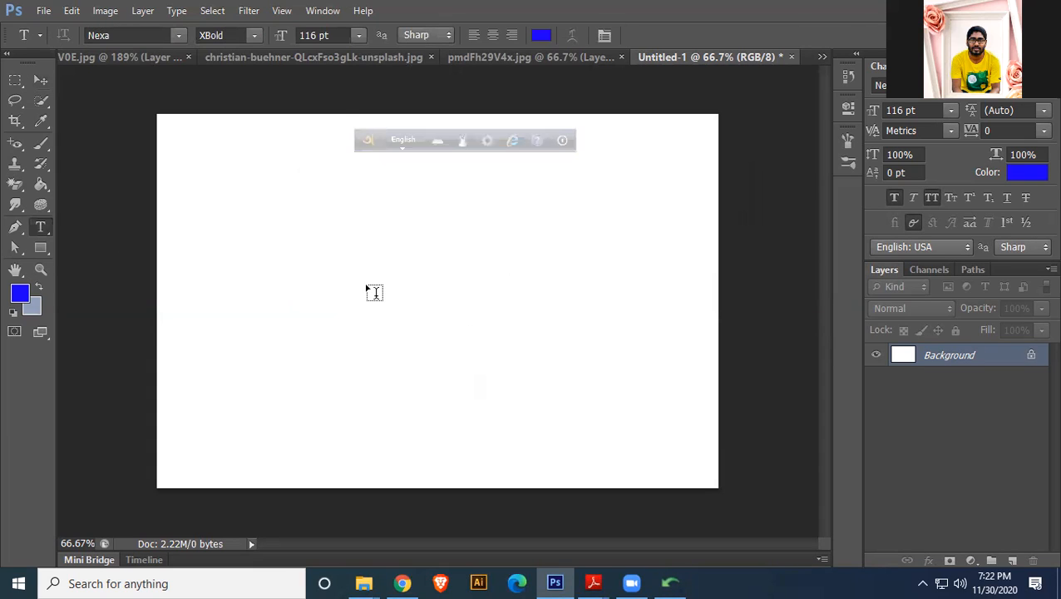
left_click(298, 286)
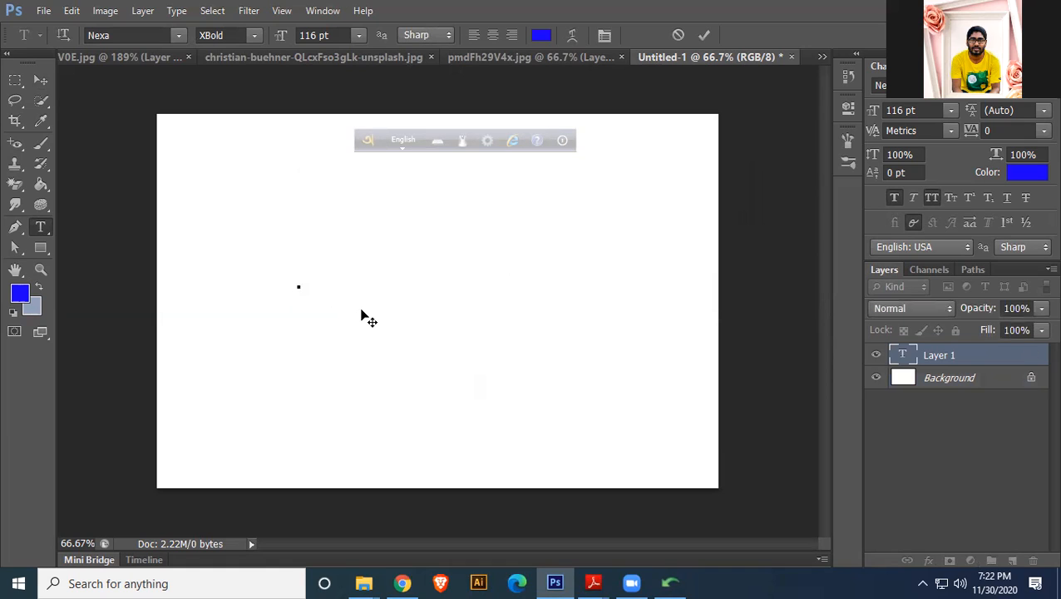
key("ctrl+v")
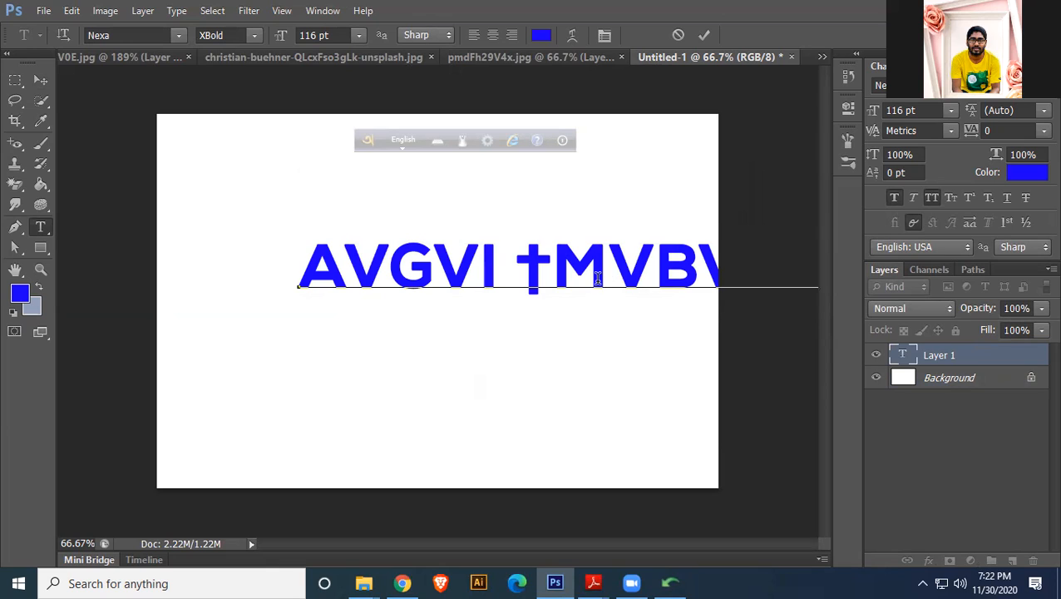
key("ctrl")
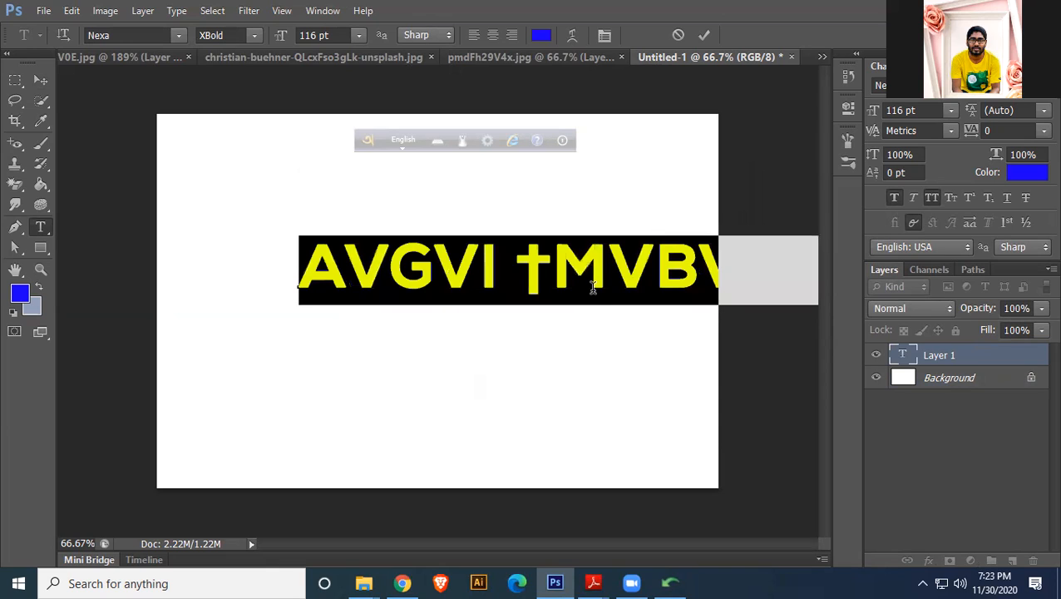
- Try the Radioactive and Sutonny II fonts on the selected Bijoy text
left_click(902, 86)
type("Su")
key("Return")
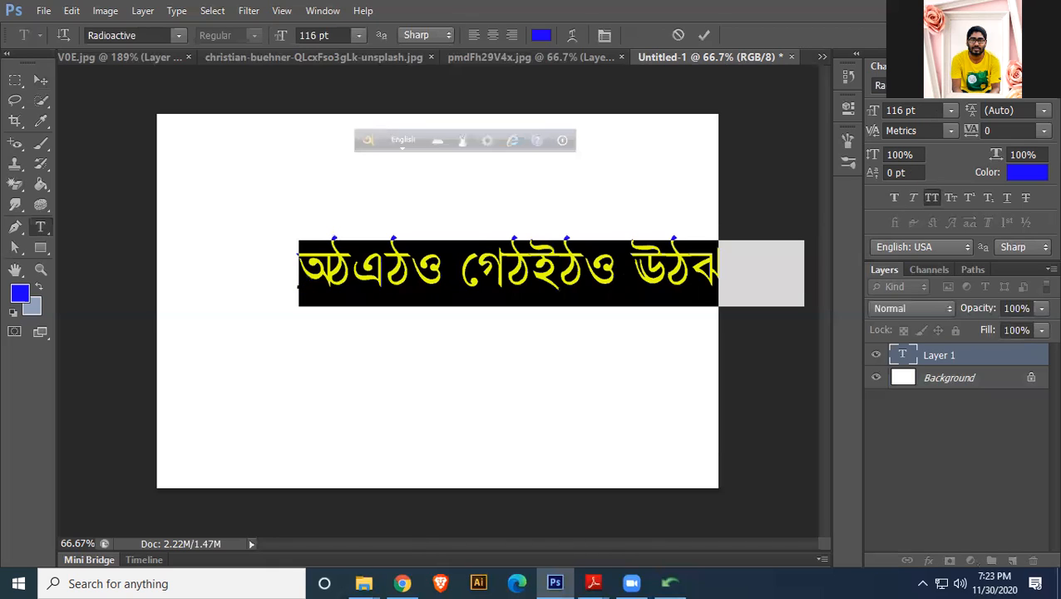
type("Su")
key("Return")
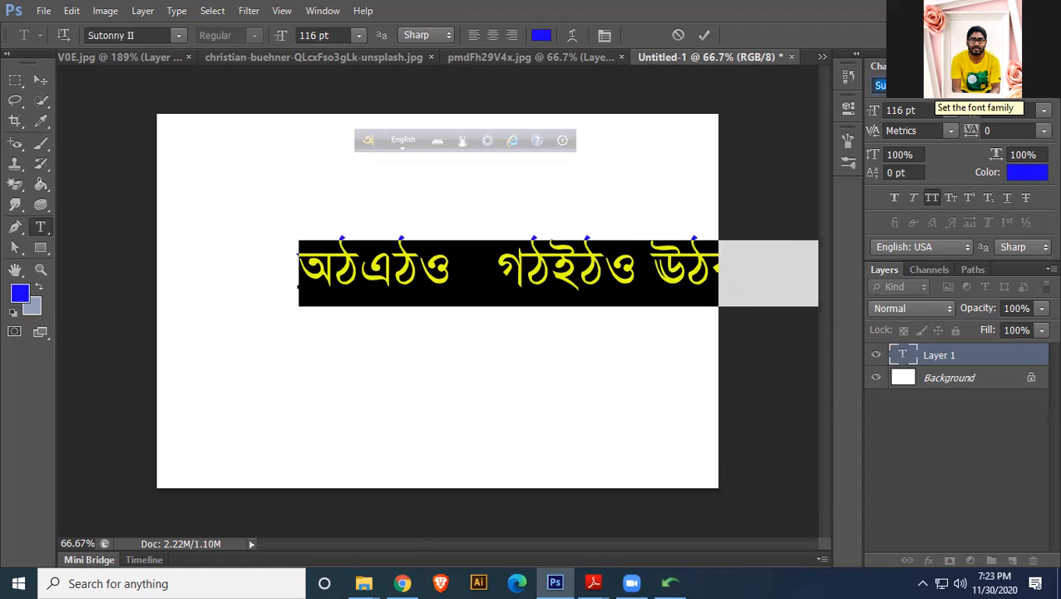
type("Mc")
key("Down")
type("Su")
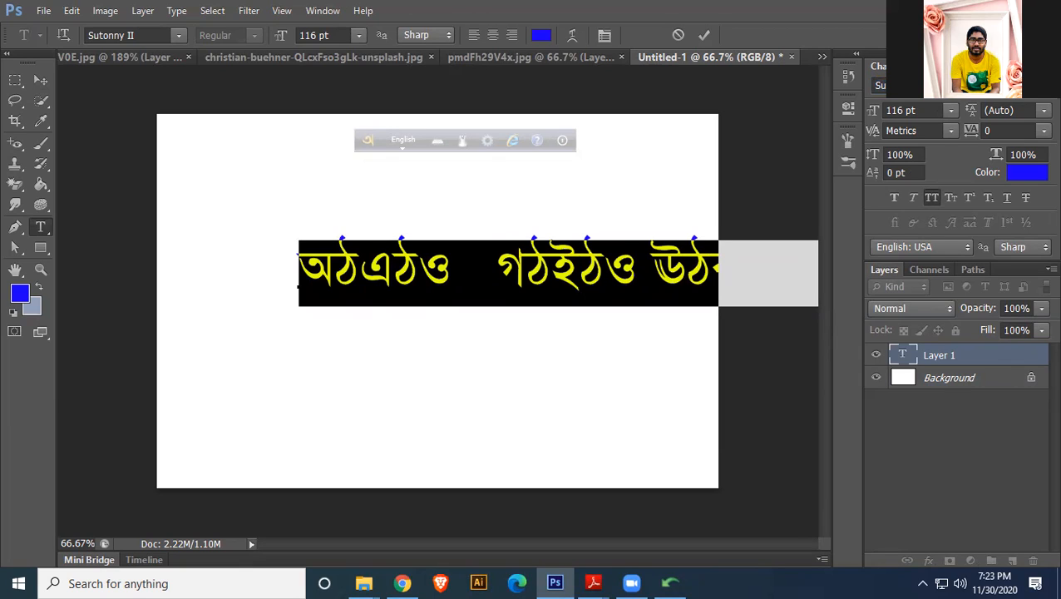
- Try the Lipi Ekushey font on the selected text and turn off All Caps
left_click(907, 86)
type("Lip")
key("Return")
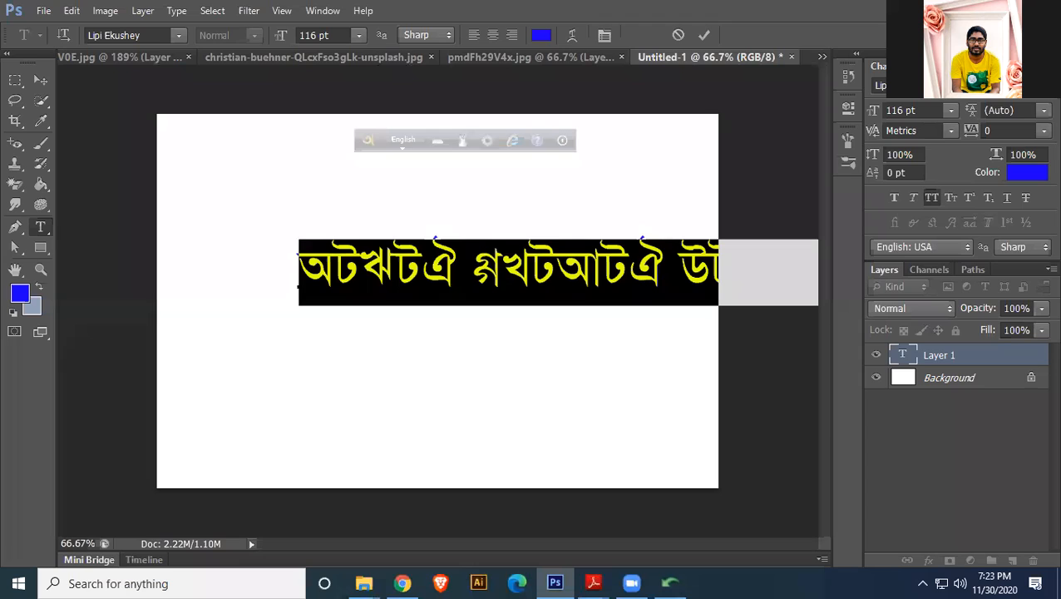
left_click(930, 199)
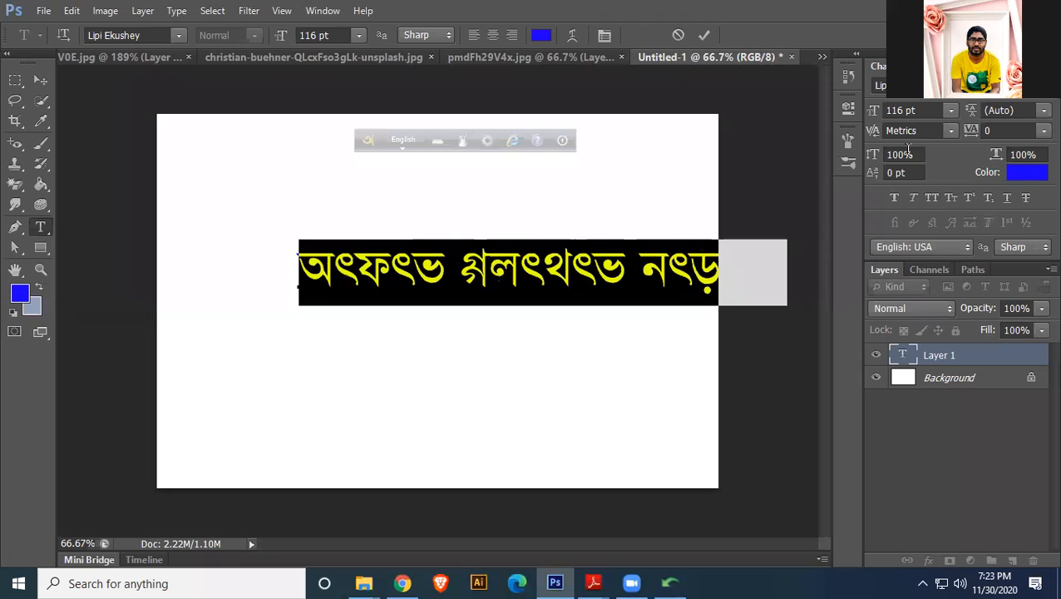
- Look through the fonts starting with "Ba" and apply BanglaVashi_13_BJ to the selected text
left_click(913, 86)
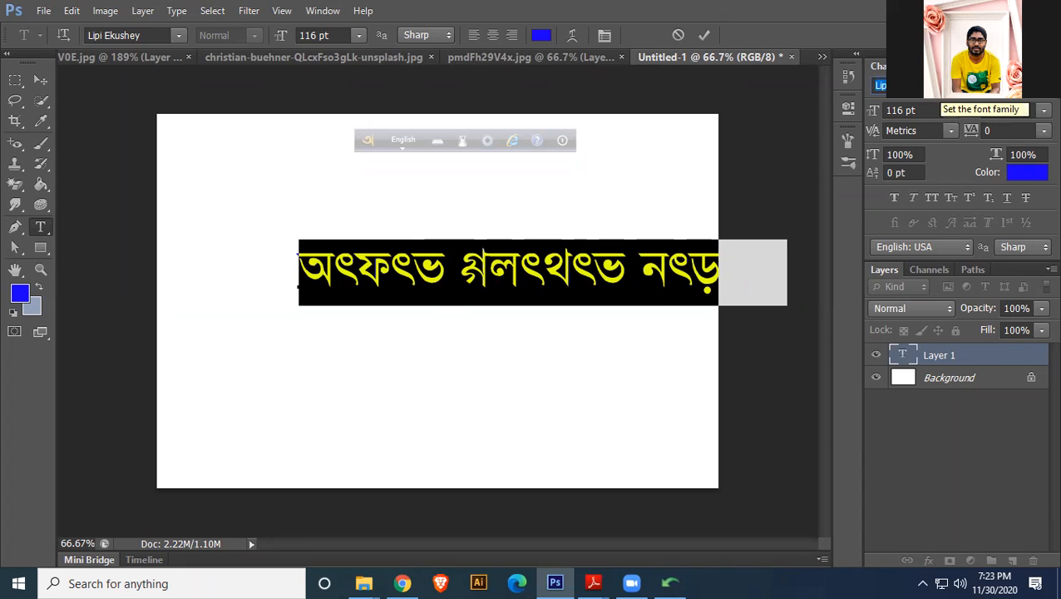
type("Baby Bowser")
left_click(950, 86)
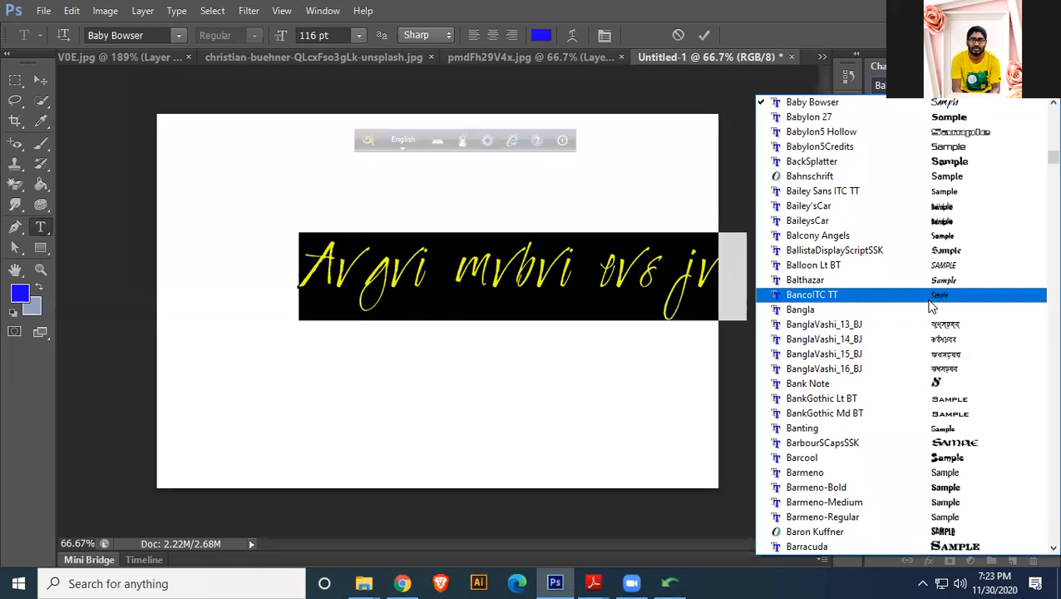
scroll(905, 291, "down", 2)
left_click(905, 237)
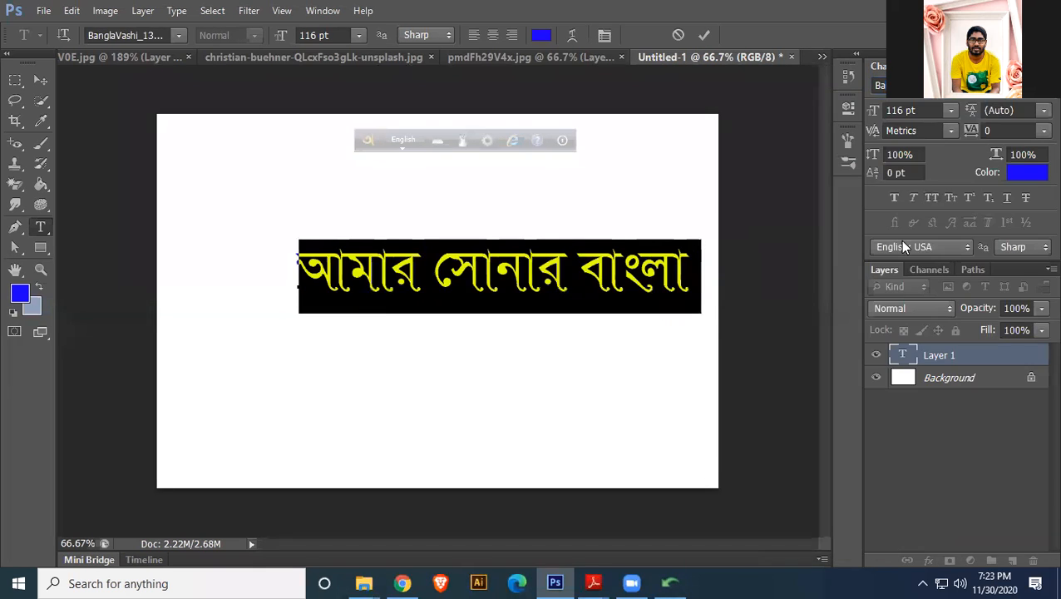
- Set the text's font to Barsha and move the line left so it fits entirely on the canvas
left_click(962, 101)
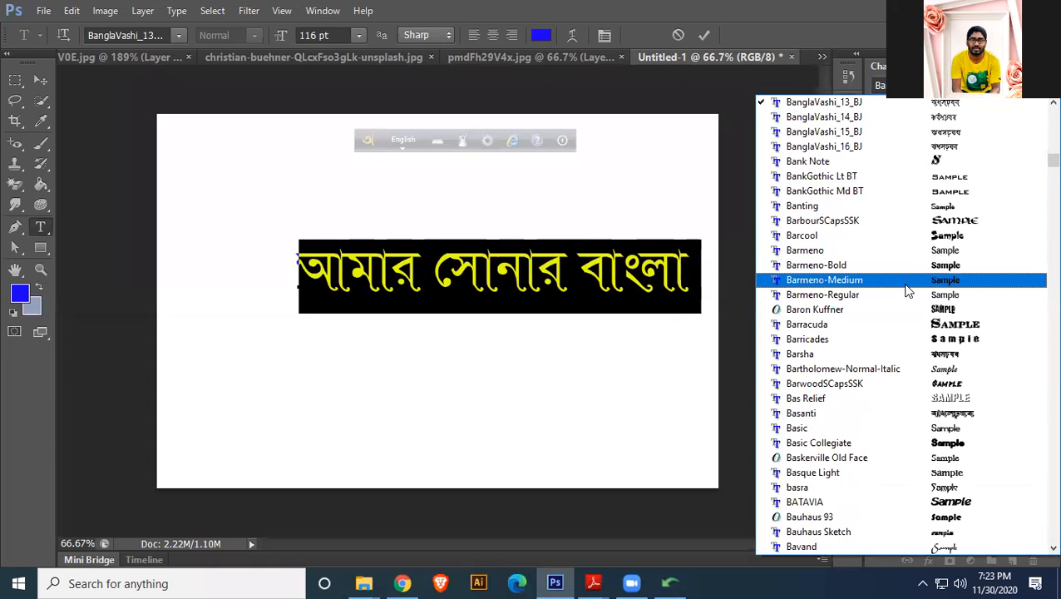
left_click(863, 354)
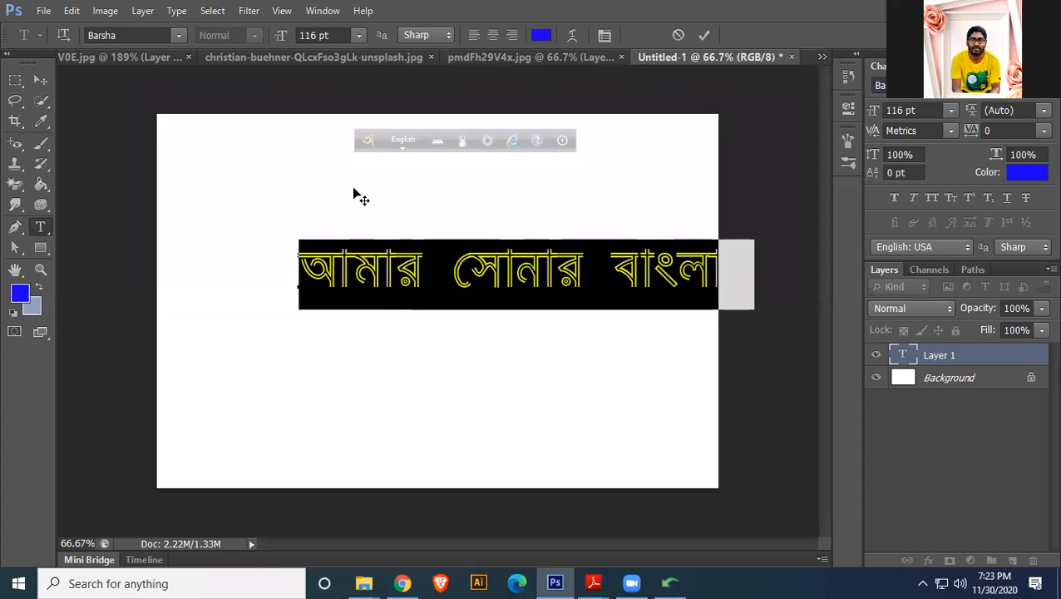
left_click(40, 78)
left_click_drag(490, 280, 404, 275)
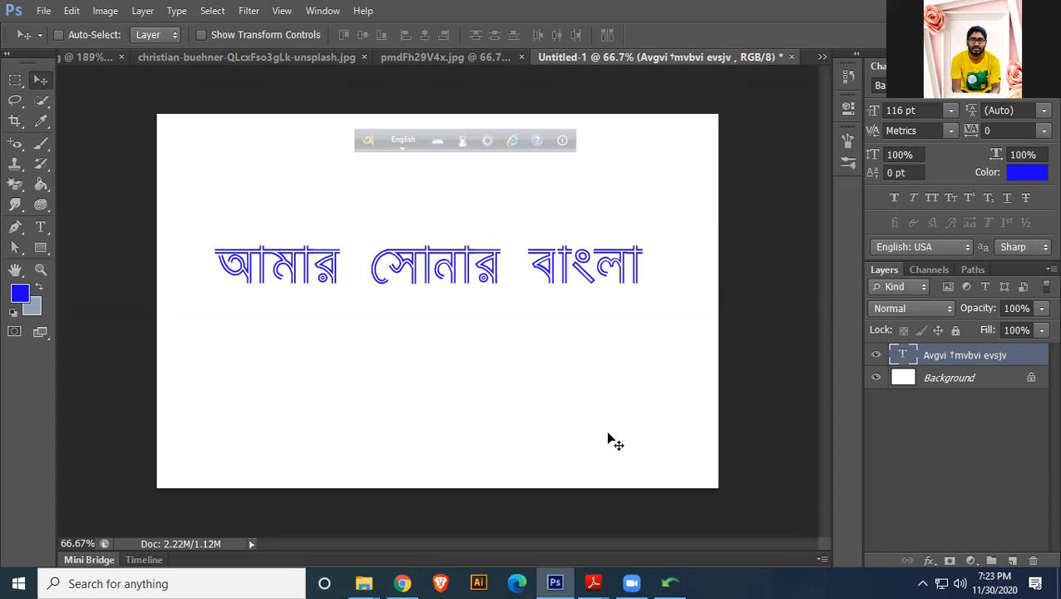
- Dismiss the Avro keyboard bar and switch to the Class 04 outline in Photoshop Module.pdf in Adobe Reader
left_click(563, 140)
left_click(595, 159)
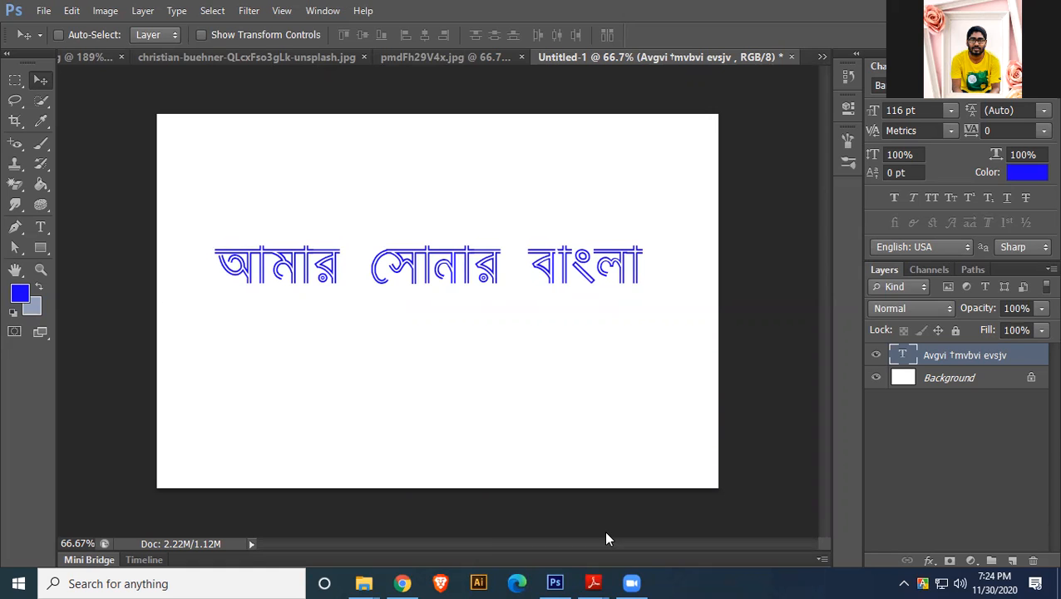
key("alt+Tab")
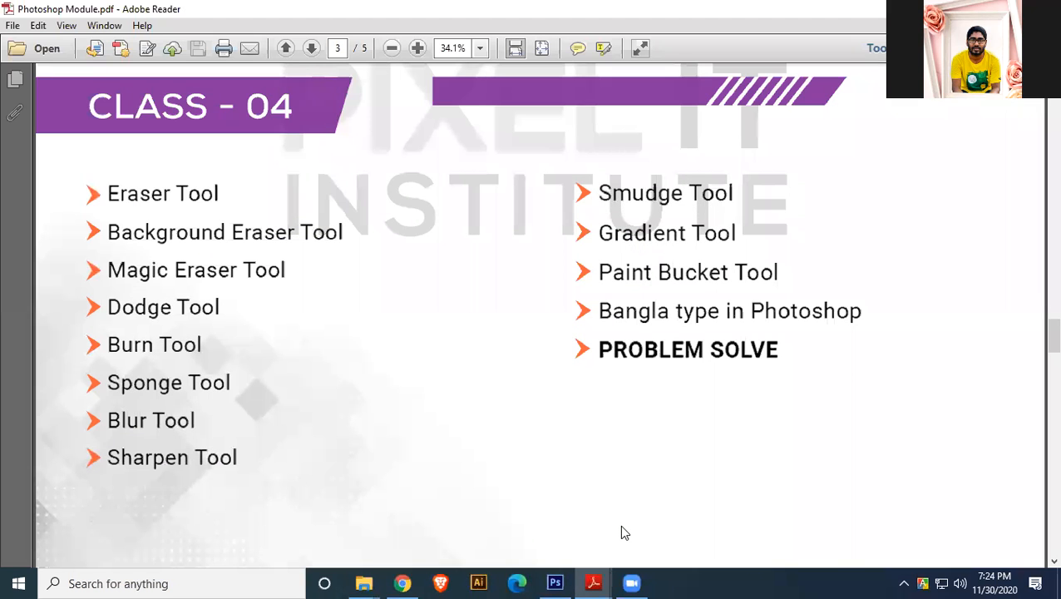